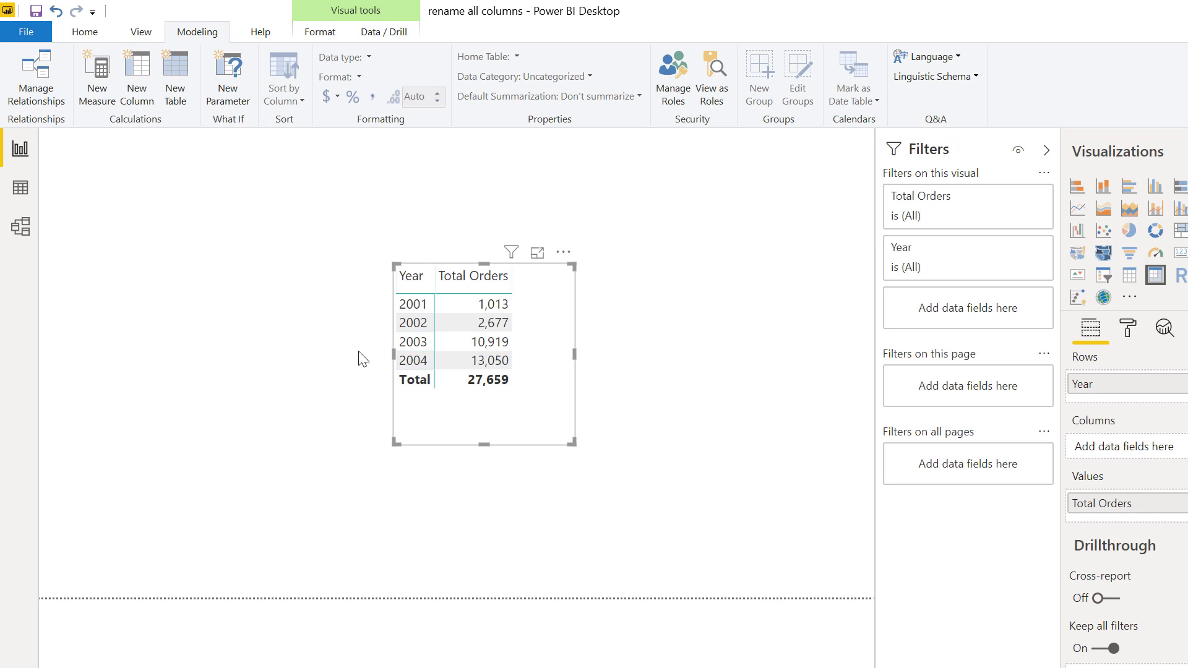
# - Shift the Year and Total Orders matrix slightly on the page and inspect the Sales table's Delivery Date column formula
pyautogui.moveTo(549, 440); pyautogui.dragTo(513, 445)
pyautogui.click(512, 445)
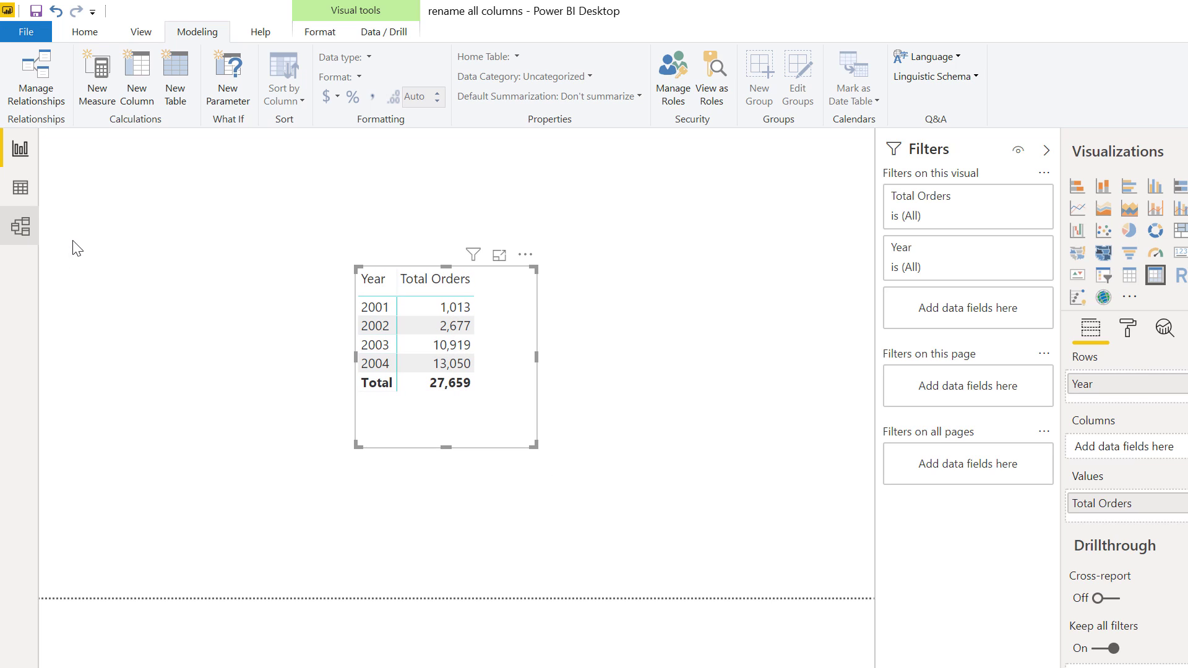
pyautogui.click(20, 228)
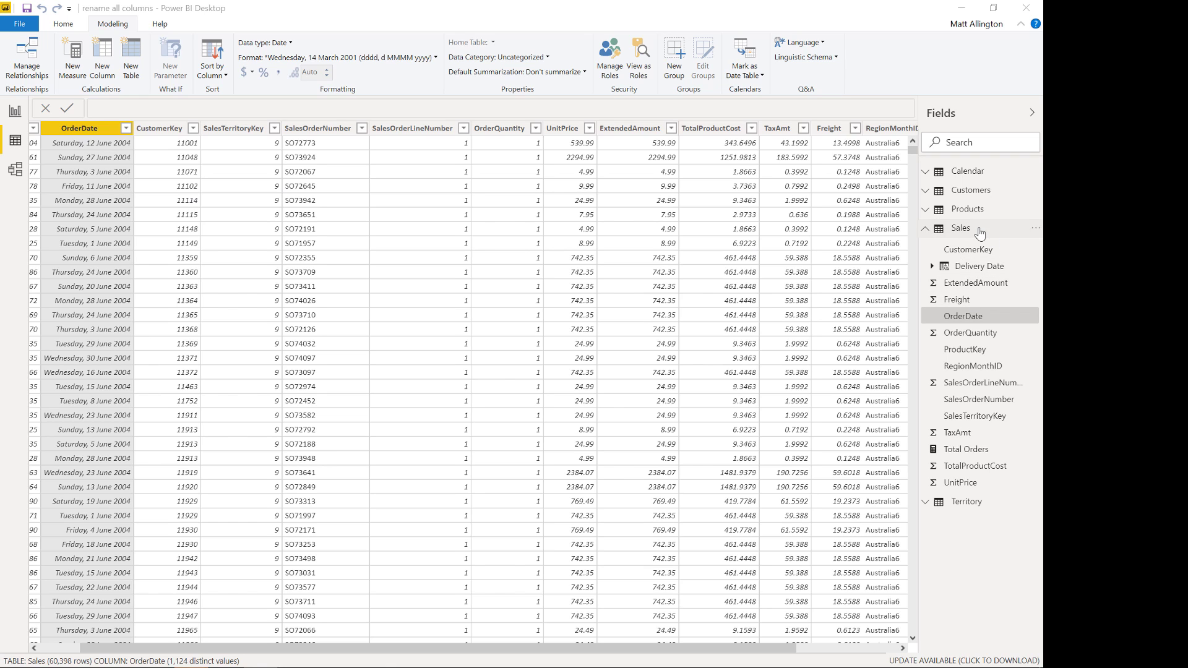
pyautogui.click(970, 271)
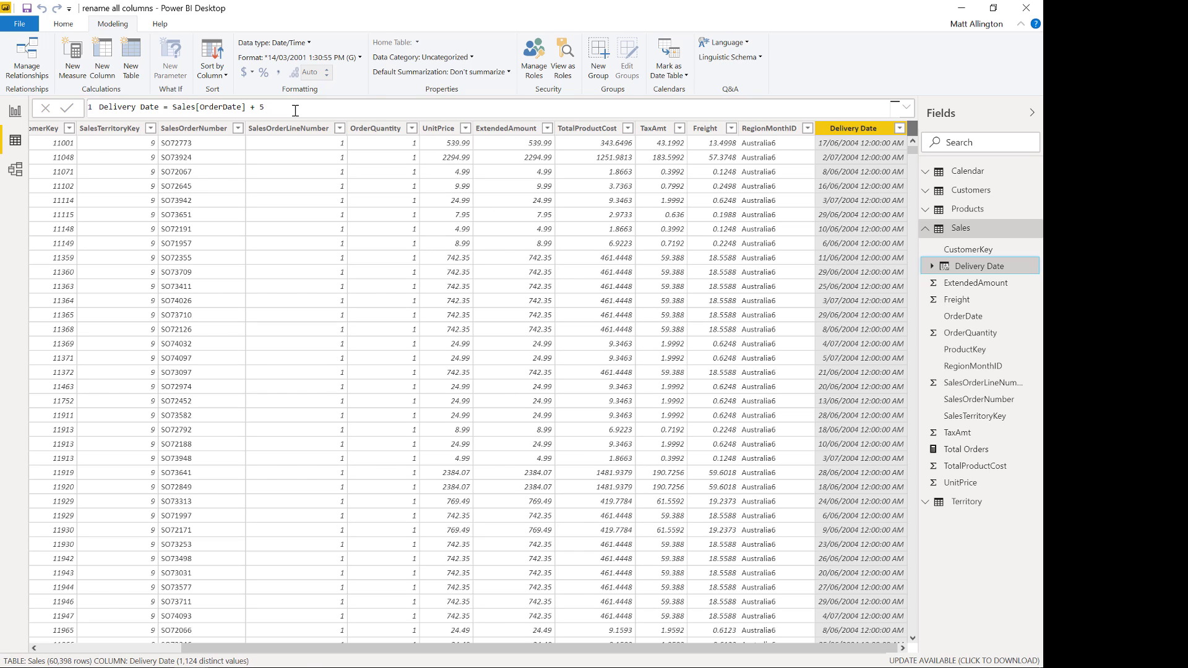
# - Try a second relationship between Sales Delivery Date and Calendar Date in the model, and delete that relationship
pyautogui.click(15, 169)
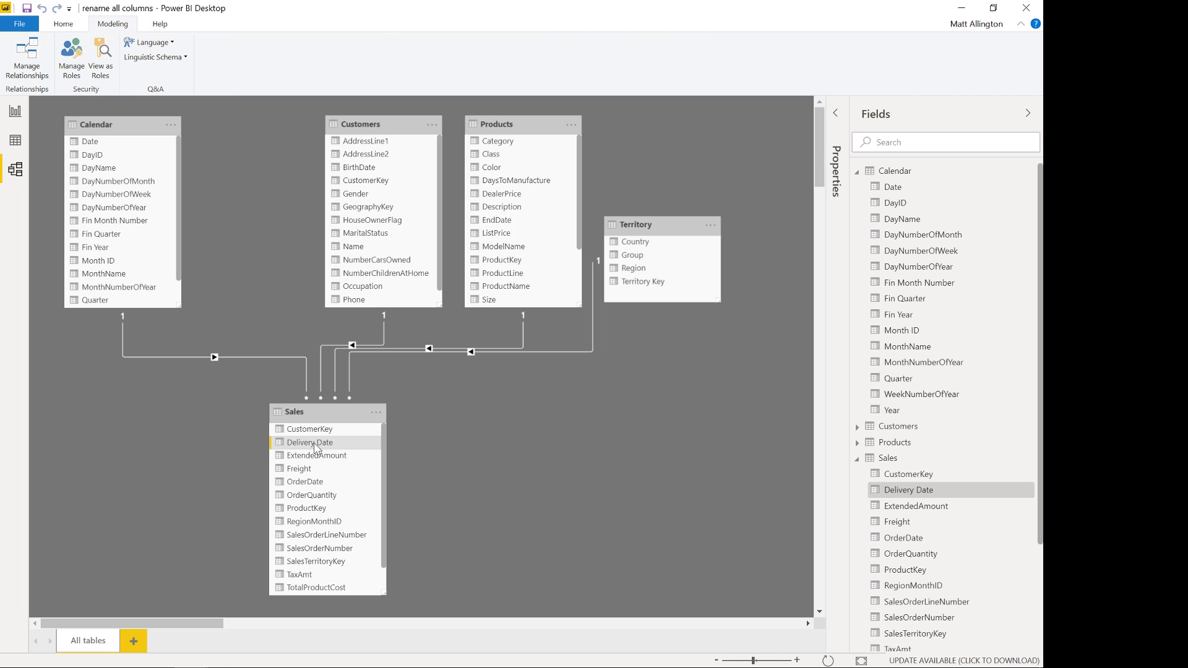
pyautogui.moveTo(316, 448); pyautogui.dragTo(90, 142)
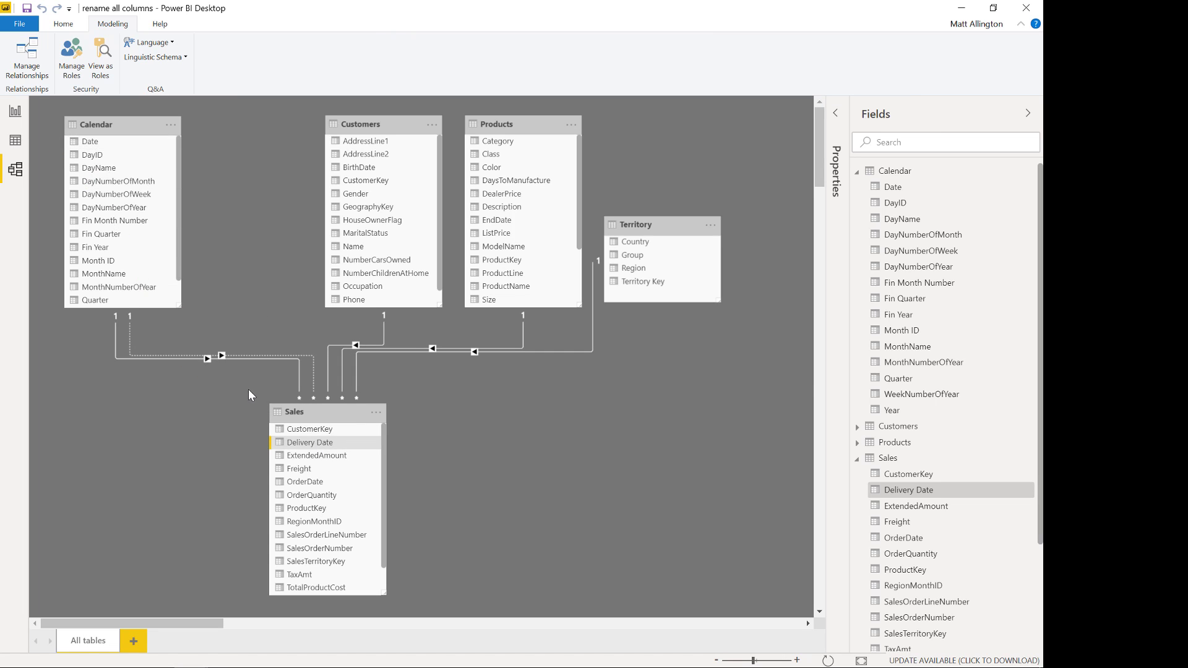
pyautogui.rightClick(314, 370)
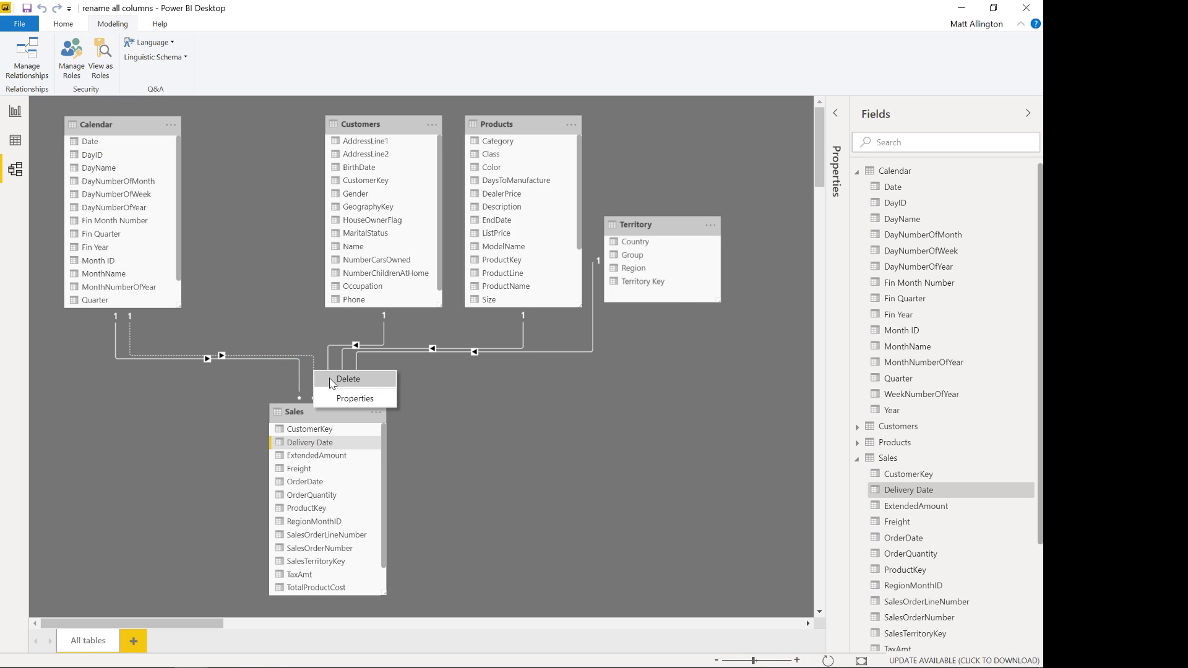
pyautogui.click(330, 379)
pyautogui.click(589, 363)
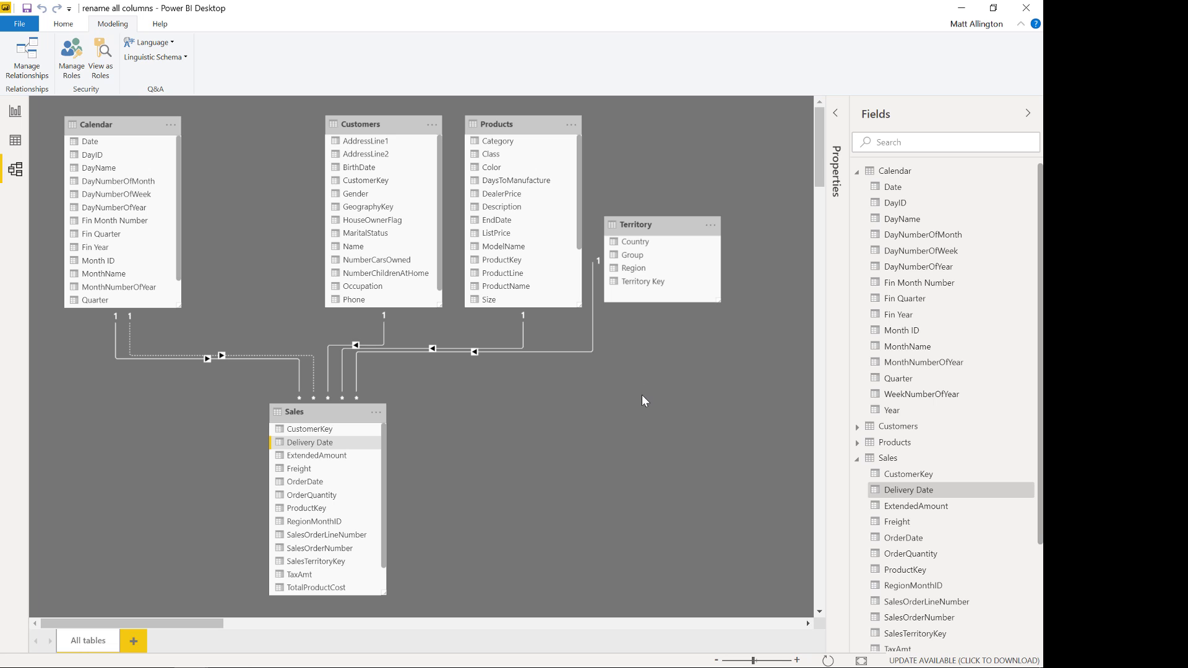
# - In the Power Query Editor, create a reference query from Calendar and name it Delivery Calendar
pyautogui.click(15, 111)
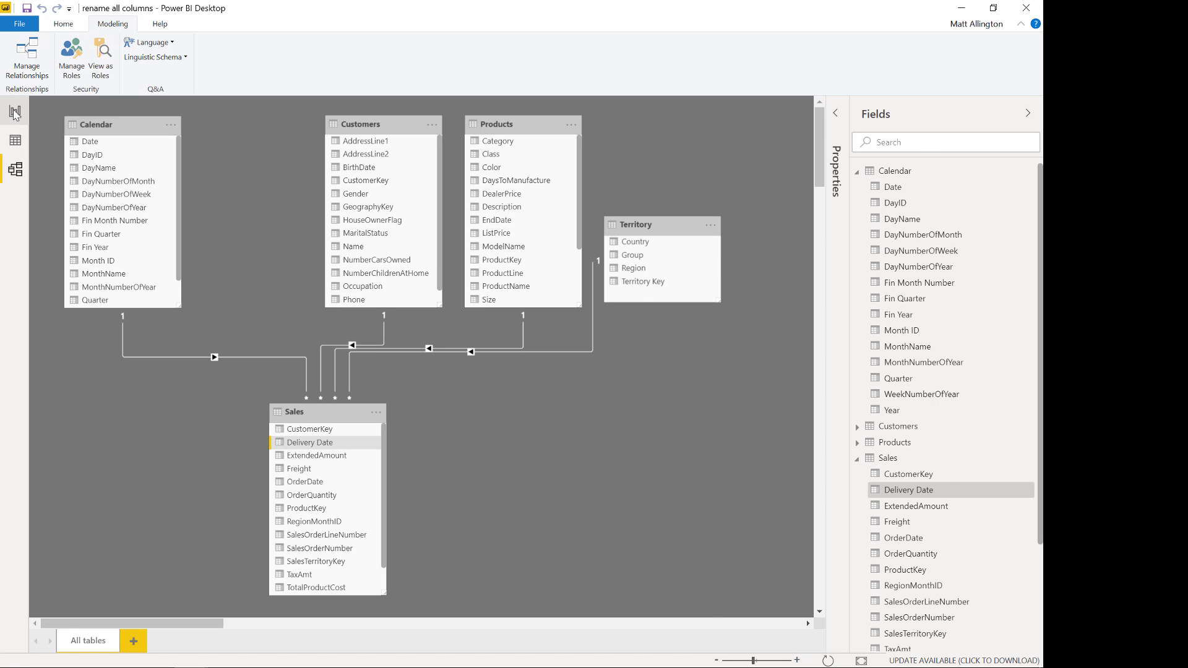
pyautogui.click(64, 23)
pyautogui.click(225, 59)
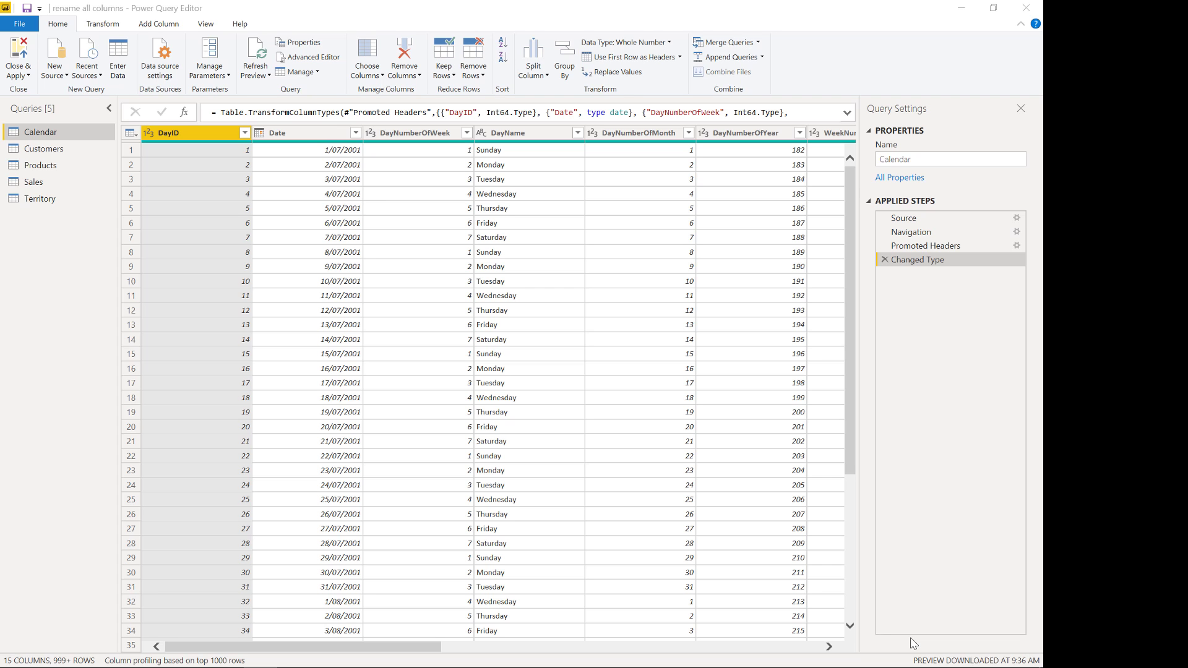
pyautogui.rightClick(67, 136)
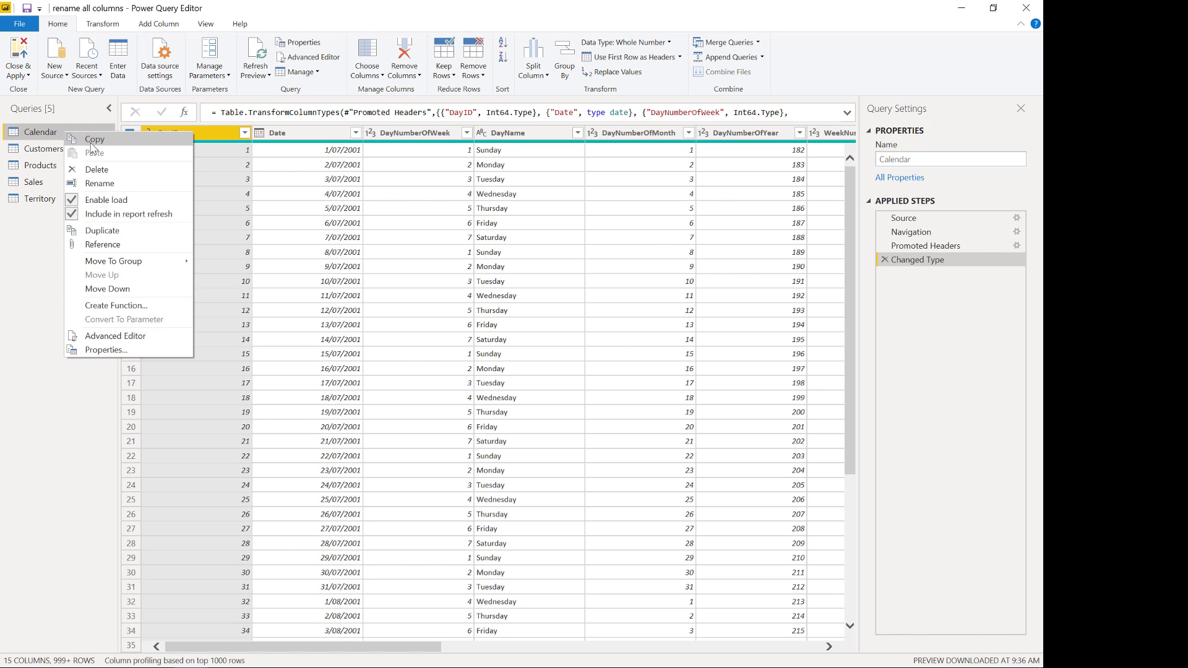
pyautogui.click(123, 245)
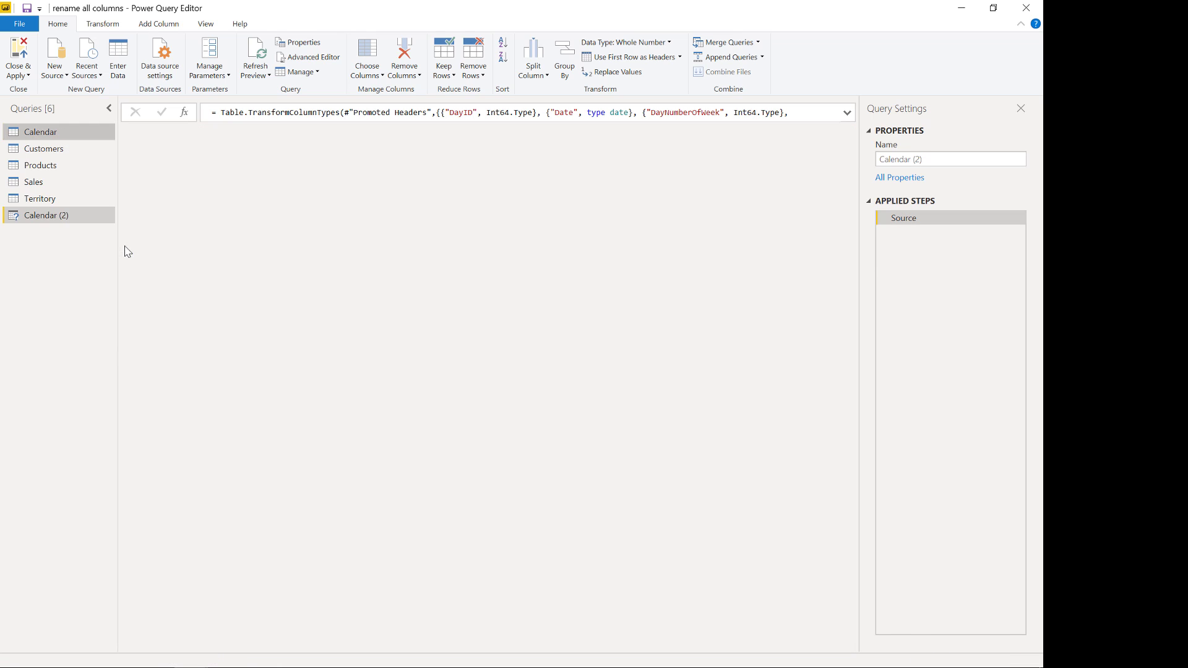
pyautogui.click(904, 158)
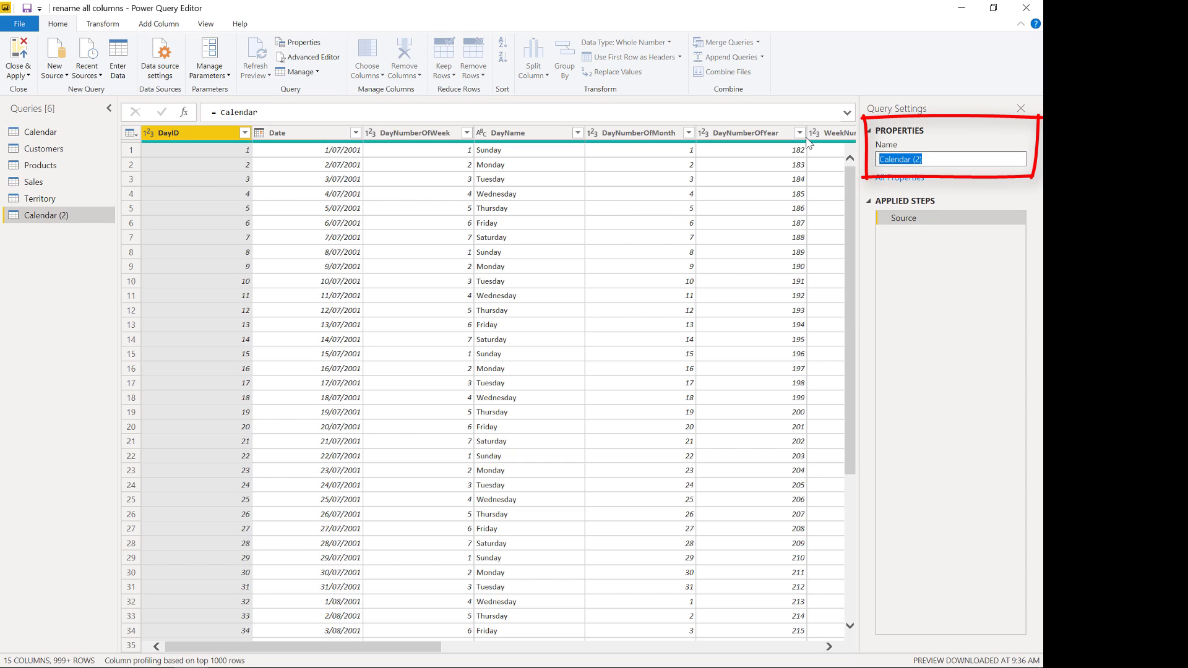
pyautogui.write('Delivery Calendar')
pyautogui.press('Return')
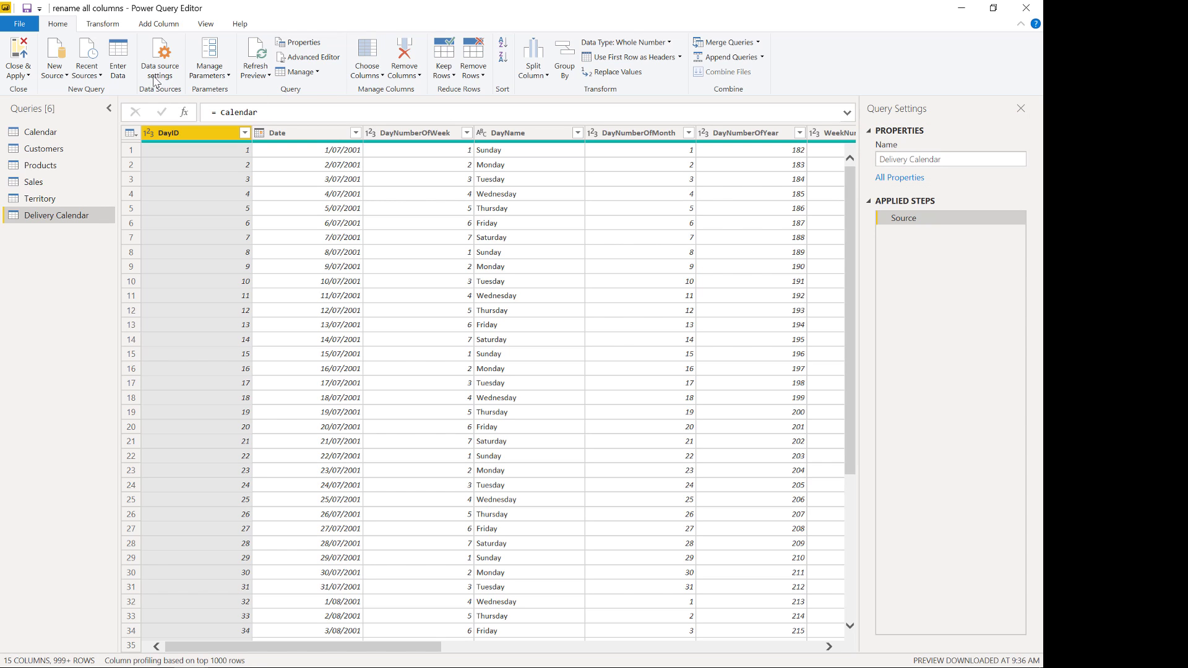
# - Rename the Calendar query as Order Calendar and apply the query changes to the report
pyautogui.click(27, 132)
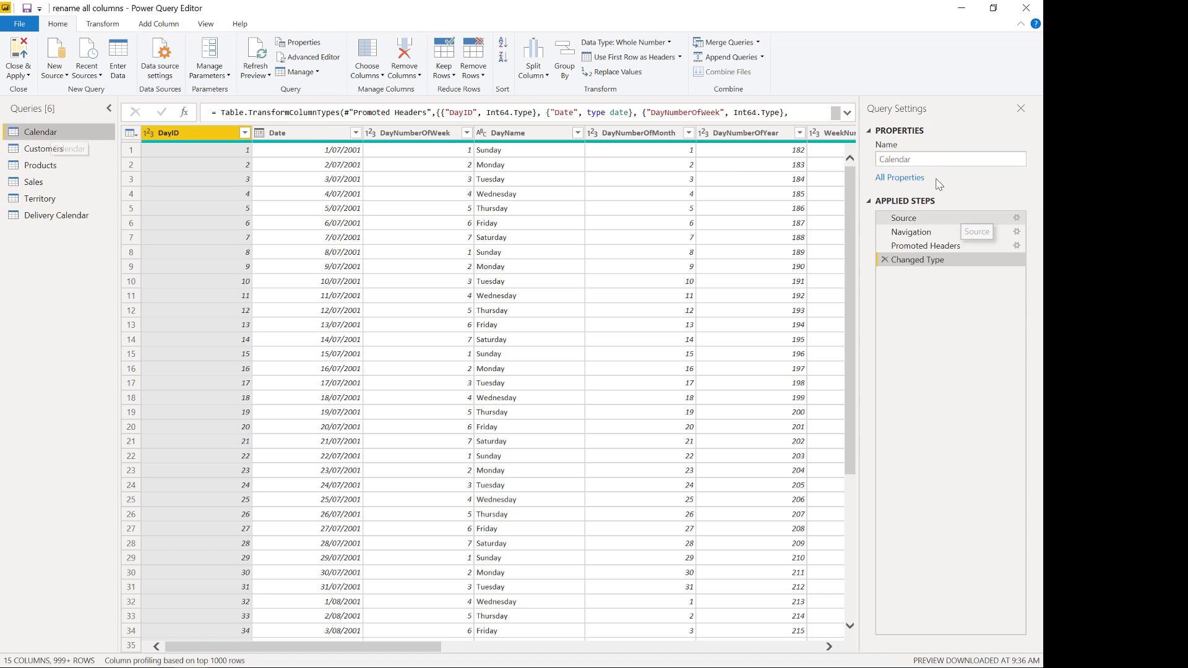
pyautogui.click(879, 159)
pyautogui.write('Order')
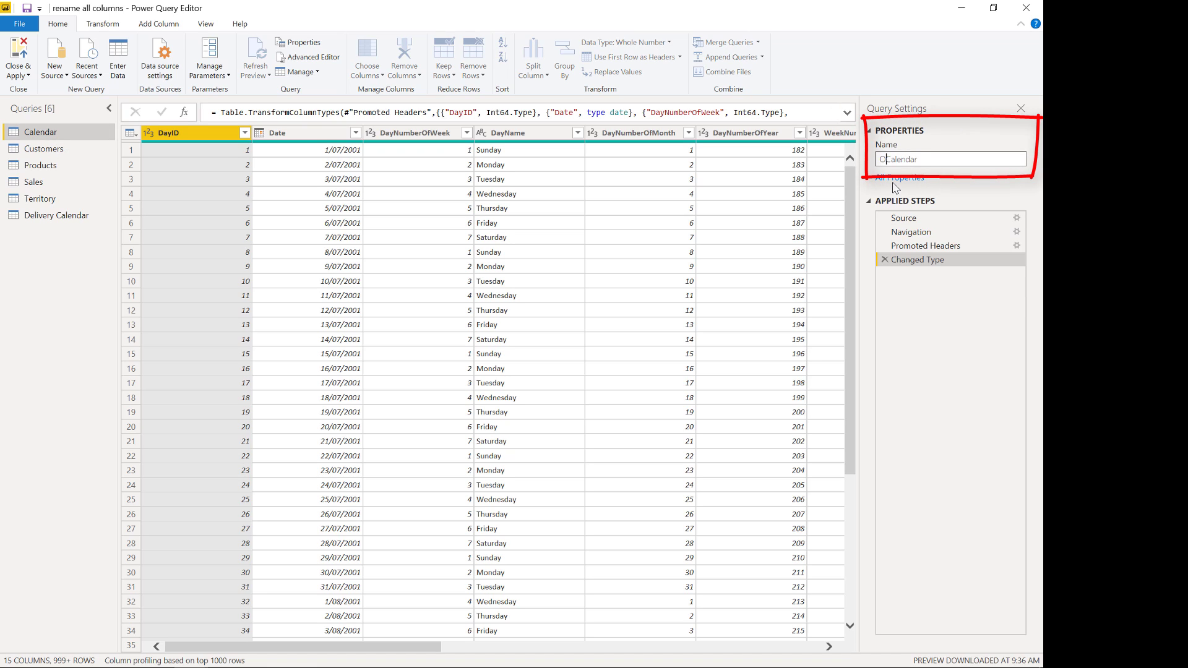
pyautogui.press('Return')
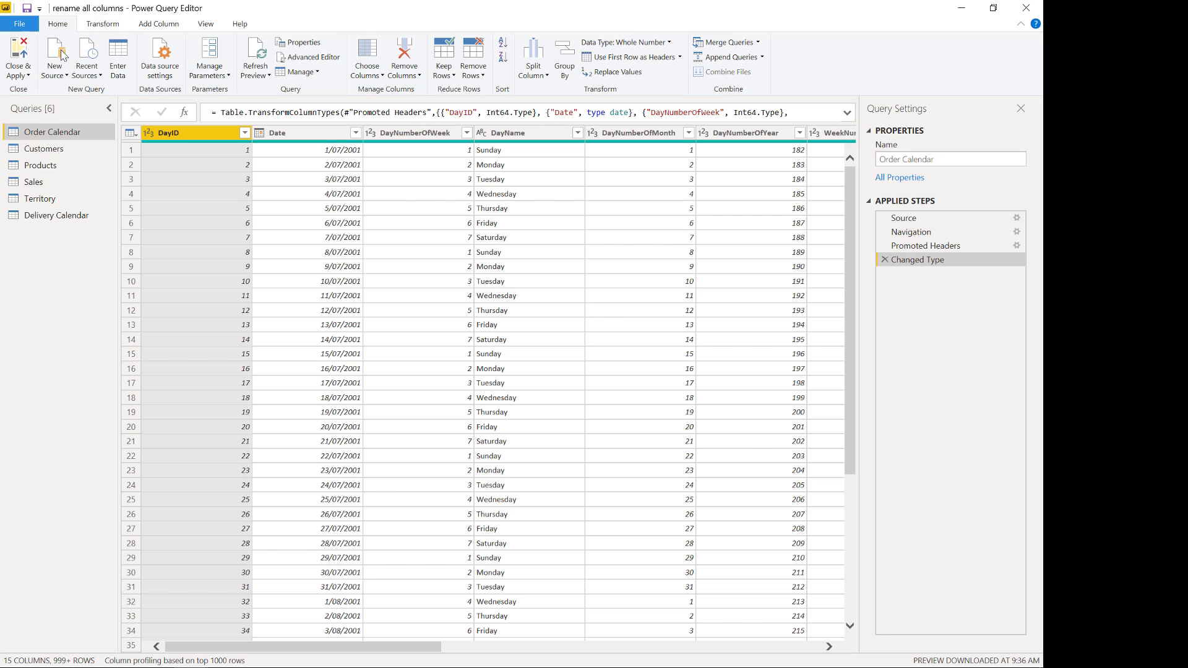
pyautogui.click(24, 55)
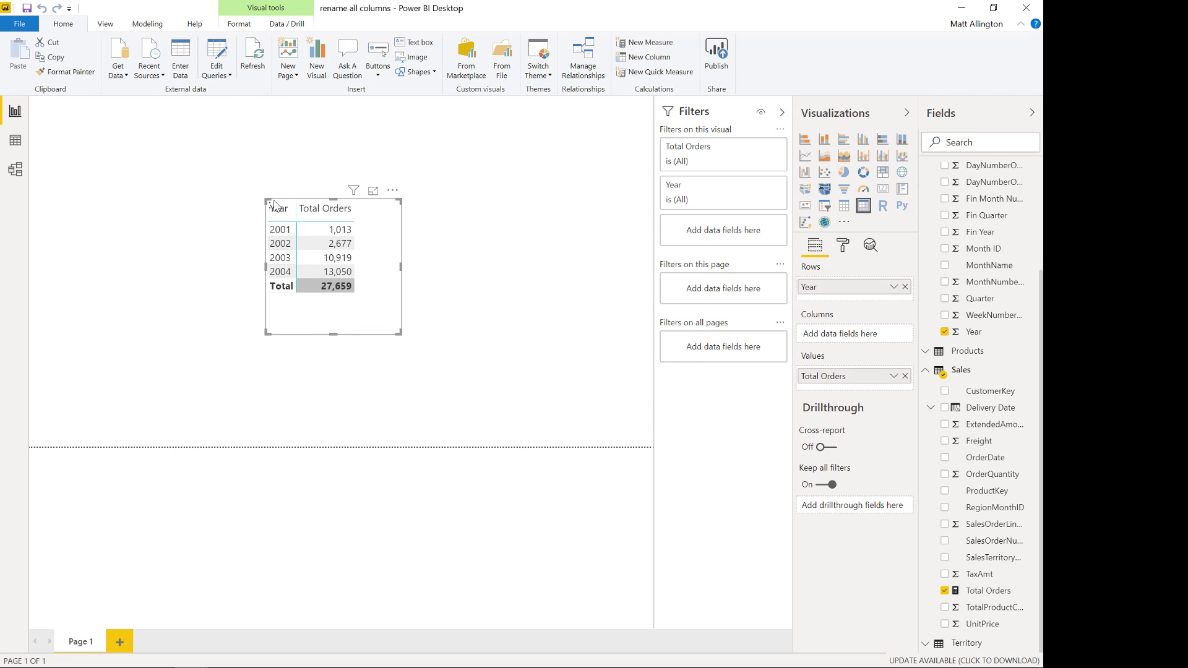
# - Move the matrix nearer the page's left edge and collapse the Order Calendar table's fields
pyautogui.moveTo(299, 325); pyautogui.dragTo(254, 329)
pyautogui.scroll(10, 980, 409)
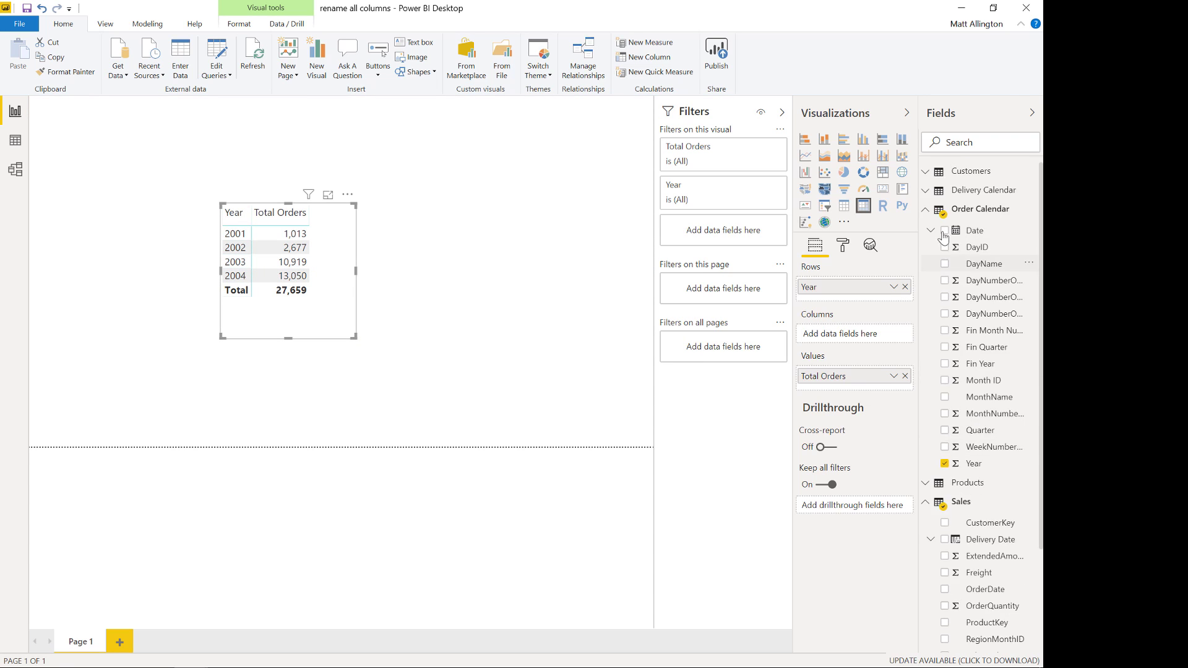
pyautogui.click(926, 209)
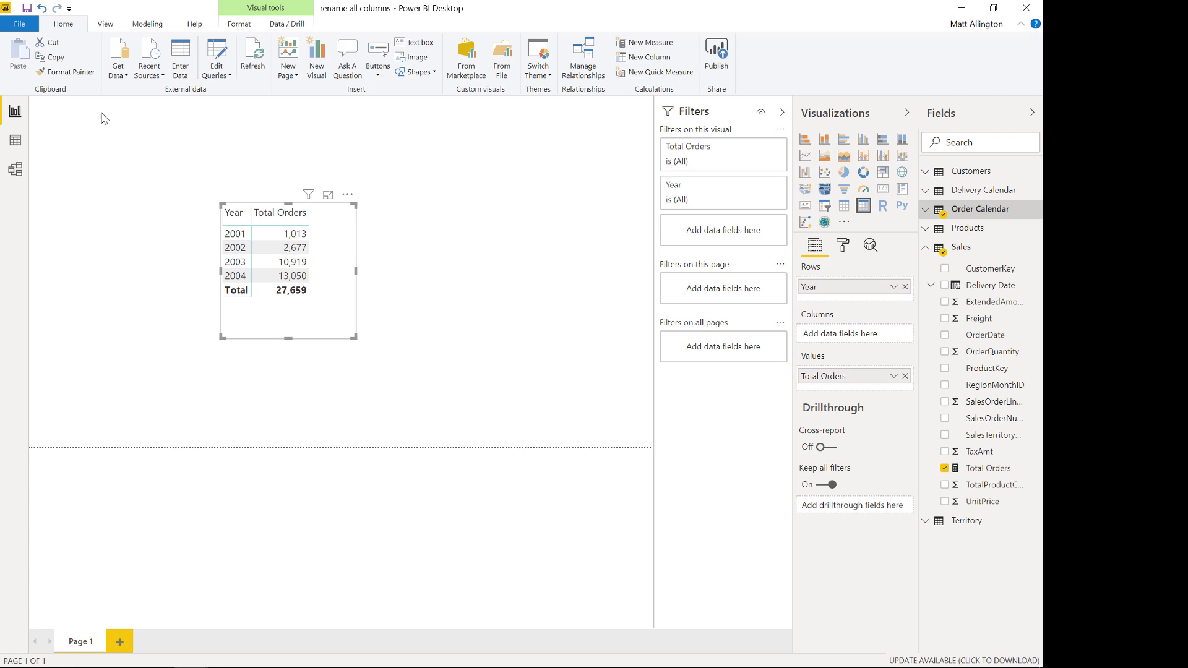
# - Place the Delivery Calendar table beside Order Calendar in the model and relate its Date to Sales Delivery Date
pyautogui.click(15, 169)
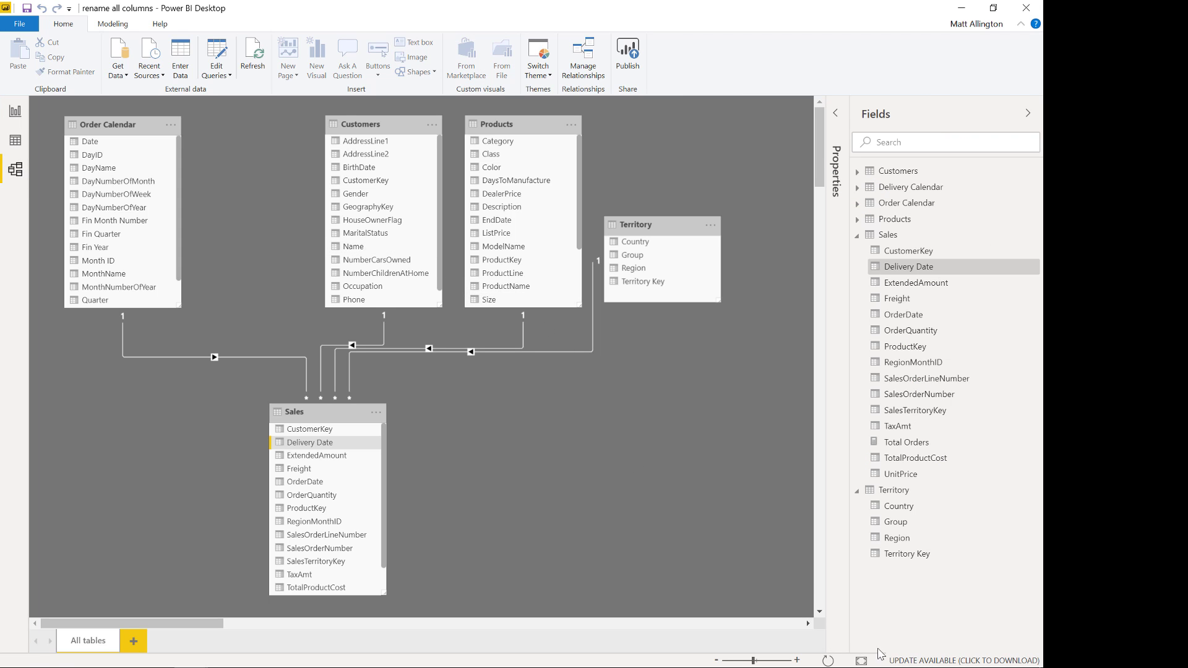
pyautogui.click(861, 661)
pyautogui.moveTo(754, 119); pyautogui.dragTo(206, 123)
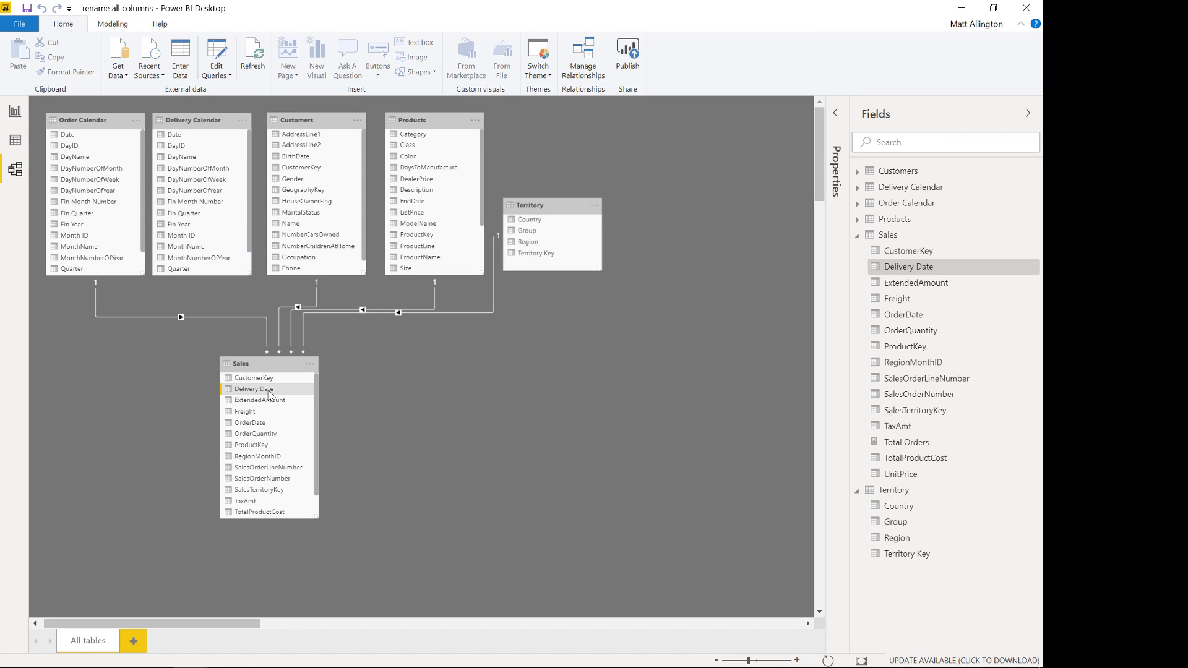
pyautogui.moveTo(268, 394); pyautogui.dragTo(185, 136)
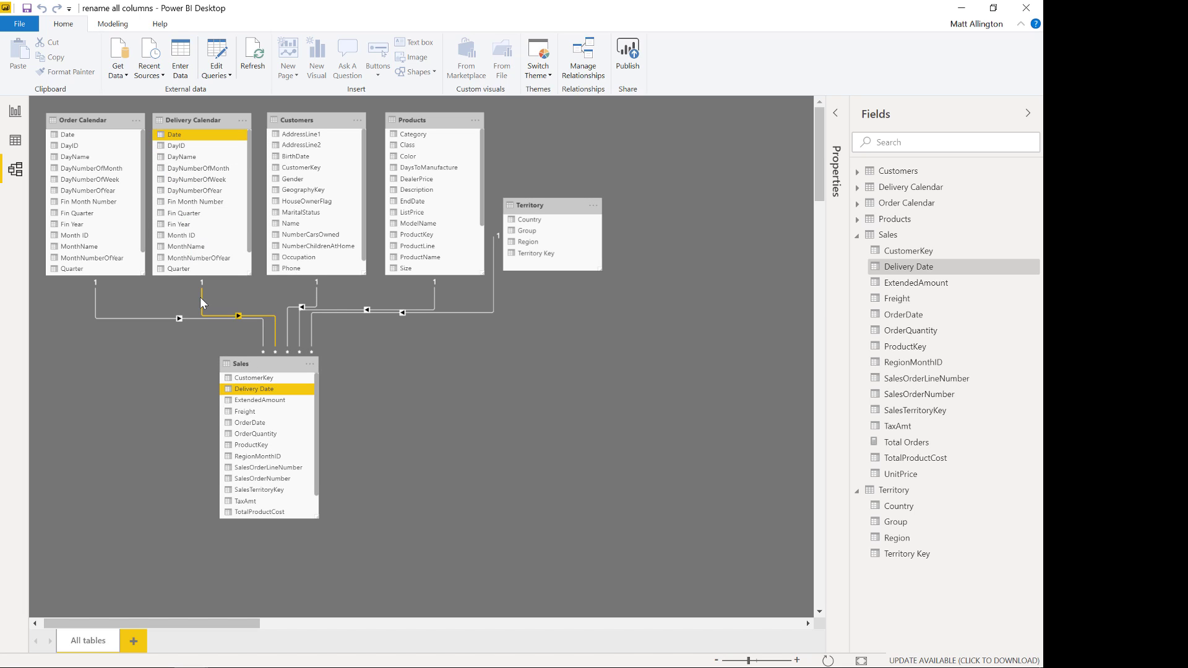
# - Enlarge the report matrix, add Year from Delivery Calendar as its columns, and reposition it on the page
pyautogui.click(15, 111)
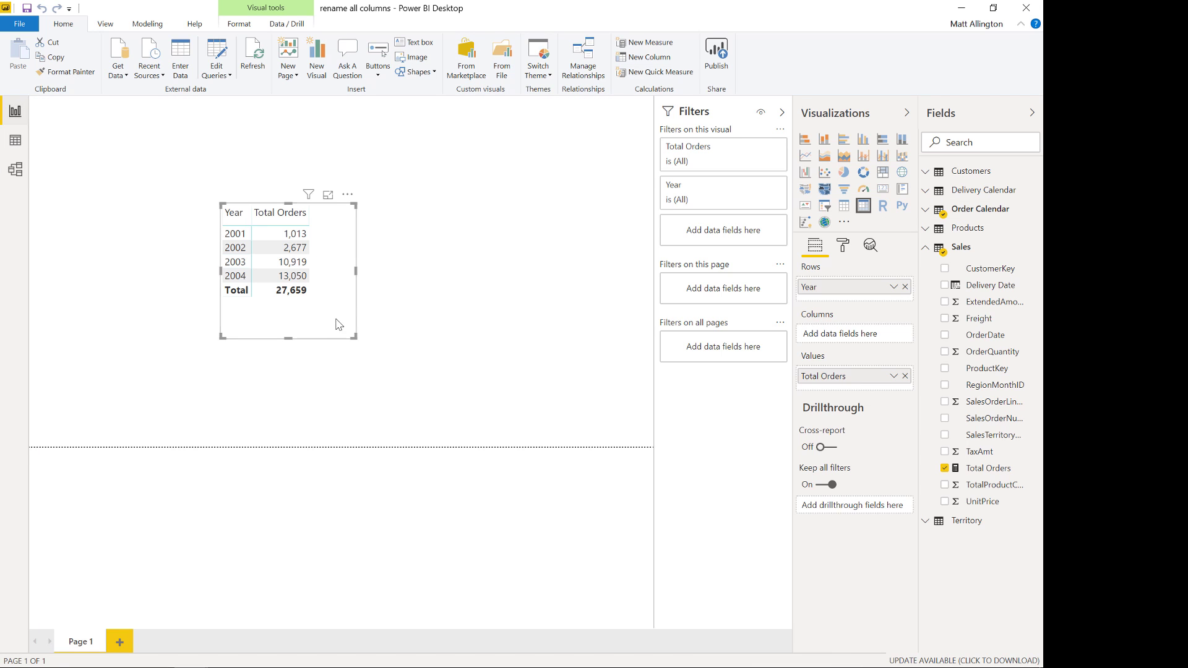
pyautogui.moveTo(445, 365); pyautogui.dragTo(581, 375)
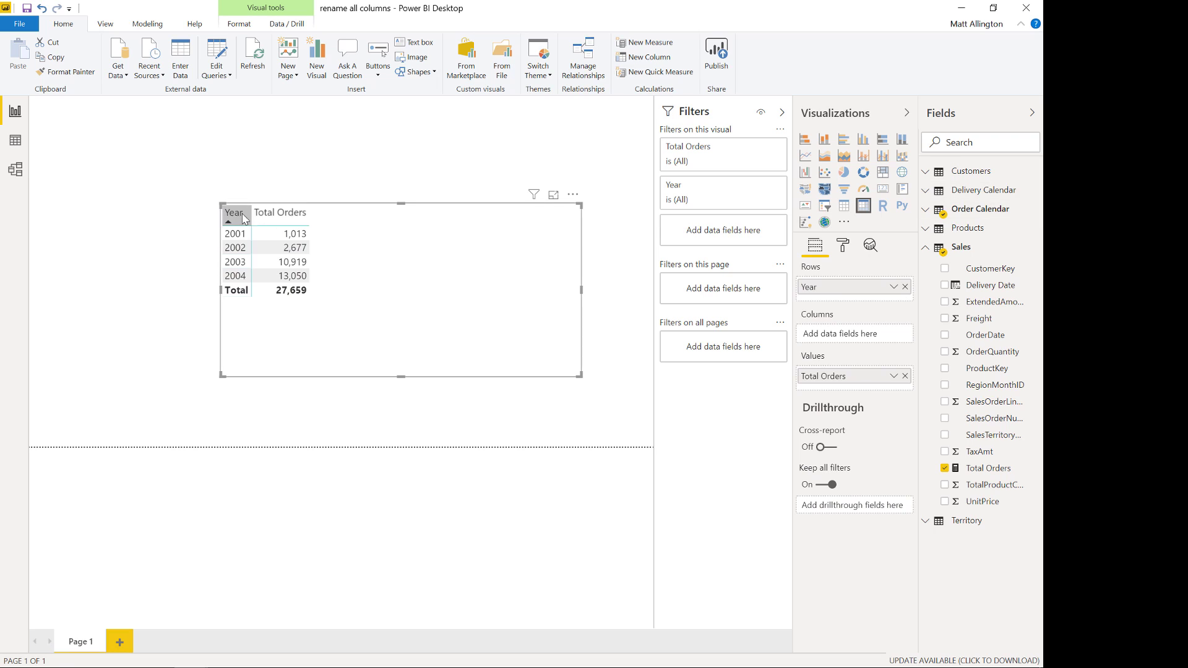
pyautogui.click(926, 191)
pyautogui.moveTo(973, 445); pyautogui.dragTo(854, 337)
pyautogui.moveTo(589, 372); pyautogui.dragTo(564, 354)
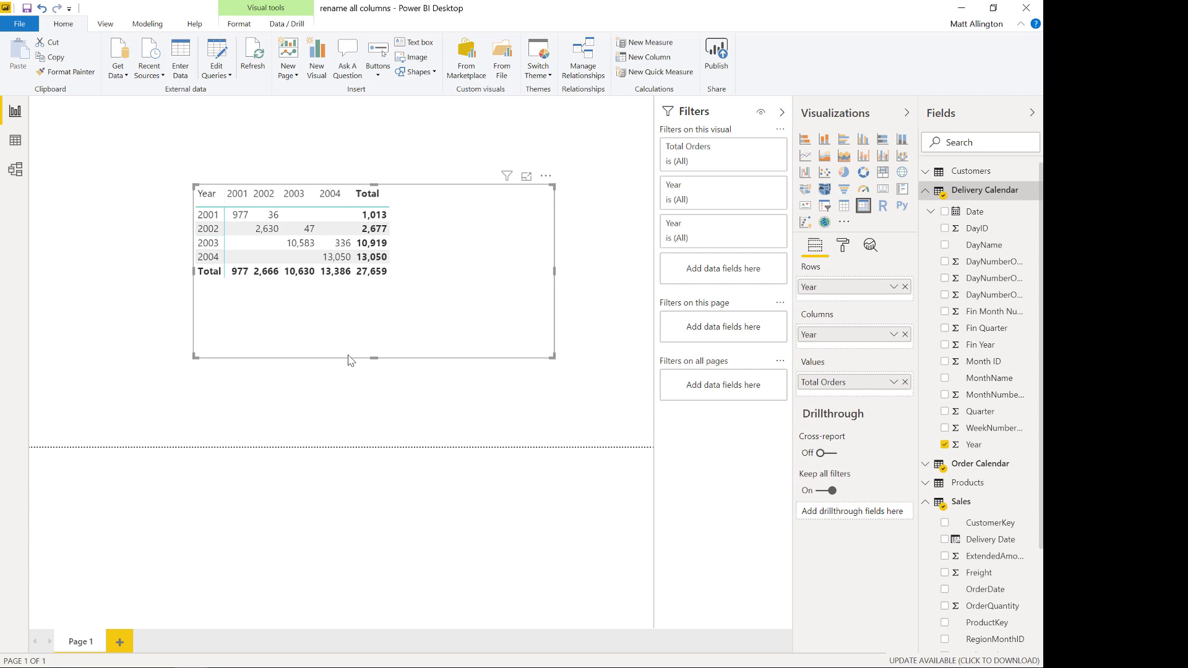
# - Examine how the matrix splits the orders by order year in the rows and delivery year in the columns
pyautogui.click(267, 239)
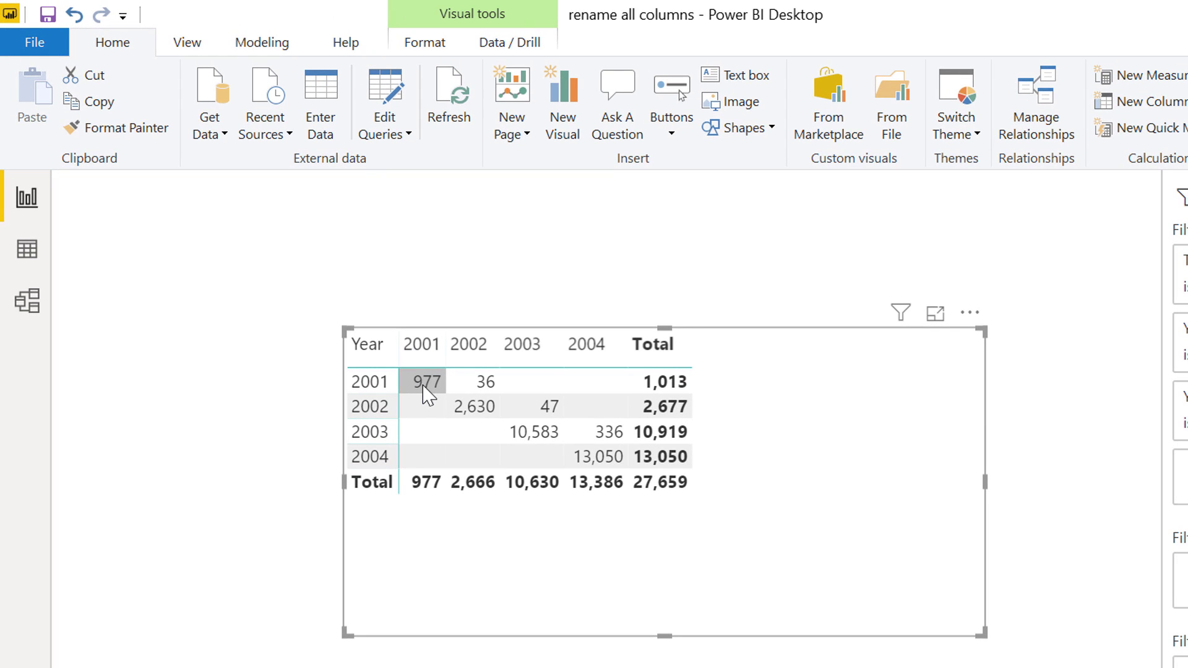
pyautogui.click(358, 395)
pyautogui.click(438, 387)
pyautogui.click(421, 349)
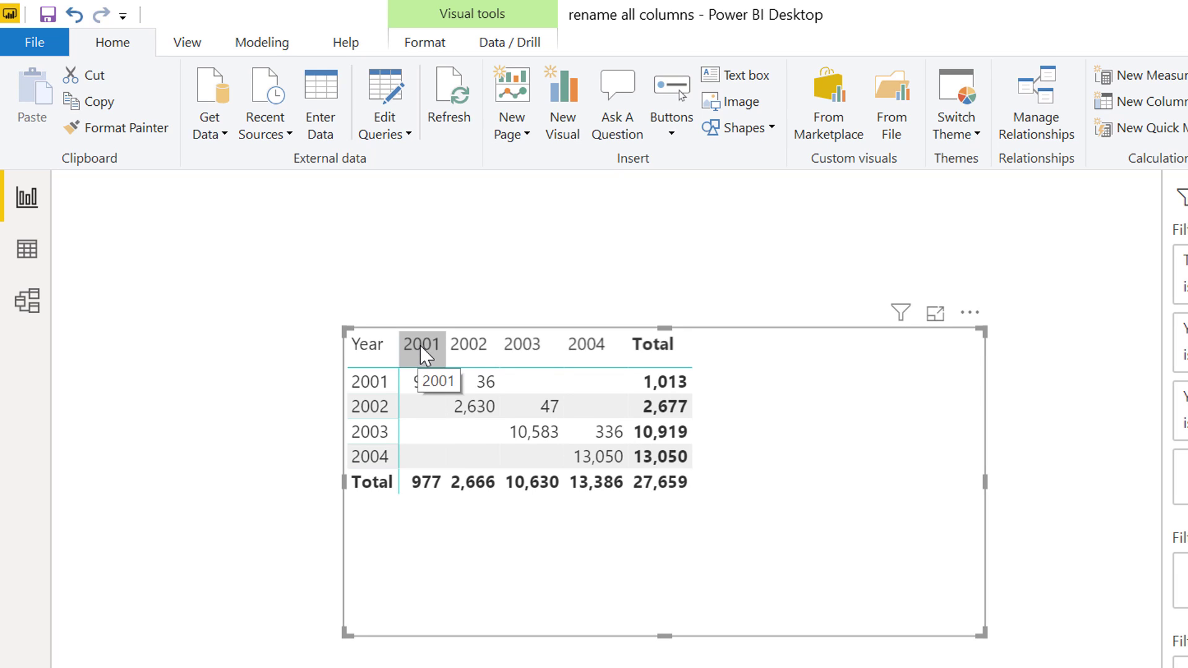
pyautogui.click(486, 382)
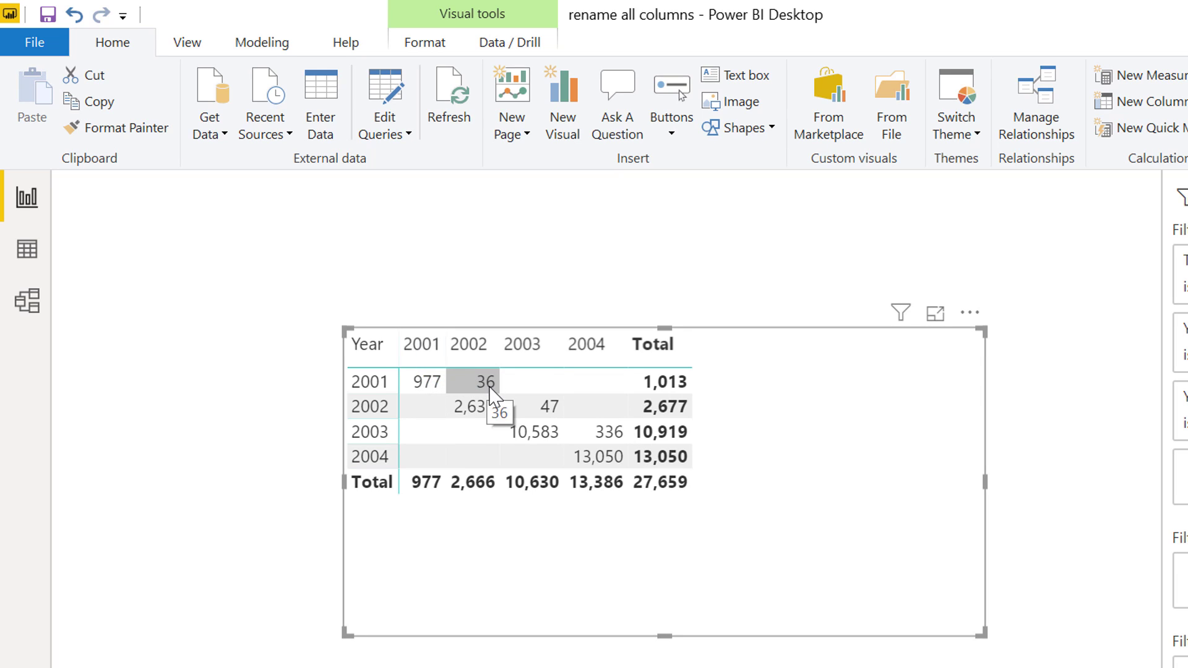
pyautogui.click(383, 384)
pyautogui.click(458, 381)
pyautogui.click(482, 351)
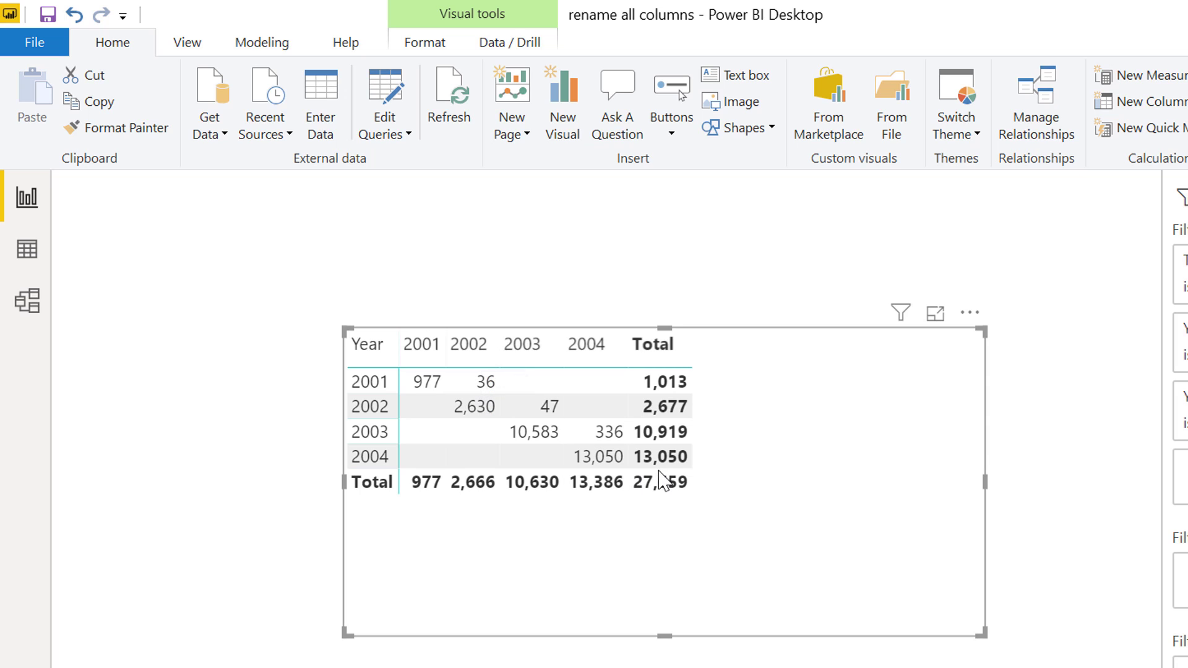
pyautogui.click(586, 344)
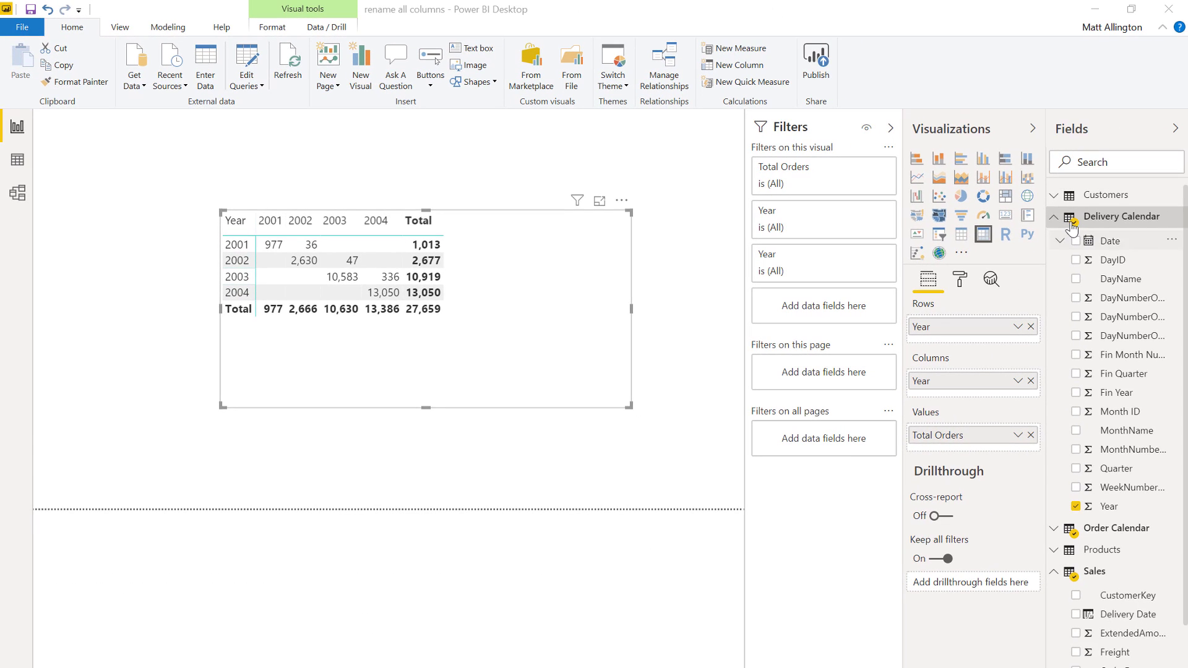
# - Compare the field names of the Order Calendar and Delivery Calendar tables by expanding both
pyautogui.click(1054, 217)
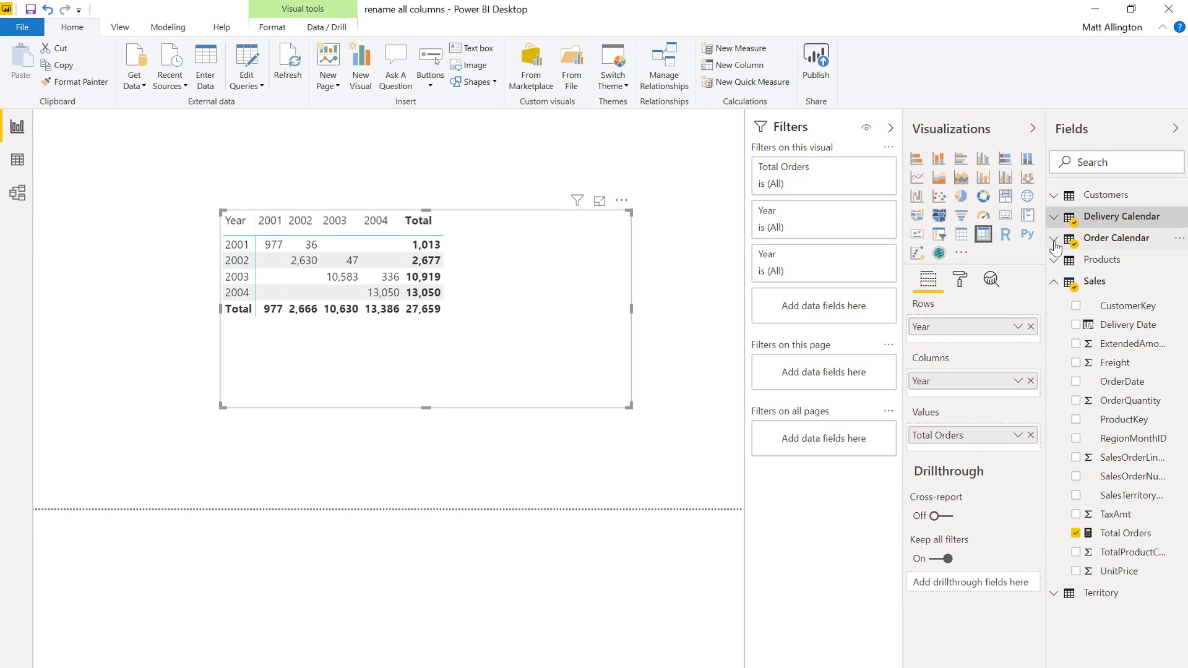
pyautogui.click(1054, 242)
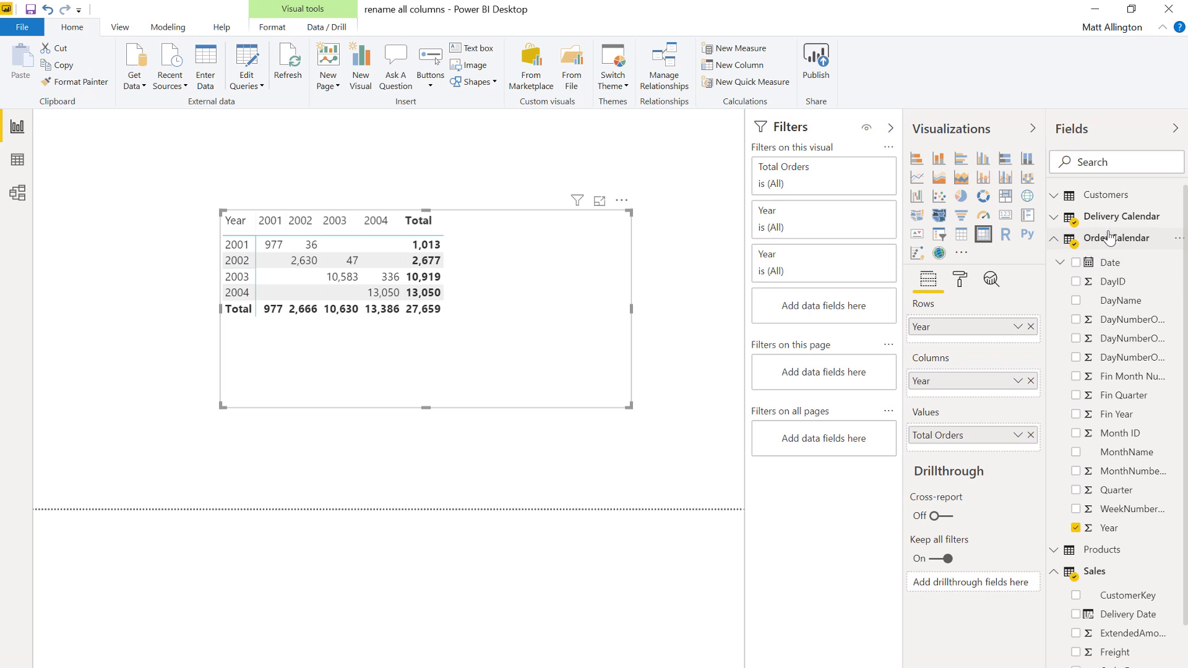
pyautogui.click(1110, 236)
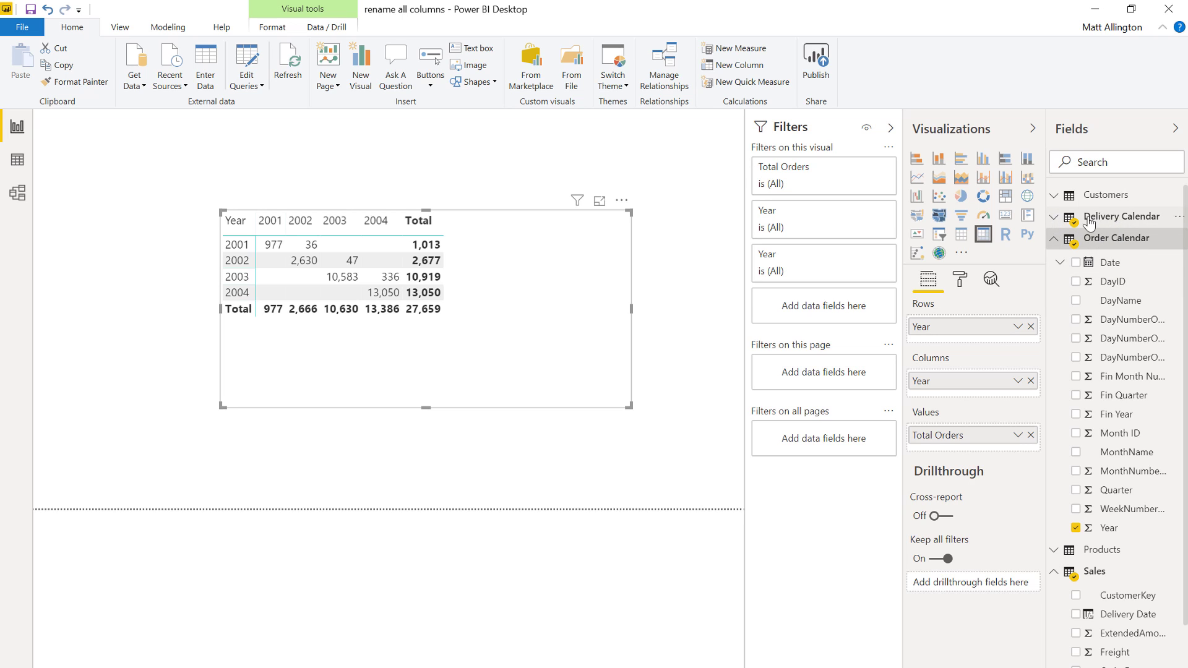
pyautogui.click(1054, 217)
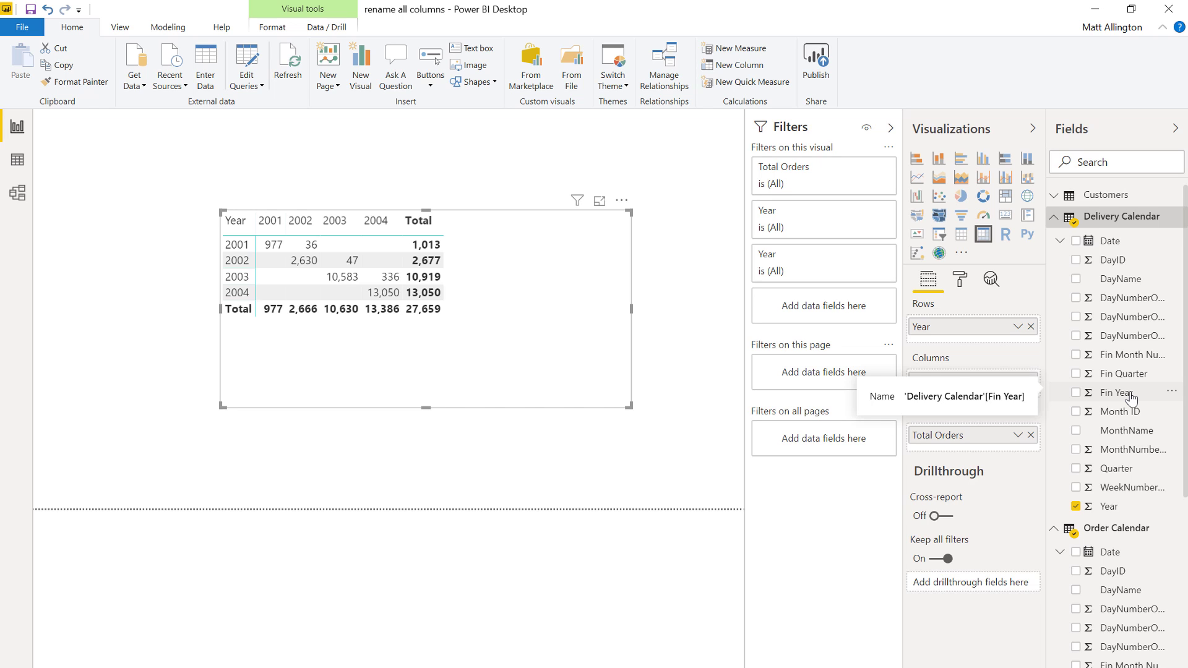
# - Open the Delivery Calendar query in the Power Query Editor and inspect the formula of its Source step
pyautogui.click(240, 62)
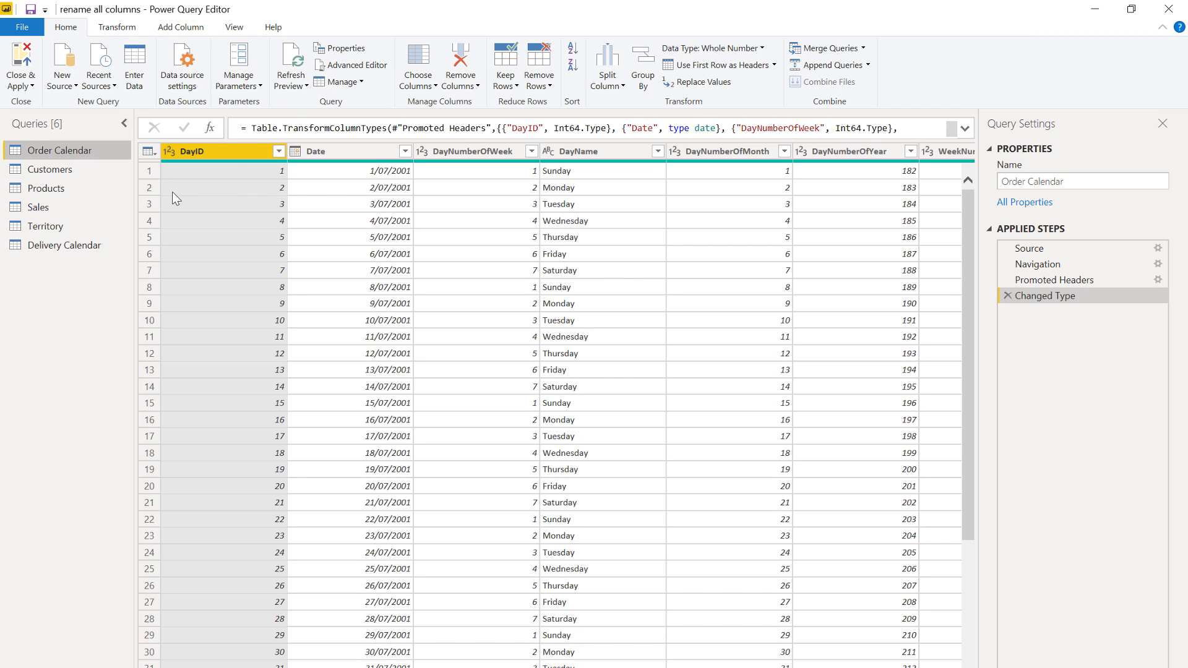
pyautogui.click(99, 247)
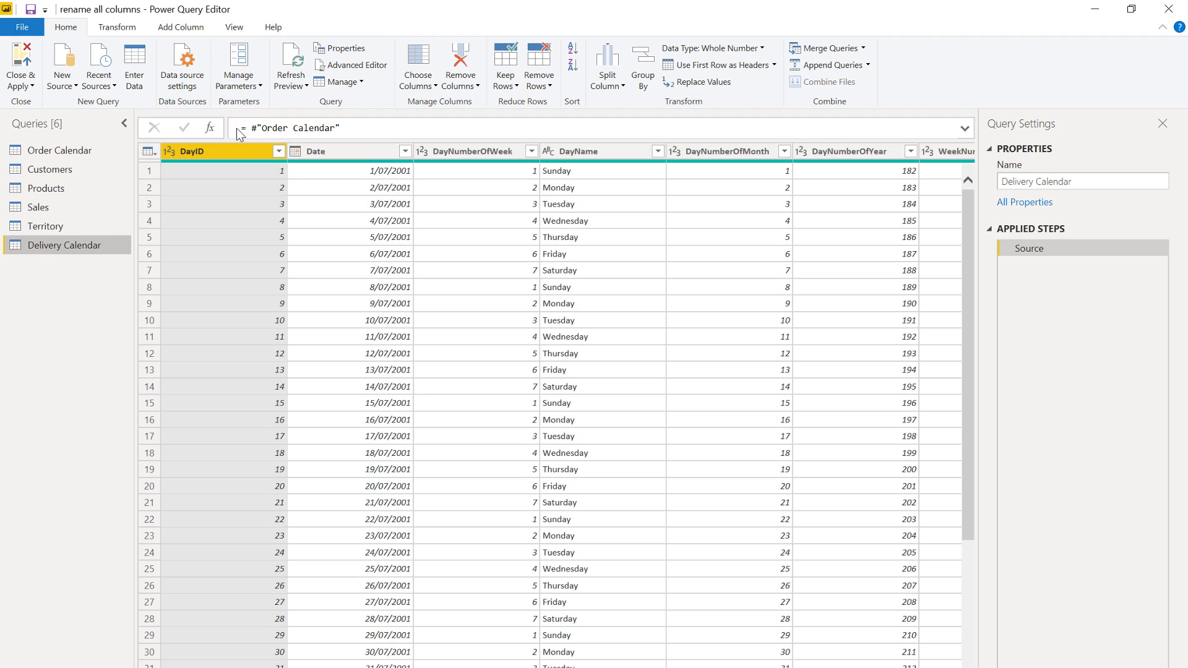
pyautogui.click(313, 127)
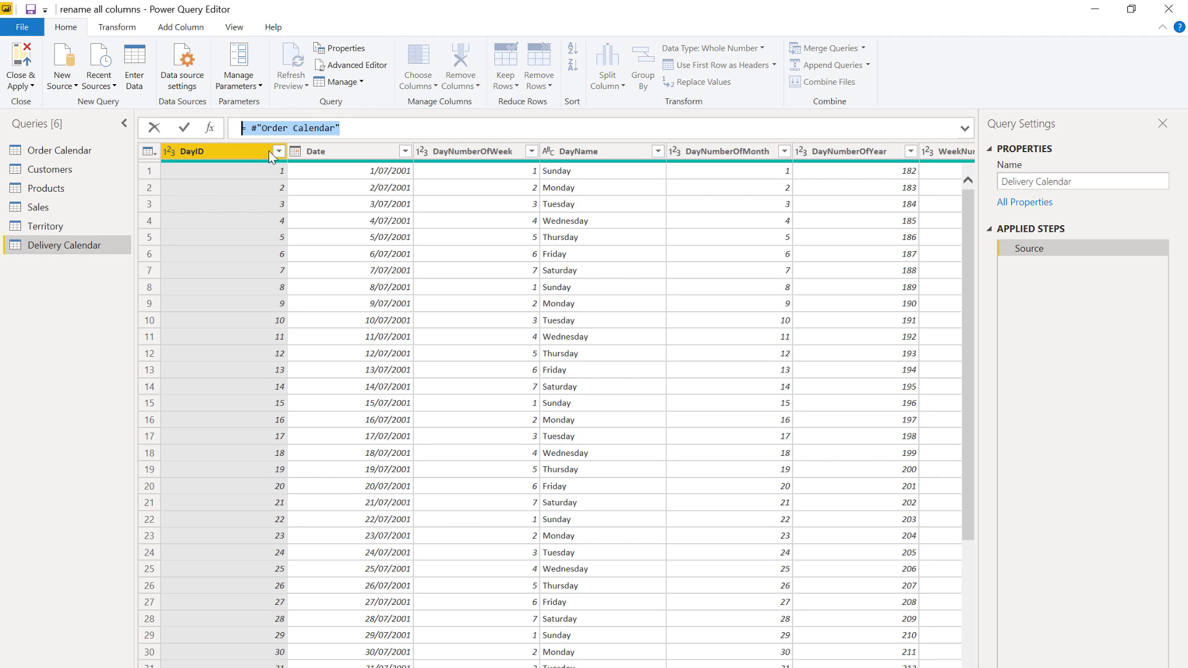
pyautogui.click(344, 127)
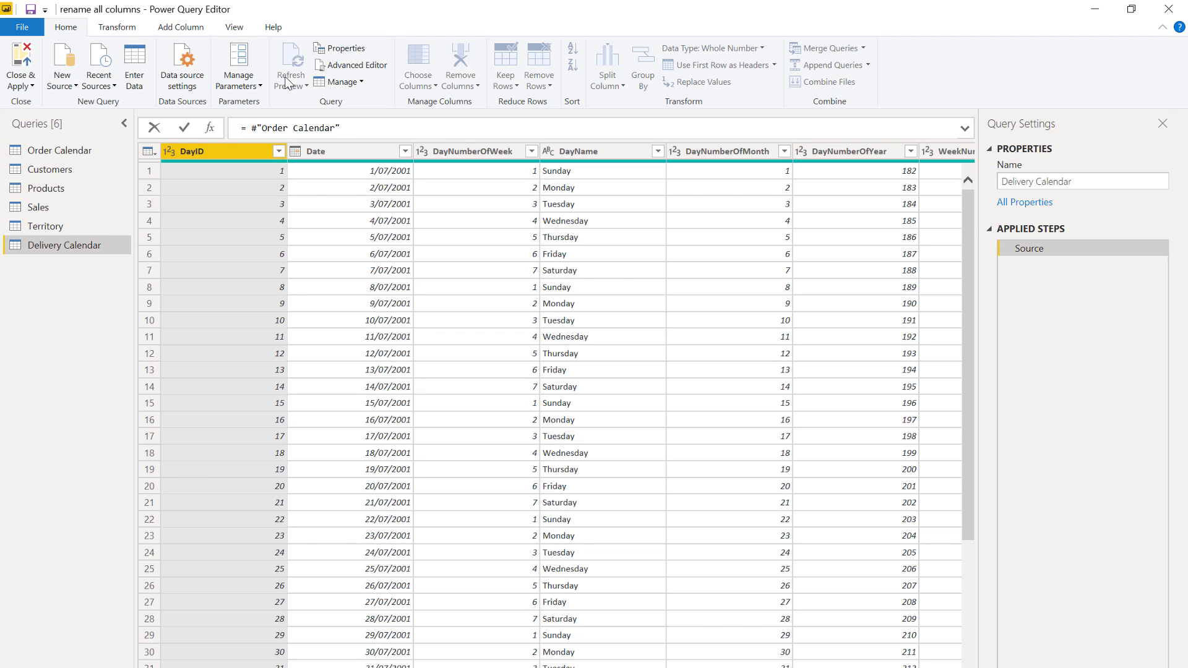
pyautogui.click(234, 38)
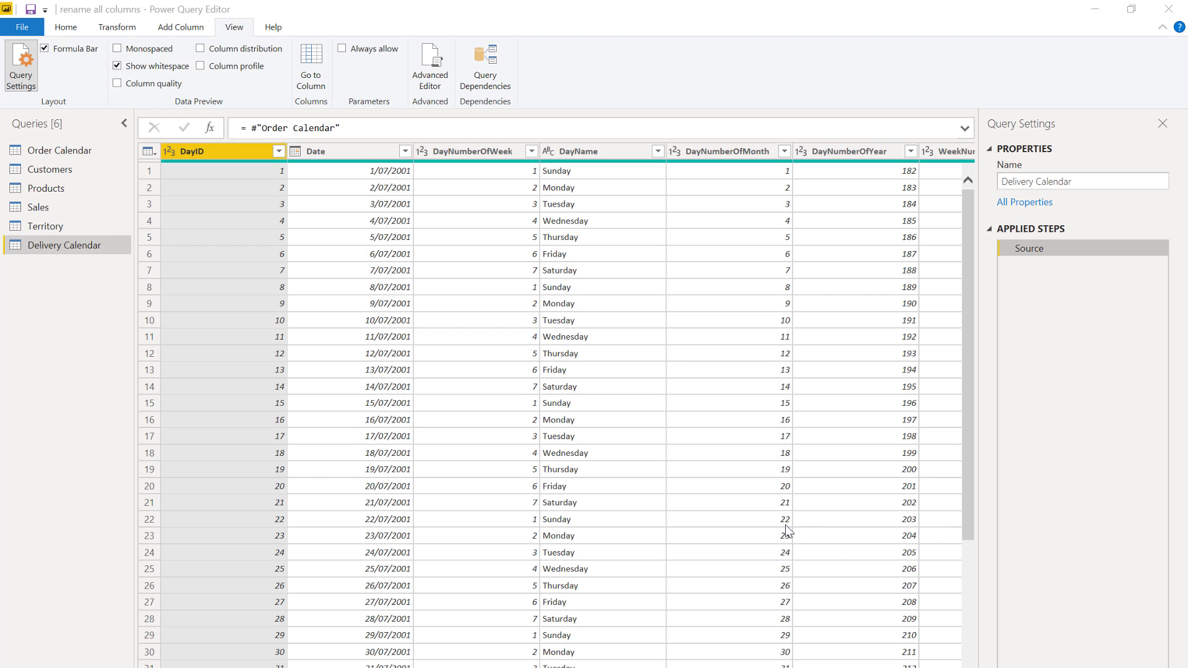
# - Rename the DayName column of Delivery Calendar to Del DayName
pyautogui.click(584, 158)
pyautogui.doubleClick(584, 156)
pyautogui.click(560, 151)
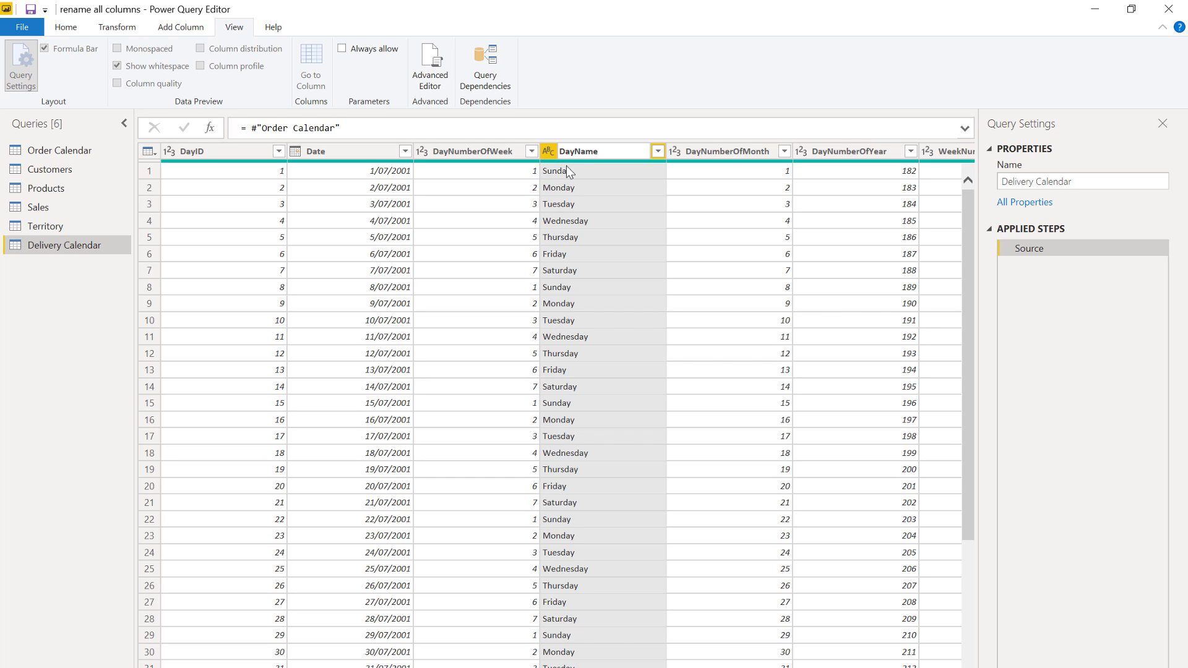
pyautogui.write('Del')
pyautogui.press('Return')
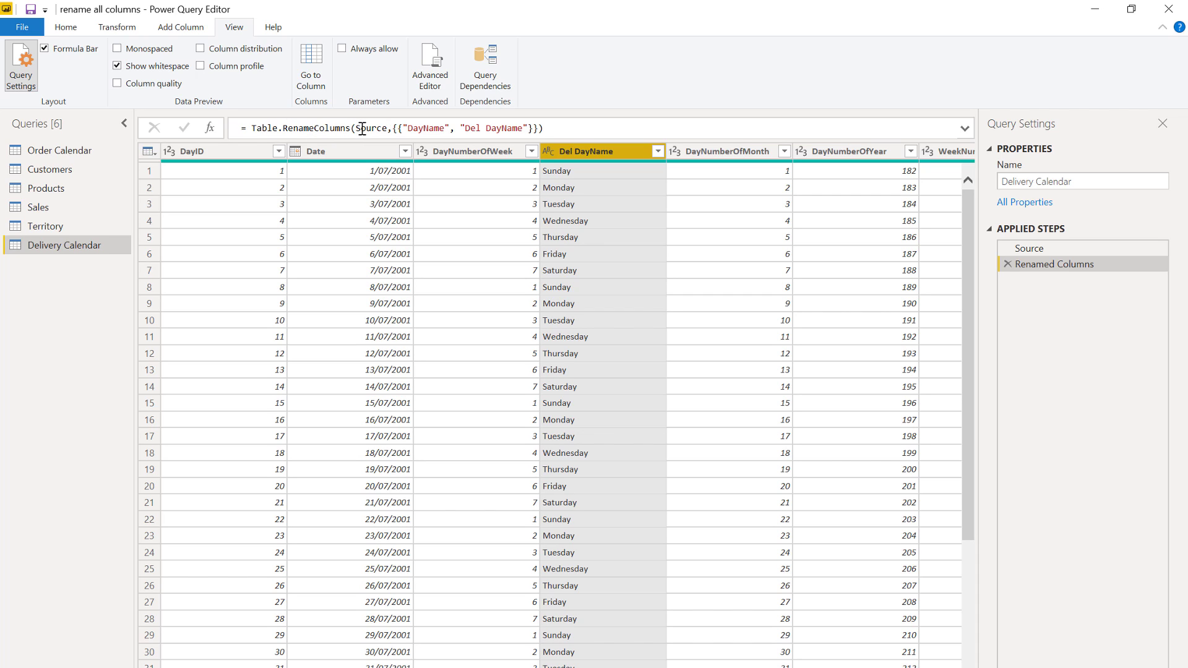
# - Copy the nested list of old and new names from the rename formula and delete the Renamed Columns step
pyautogui.moveTo(356, 129); pyautogui.dragTo(392, 128)
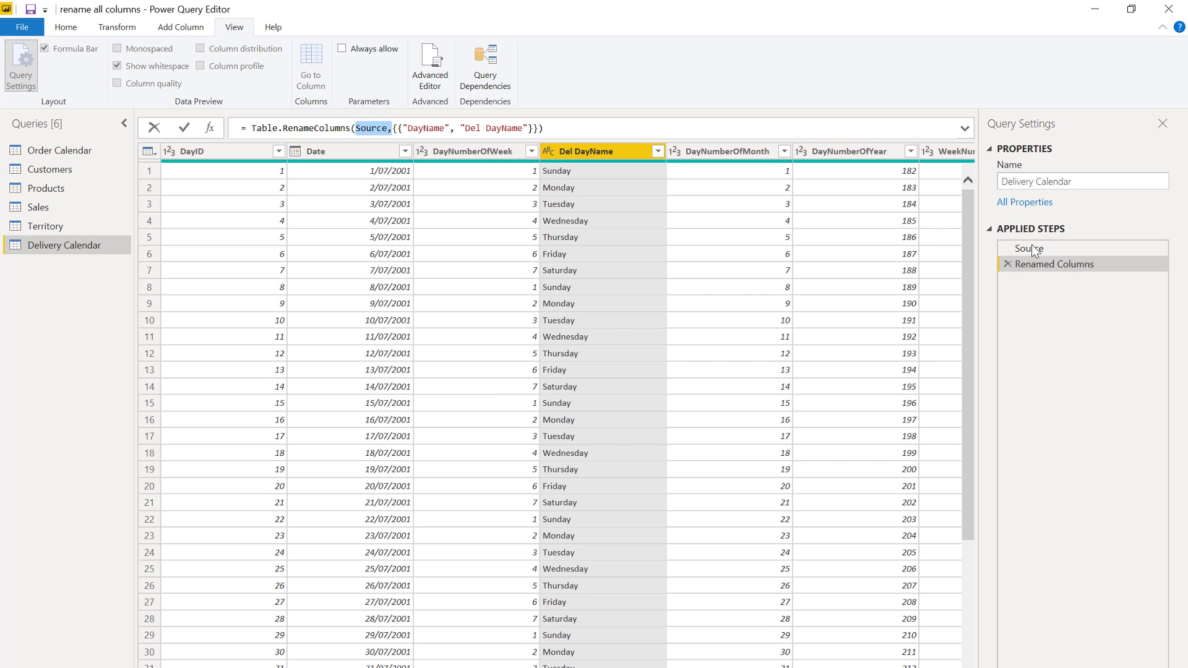
pyautogui.moveTo(393, 128); pyautogui.dragTo(555, 174)
pyautogui.hotkey('ctrl', 'c')
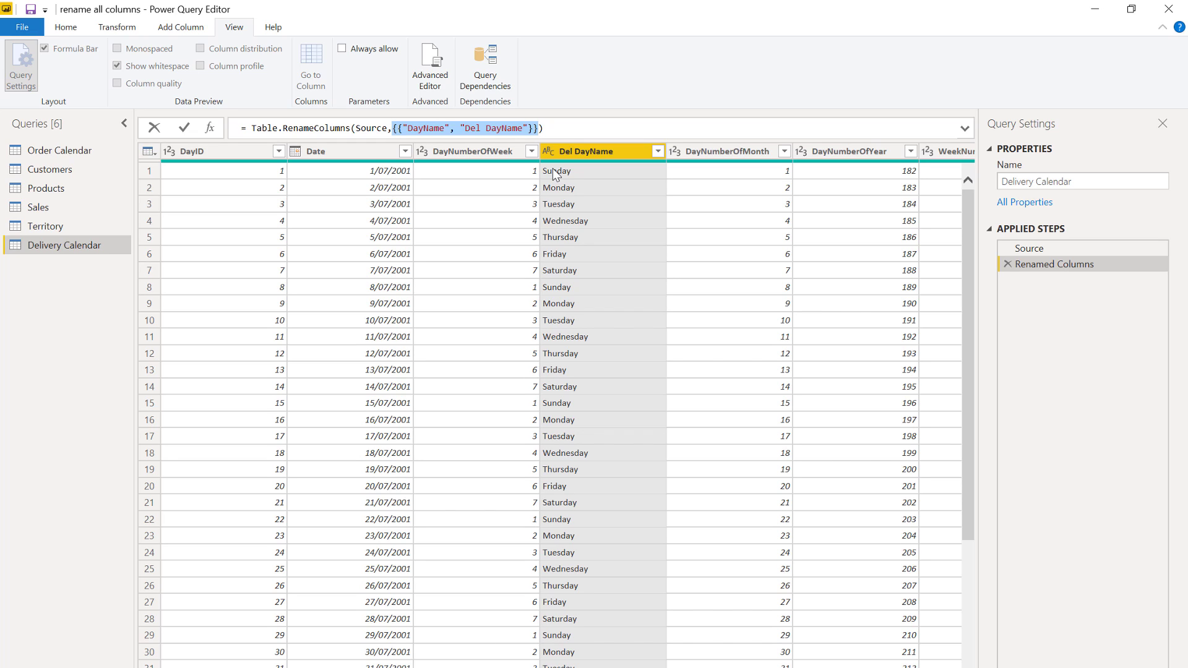
pyautogui.click(1120, 312)
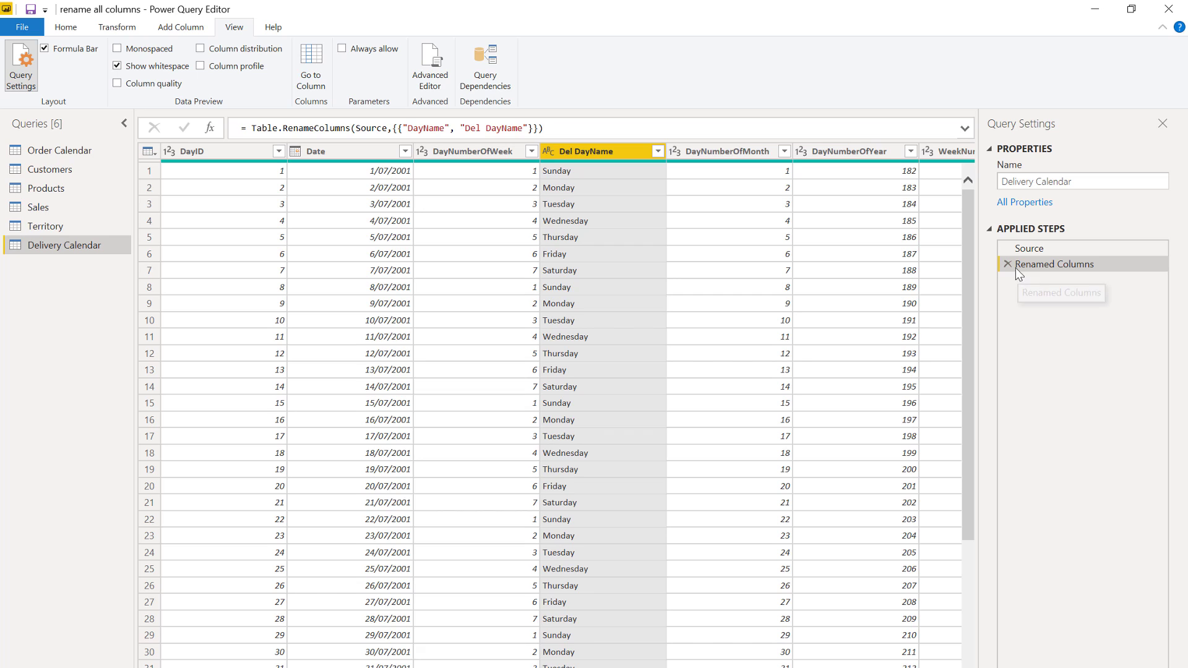
pyautogui.click(1008, 264)
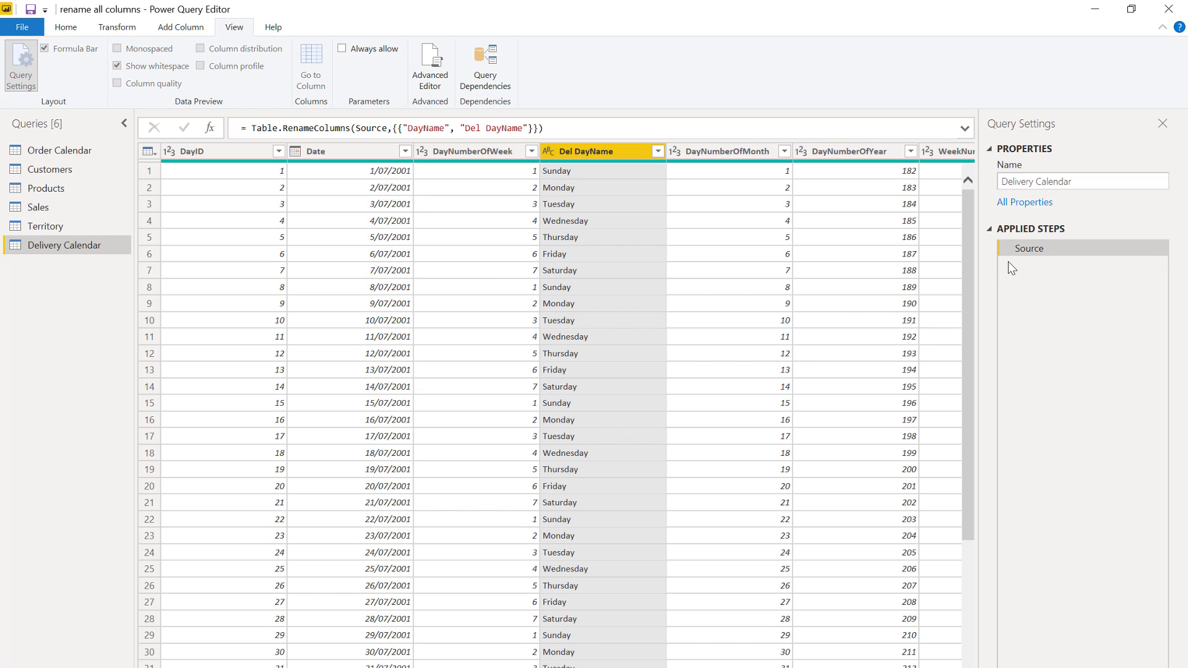
# - Try a custom step returning {{"DayName", "Del DayName"}} to preview its nested list, and delete that step
pyautogui.click(210, 127)
pyautogui.click(262, 128)
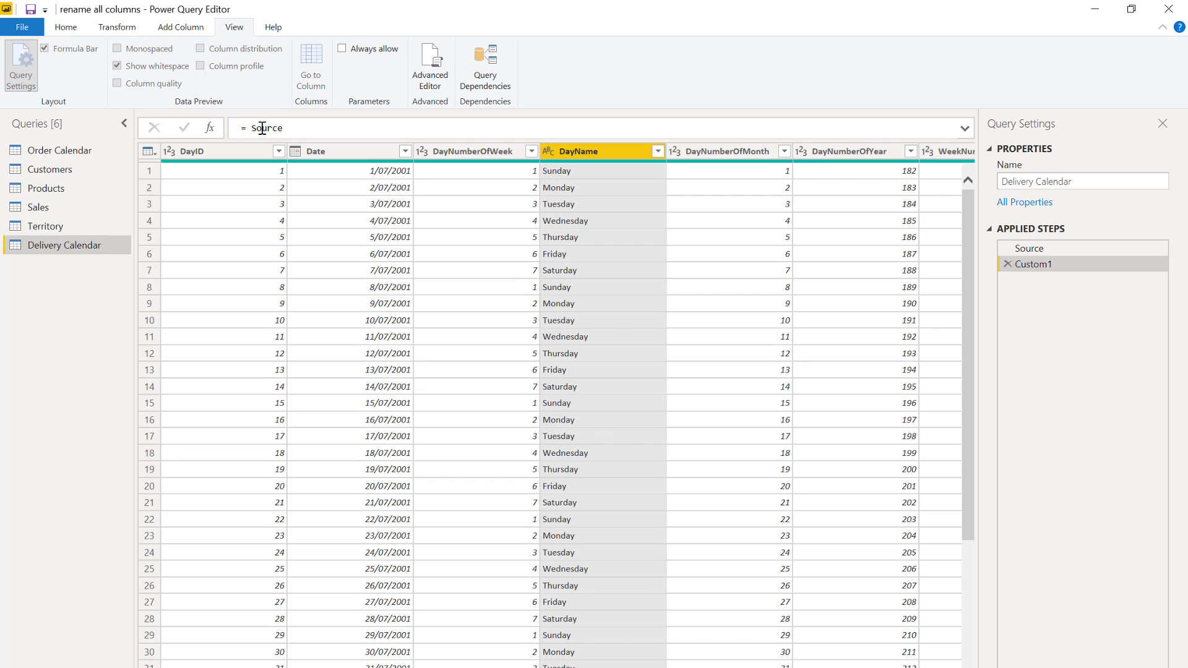
pyautogui.doubleClick(263, 128)
pyautogui.hotkey('ctrl', 'v')
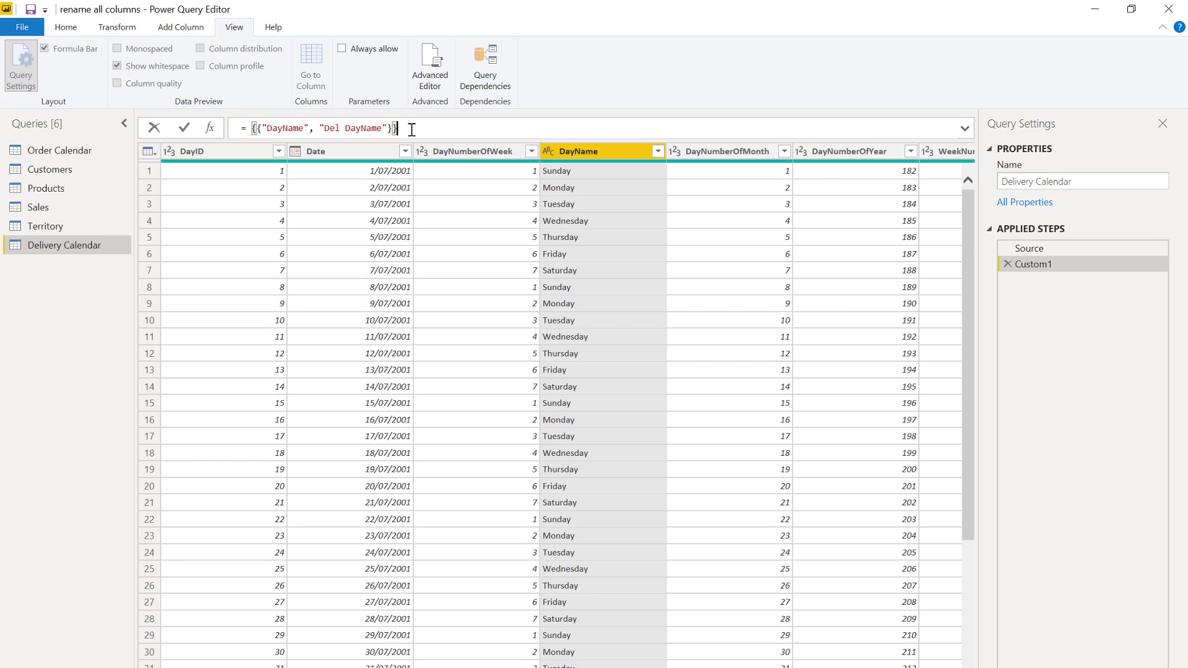
pyautogui.press('Return')
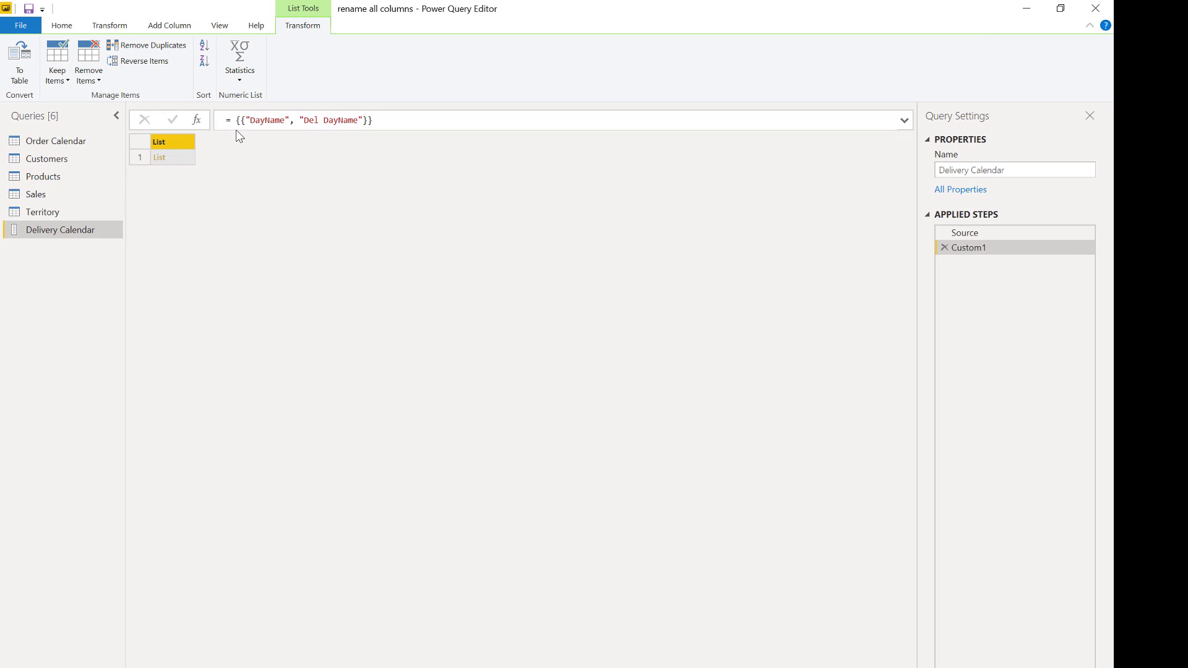
pyautogui.click(180, 159)
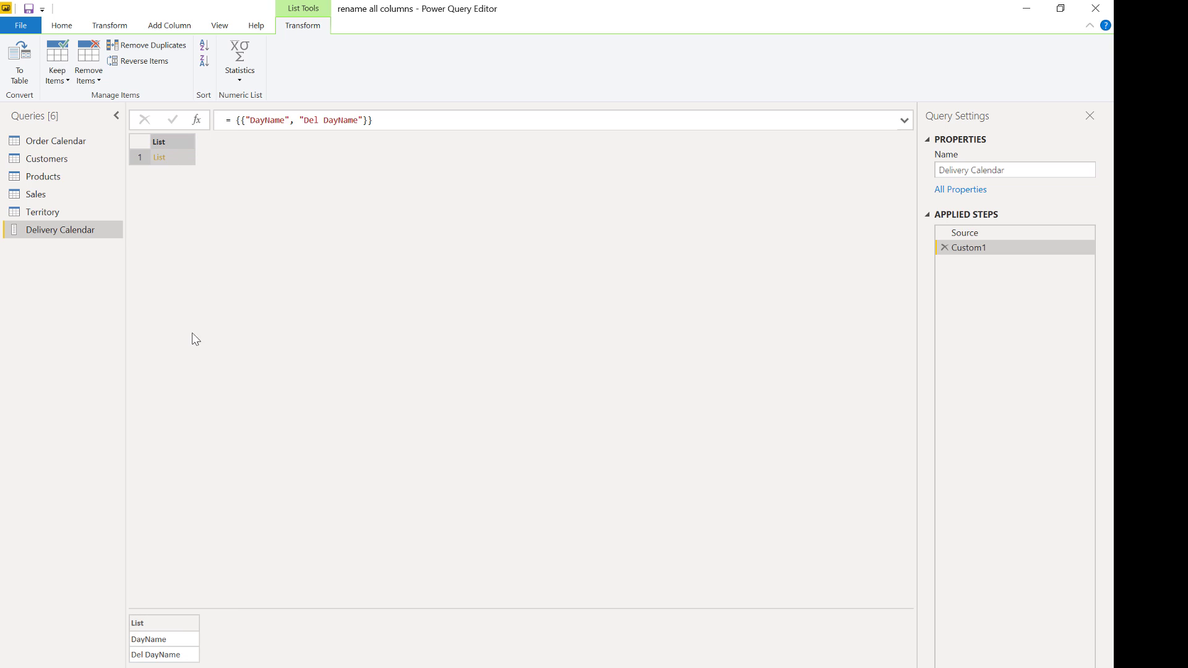
pyautogui.click(944, 248)
# - Rename the DayNumberOfMonth column to Del DayNumberOfMonth and the DayName column to Del DayName
pyautogui.doubleClick(670, 144)
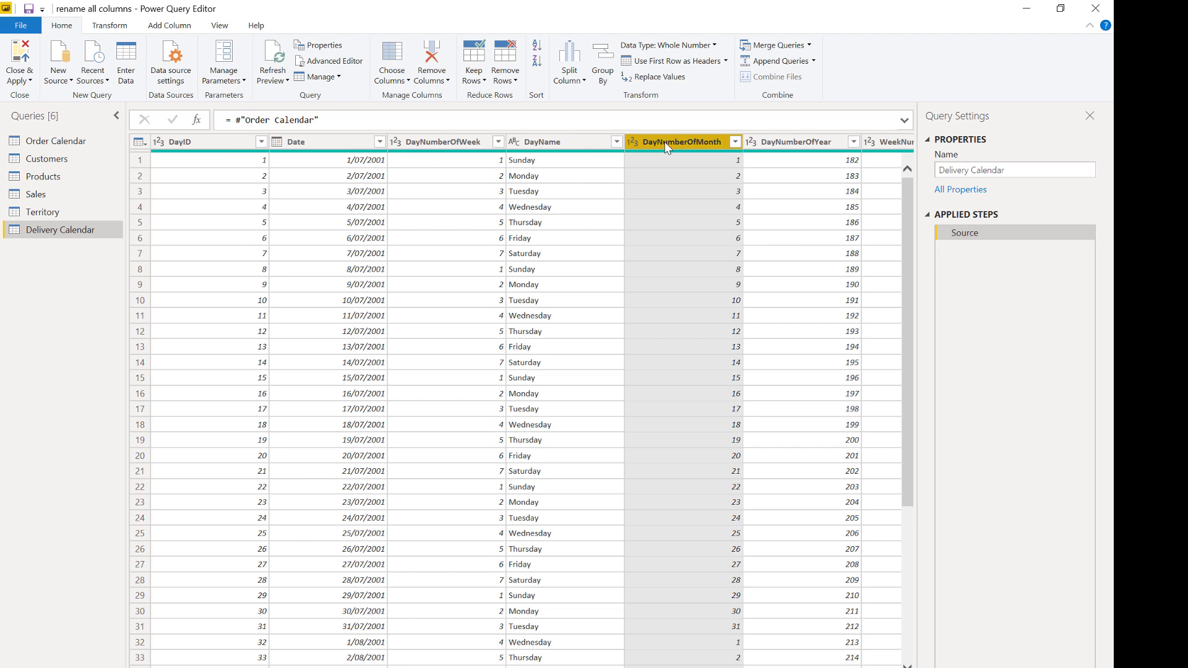
pyautogui.press('Escape')
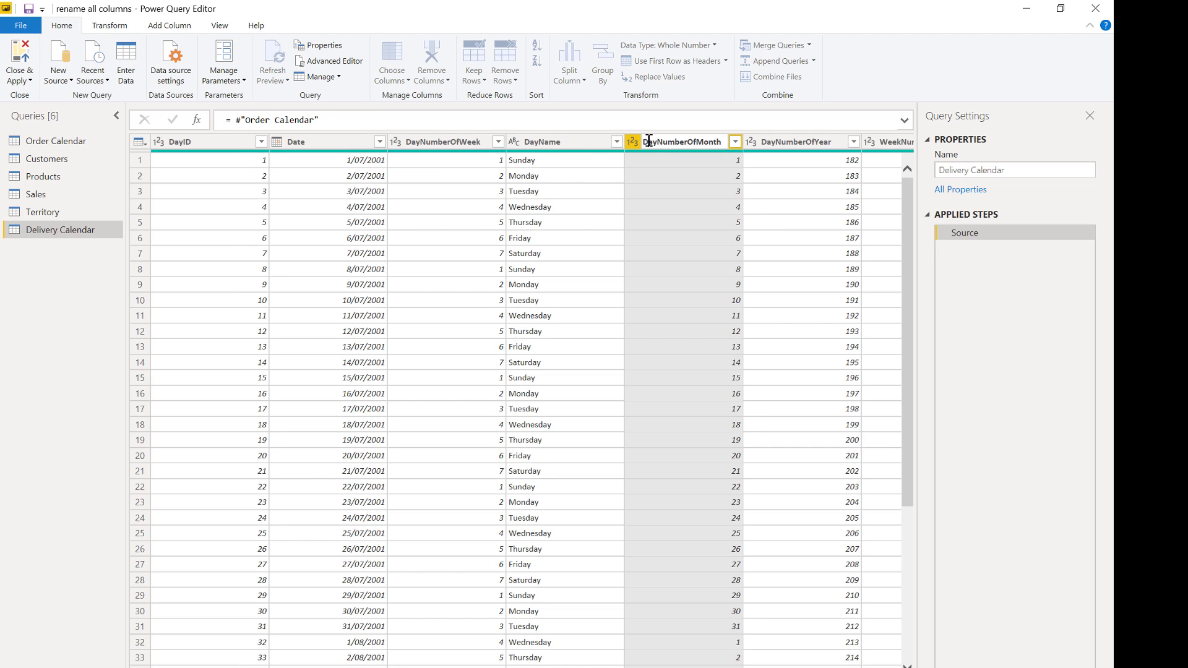
pyautogui.write('Del')
pyautogui.press('Return')
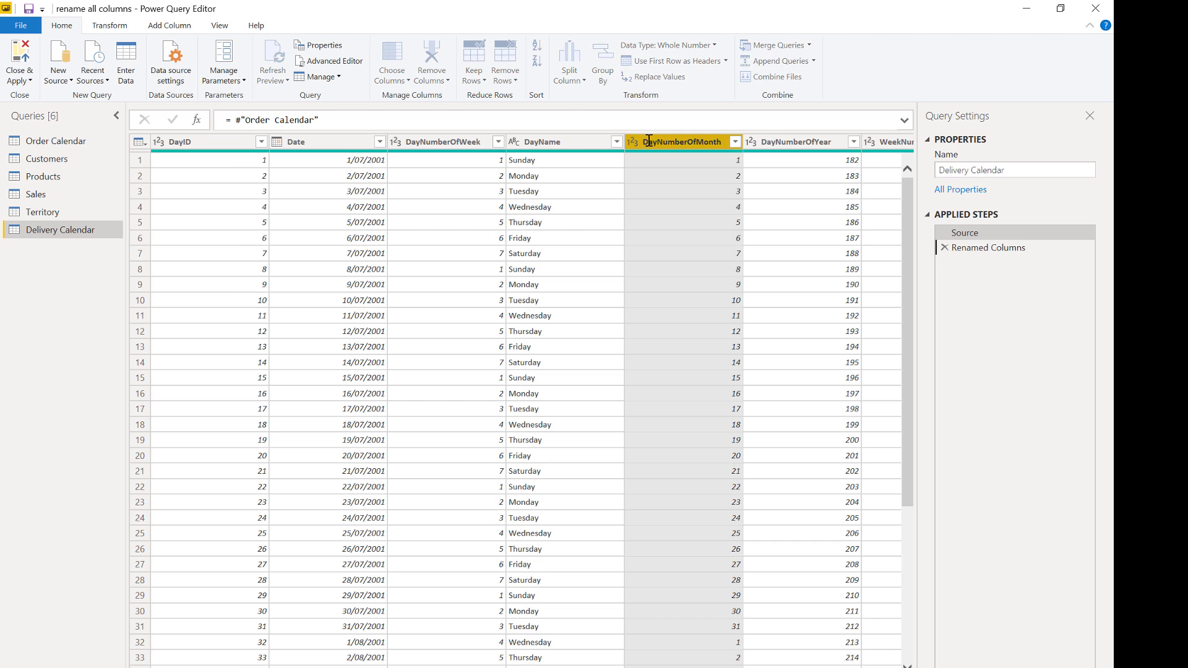
pyautogui.click(567, 142)
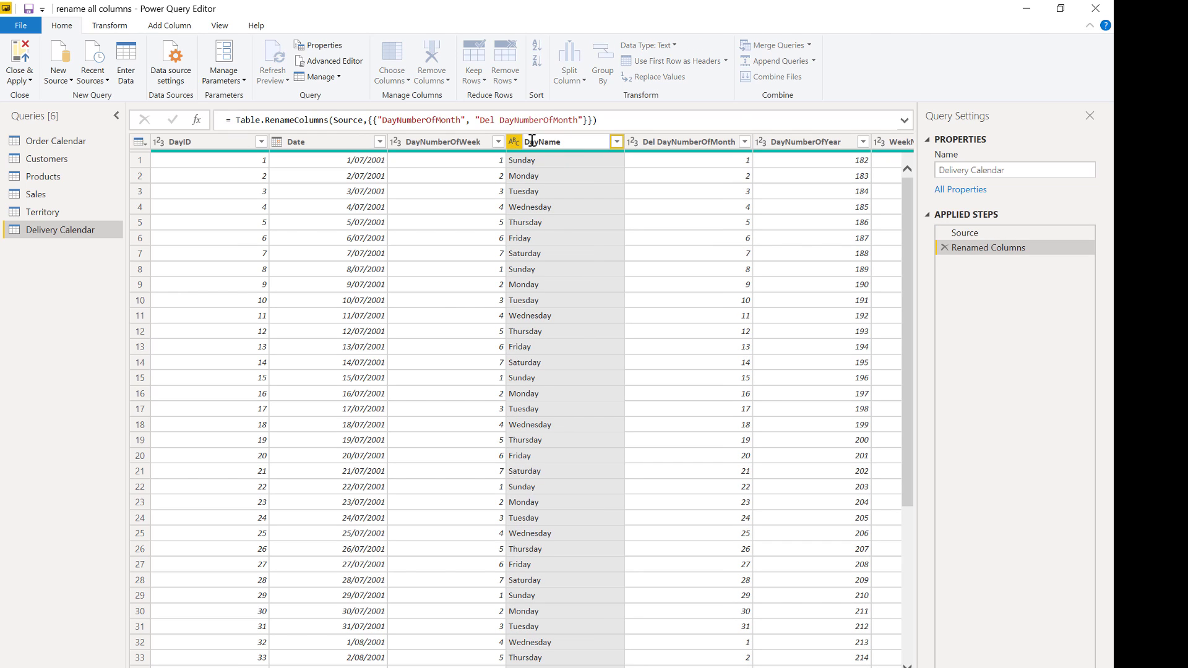
pyautogui.write('Del')
pyautogui.press('Return')
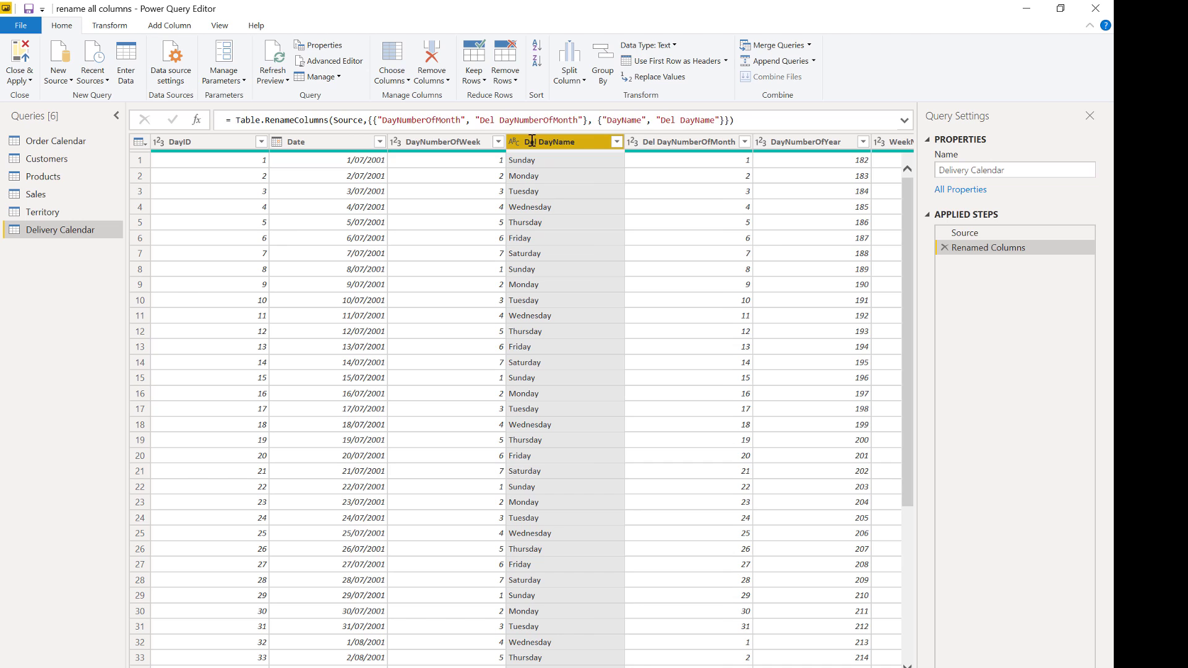
# - Reduce the Renamed Columns formula to its list {{"DayNumberOfMonth", "Del DayNumberOfMonth"}, {"DayName", "Del DayName"}}
pyautogui.click(475, 120)
pyautogui.click(369, 119)
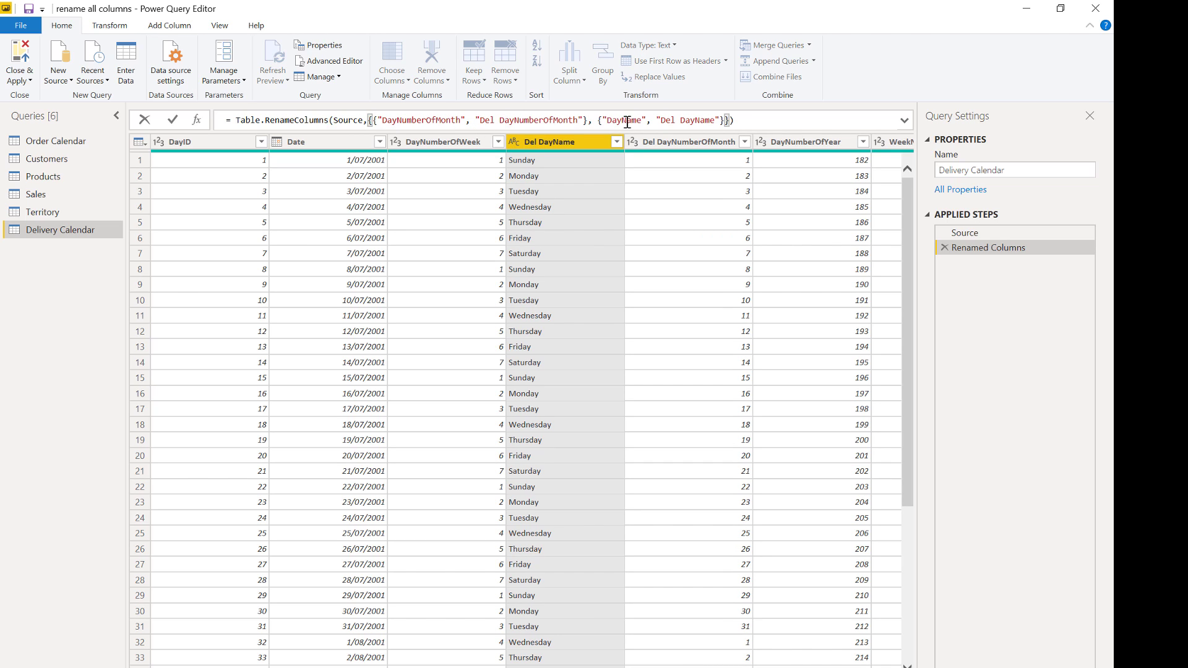
pyautogui.keyDown('shift'); pyautogui.click(729, 119); pyautogui.keyUp('shift')
pyautogui.hotkey('ctrl', 'c')
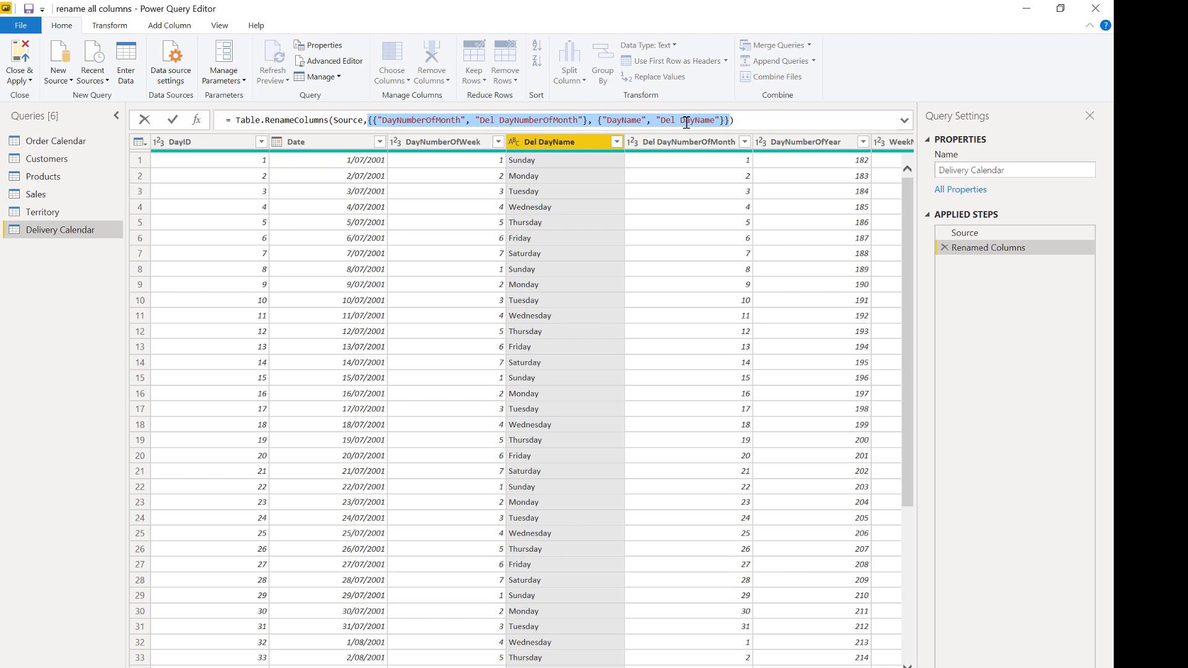
pyautogui.click(746, 119)
pyautogui.hotkey('ctrl', 'a')
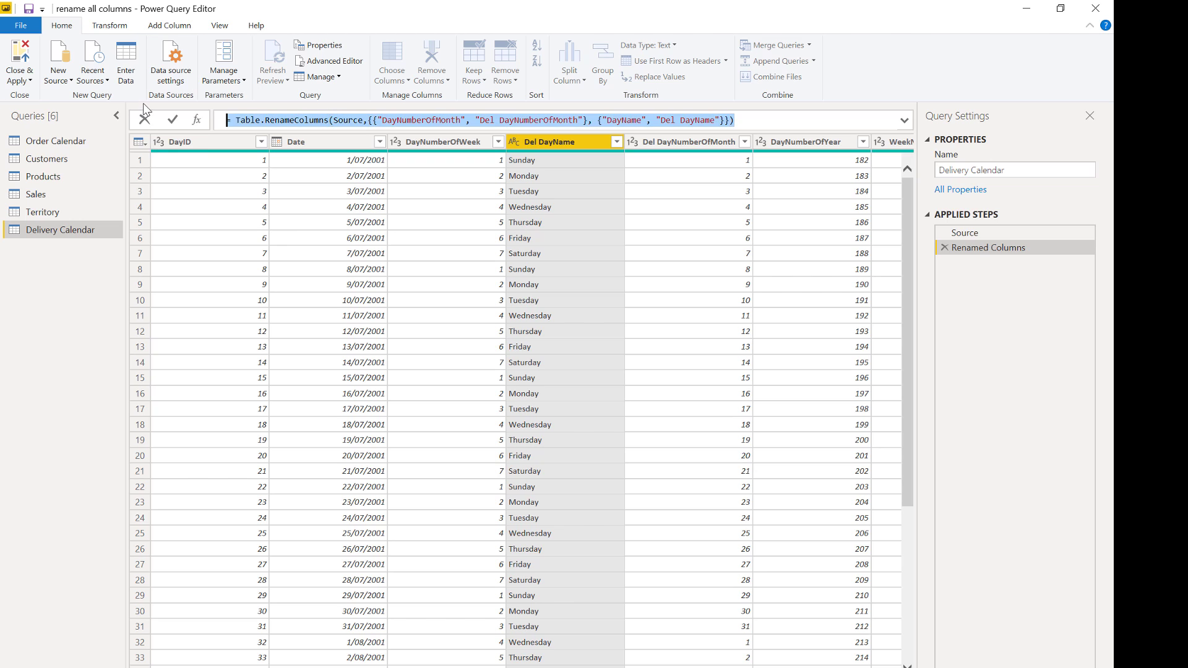
pyautogui.write('=')
pyautogui.hotkey('ctrl', 'v')
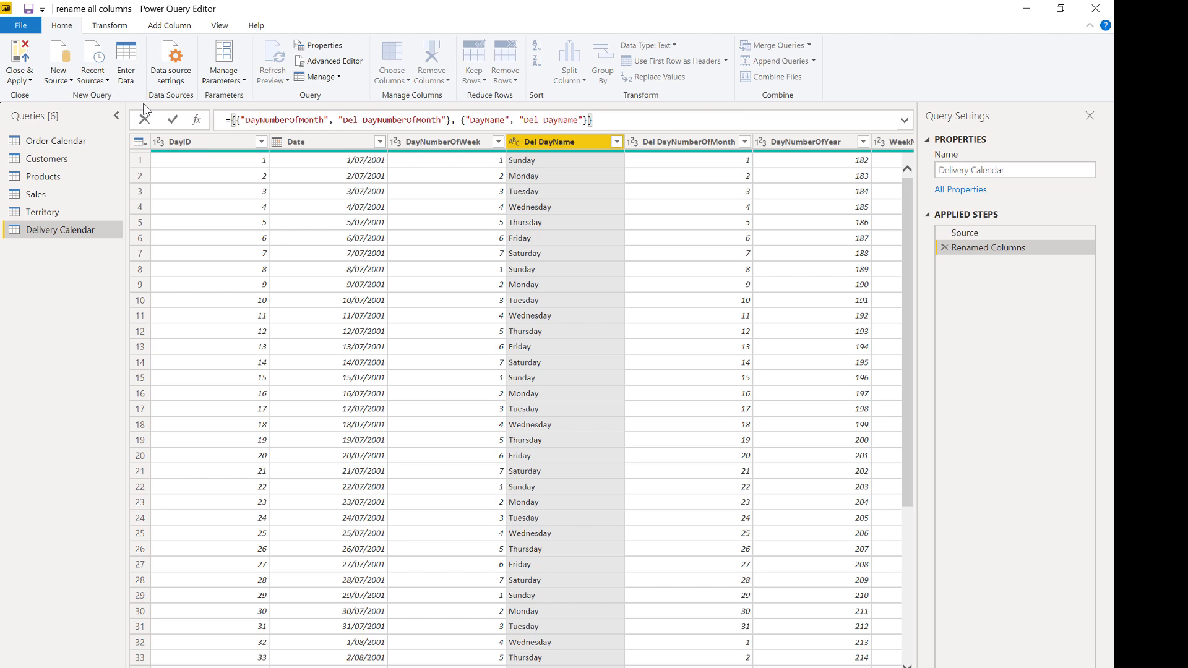
pyautogui.press('Return')
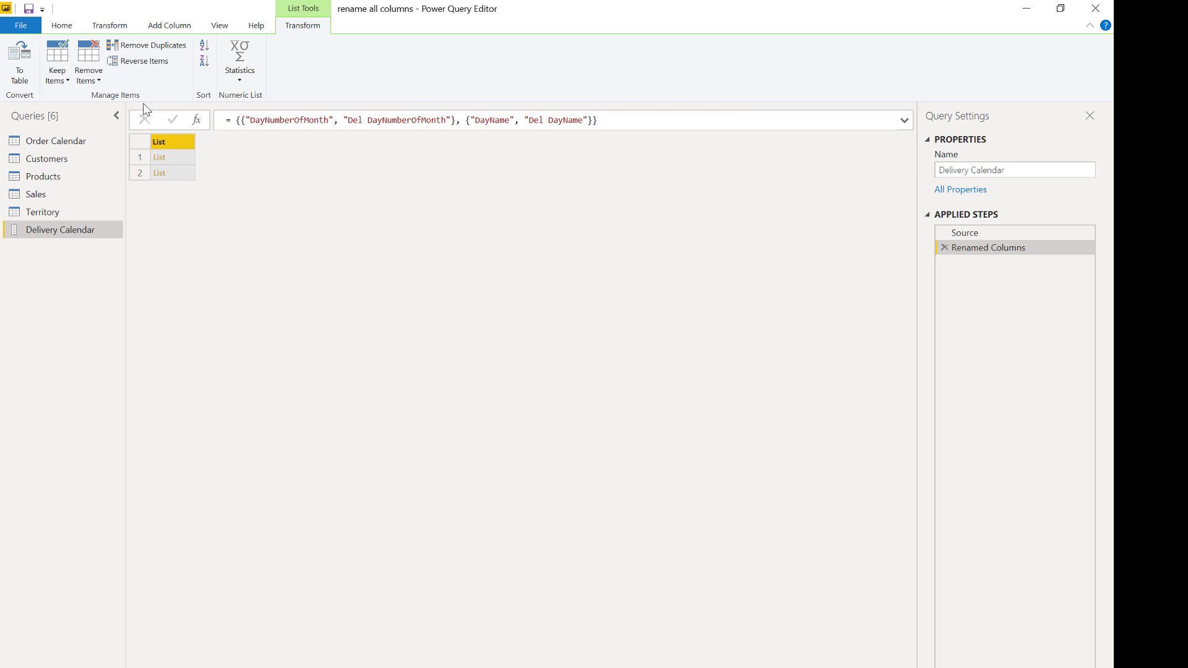
# - Preview the old and new column names in each of the two nested lists, and delete the Renamed Columns step
pyautogui.click(185, 154)
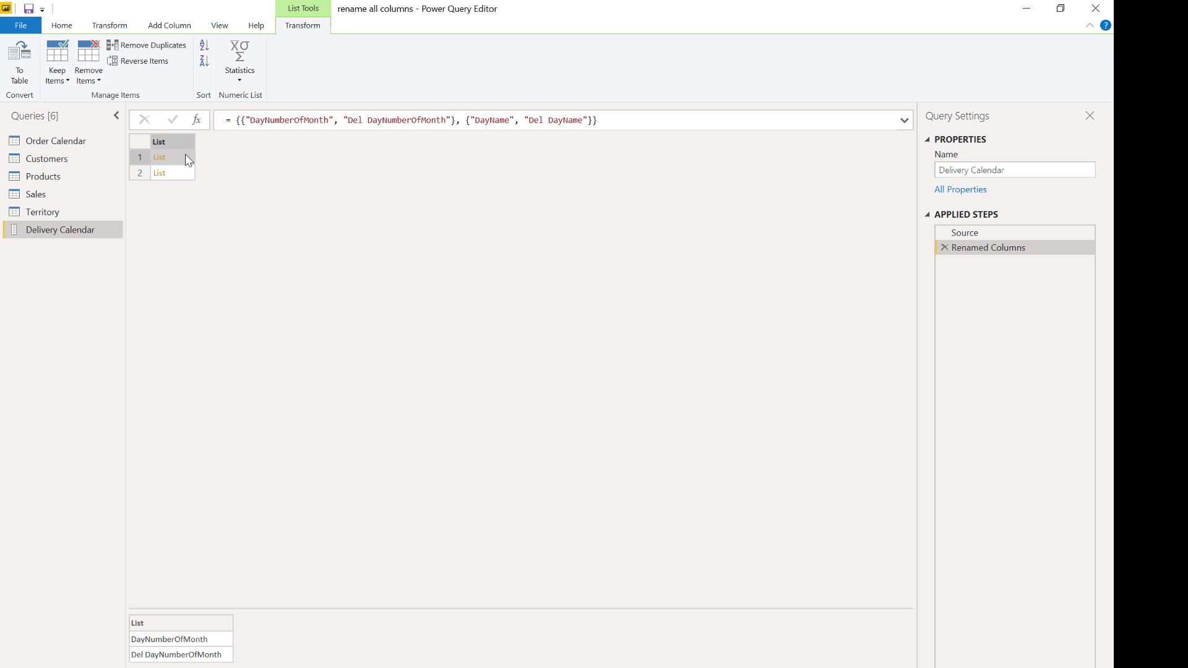
pyautogui.click(186, 173)
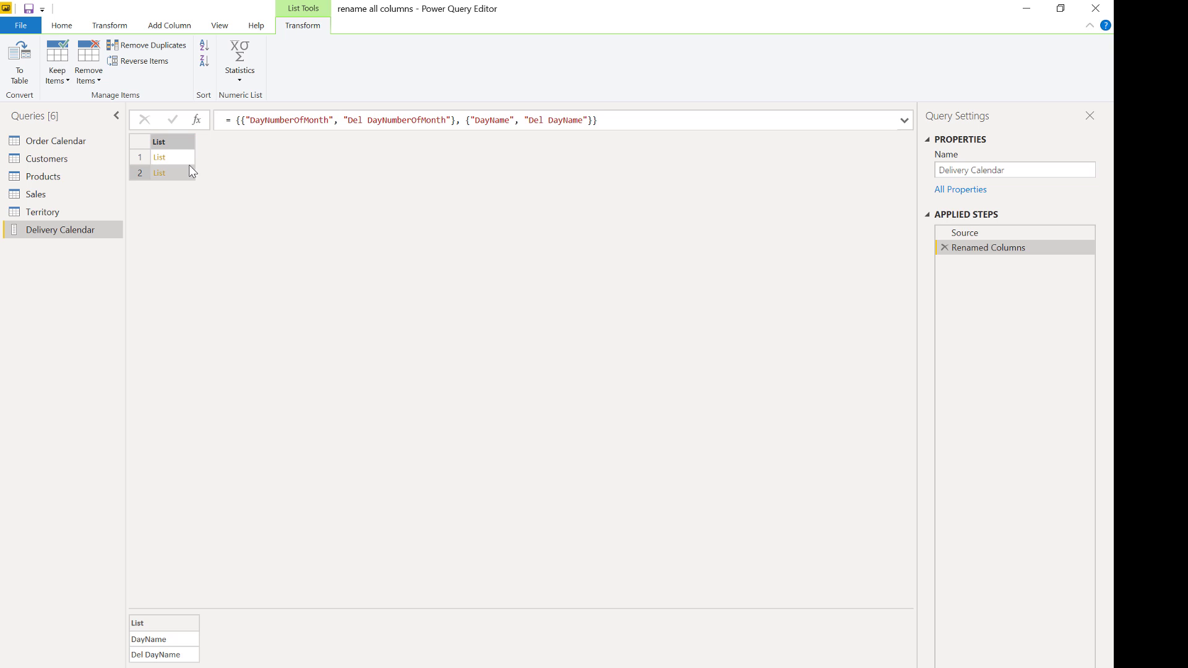
pyautogui.click(185, 156)
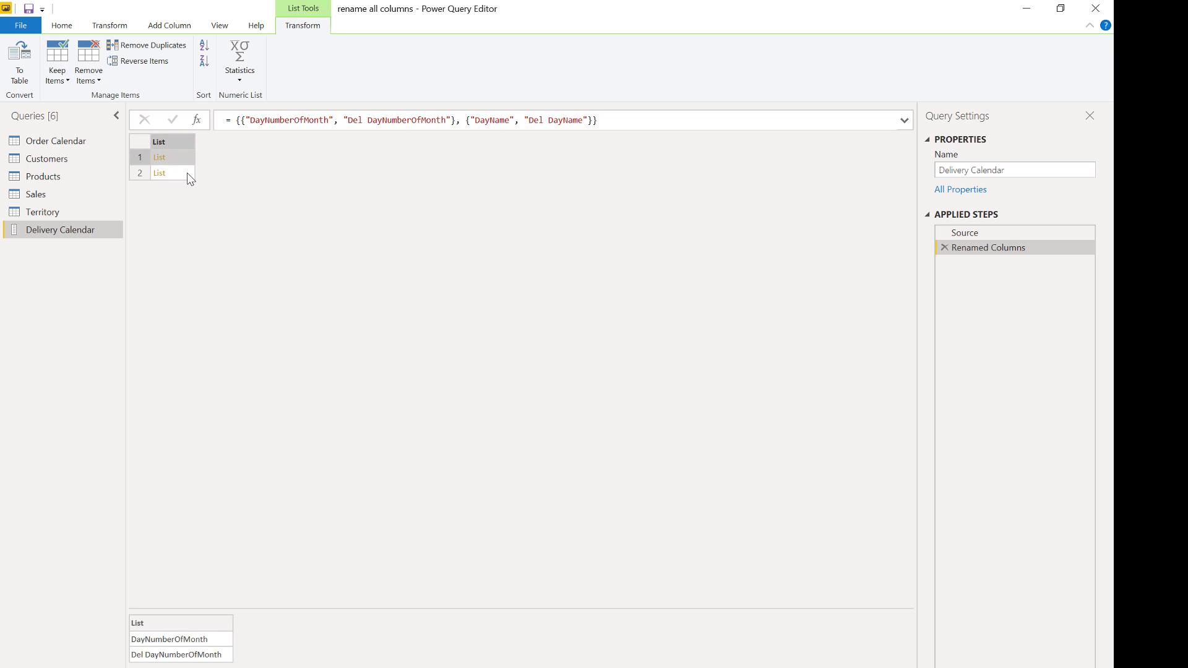
pyautogui.click(186, 175)
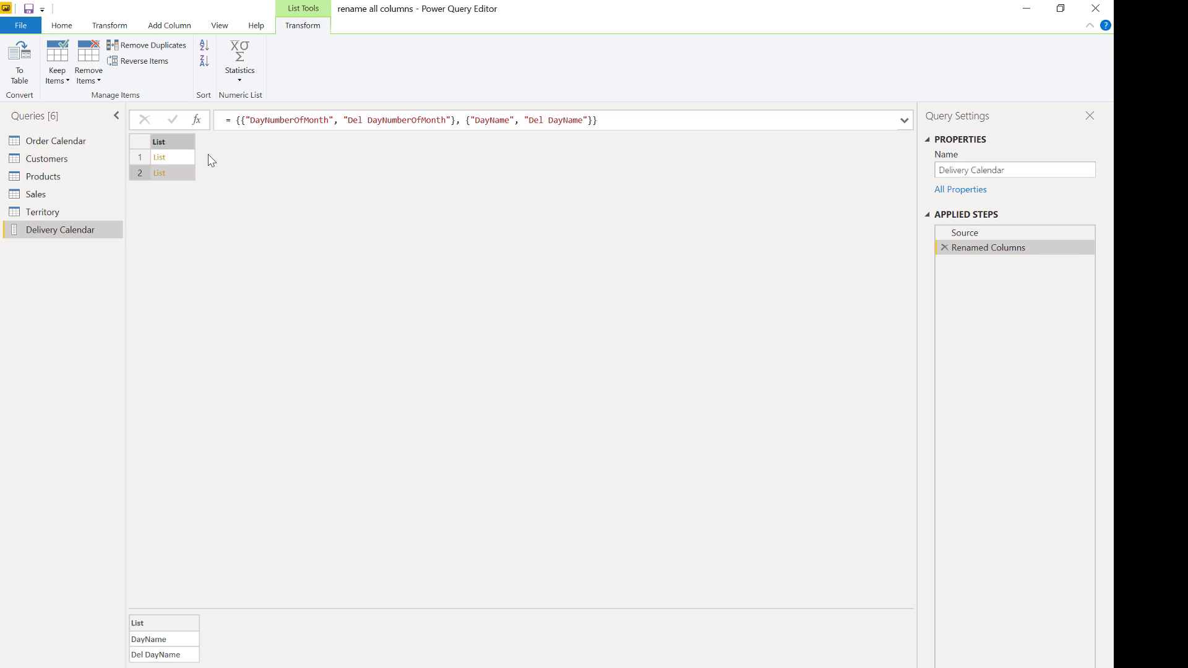
pyautogui.click(181, 160)
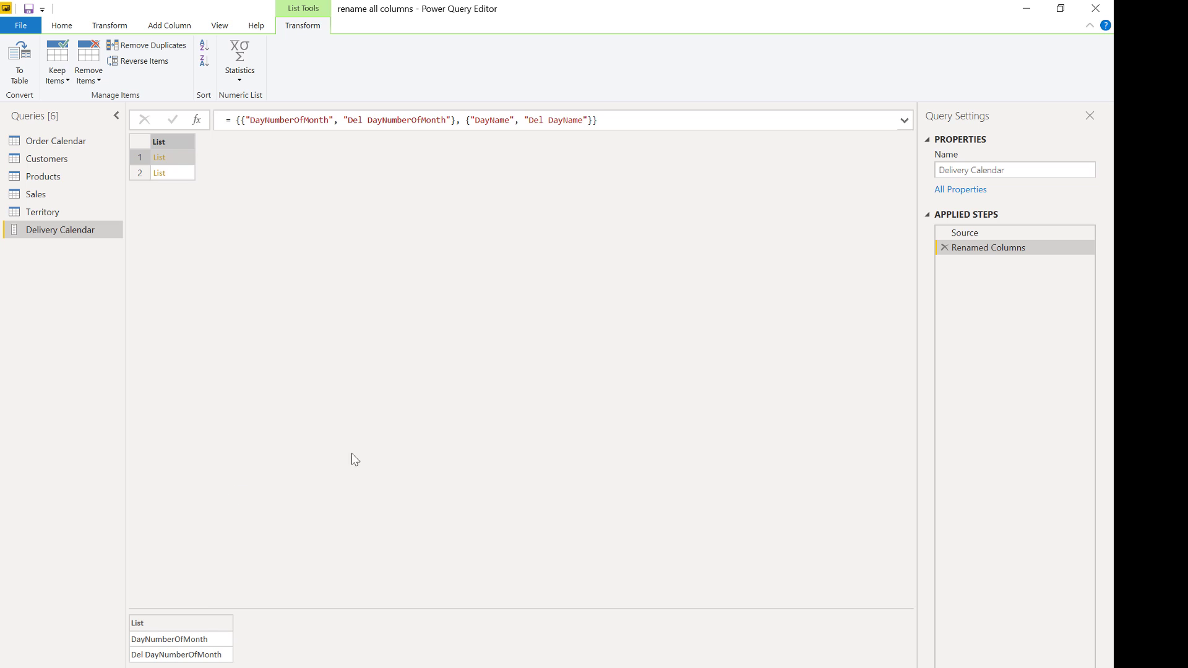
pyautogui.click(944, 247)
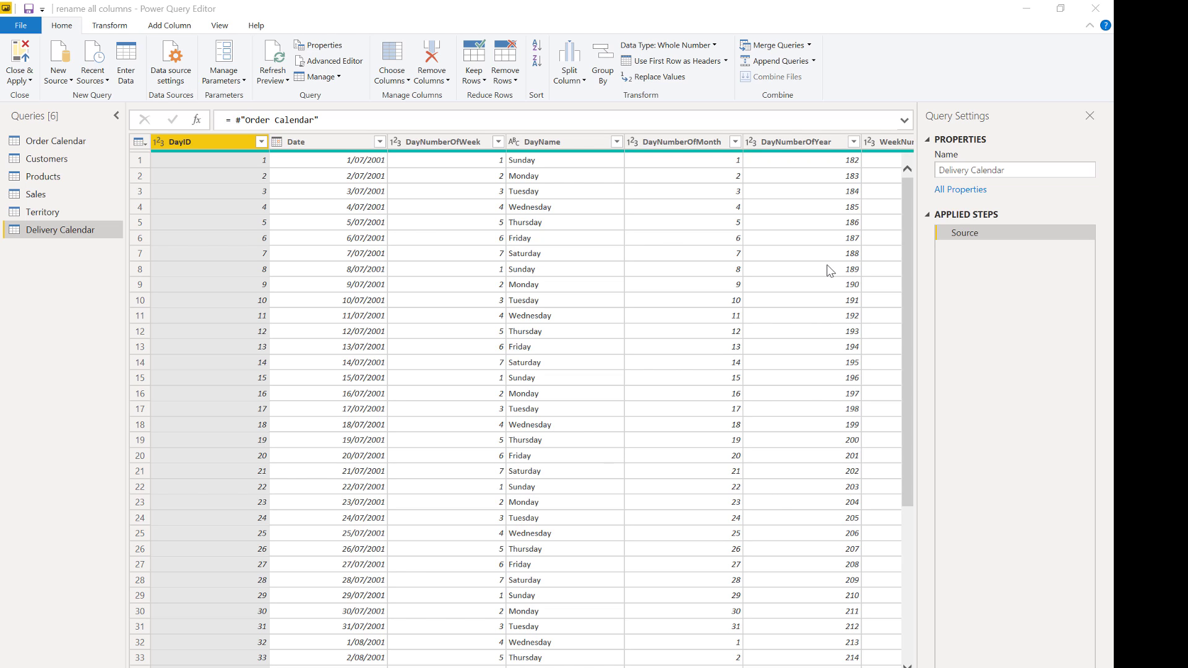
# - Add a custom step to the Delivery Calendar query that lists its column names with = Table.ColumnNames(Source)
pyautogui.click(197, 124)
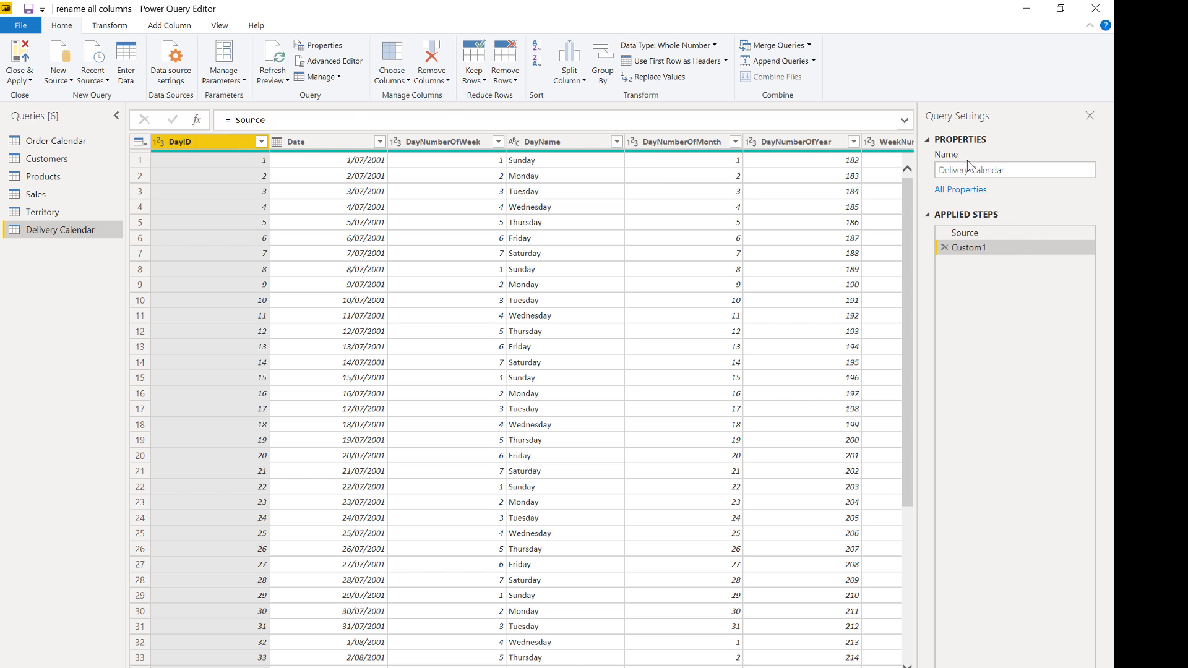
pyautogui.doubleClick(239, 120)
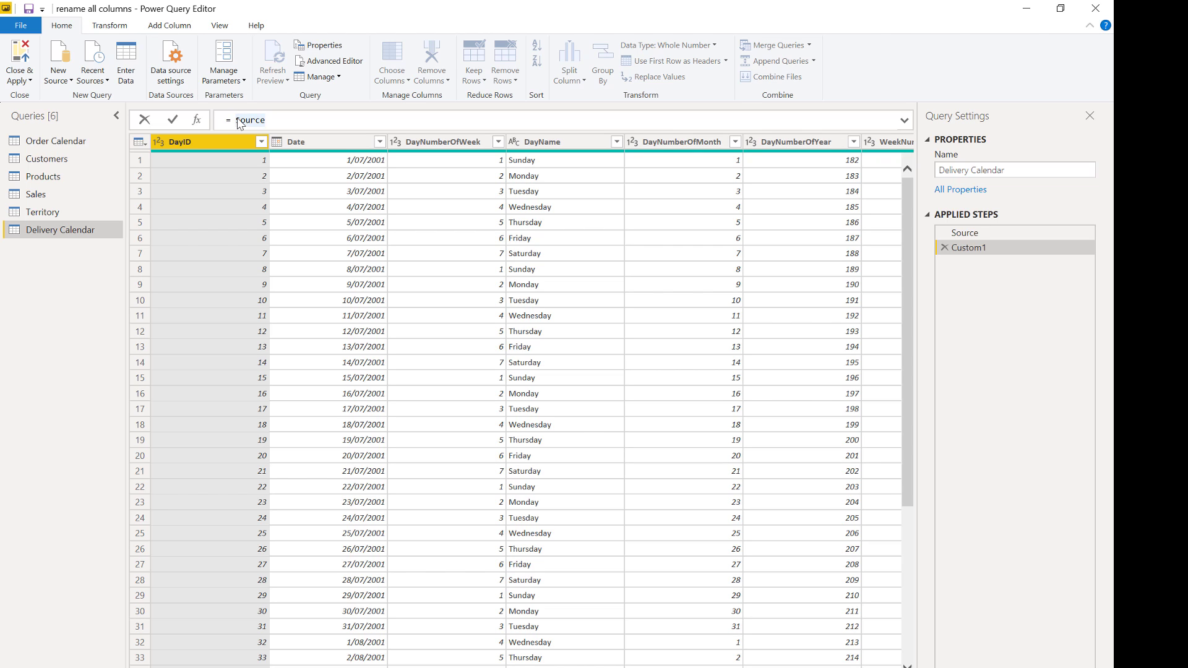
pyautogui.write('Table.Columnna')
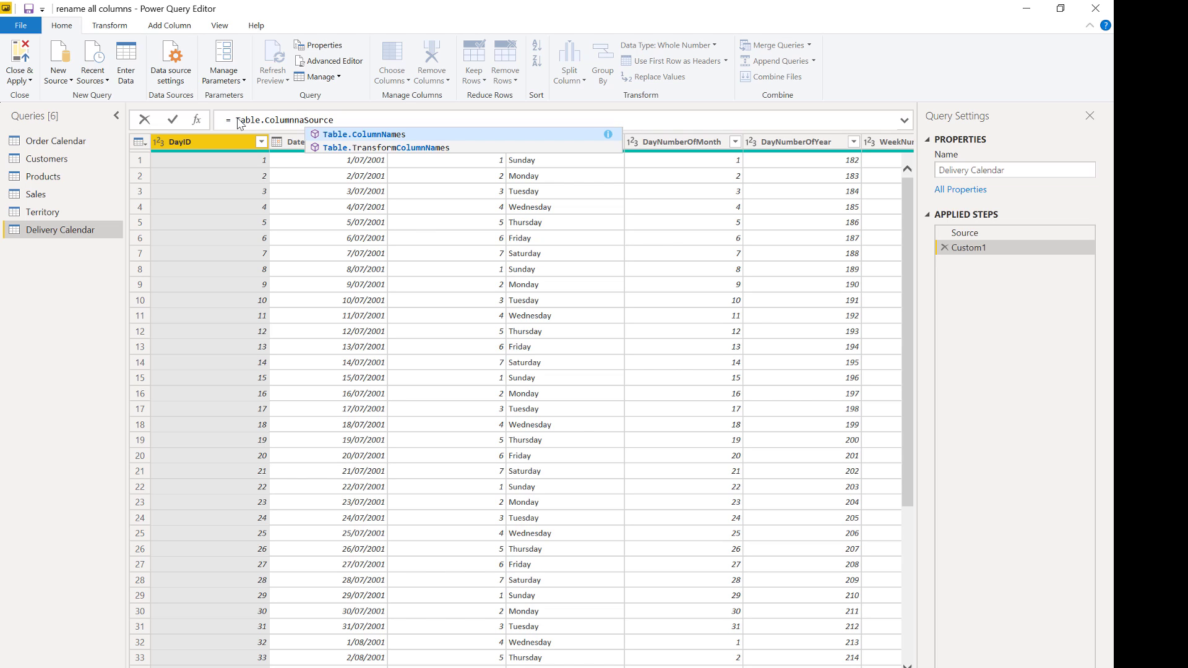
pyautogui.press('Tab')
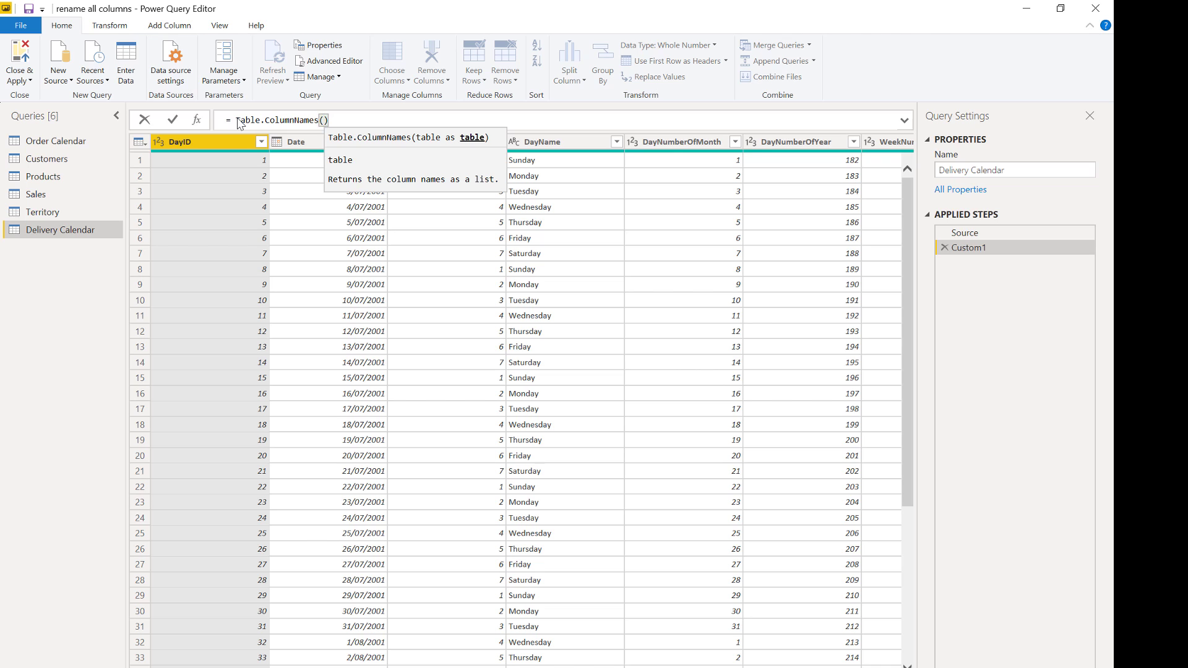
pyautogui.write('Sou')
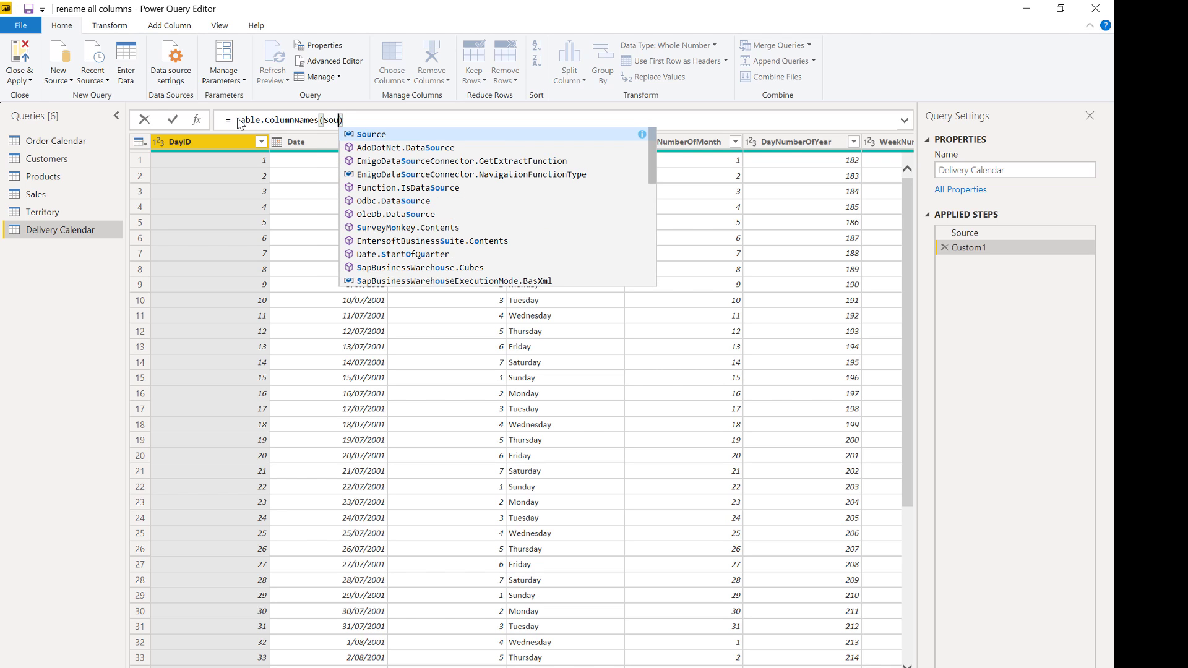
pyautogui.press('Tab')
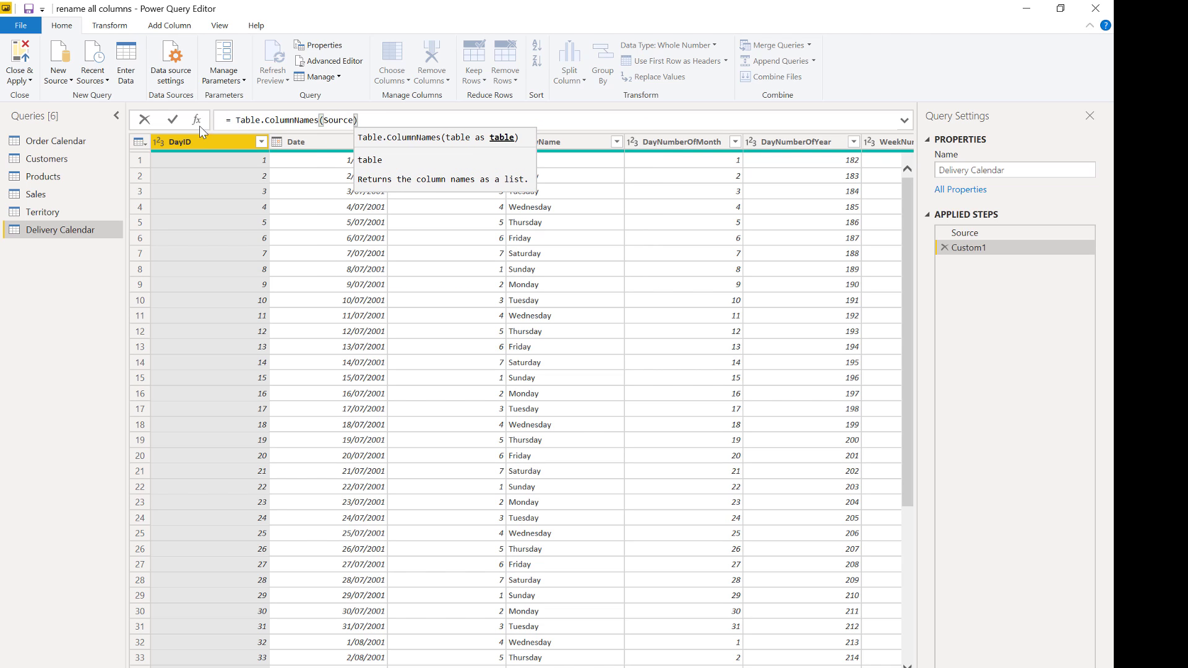
pyautogui.click(378, 120)
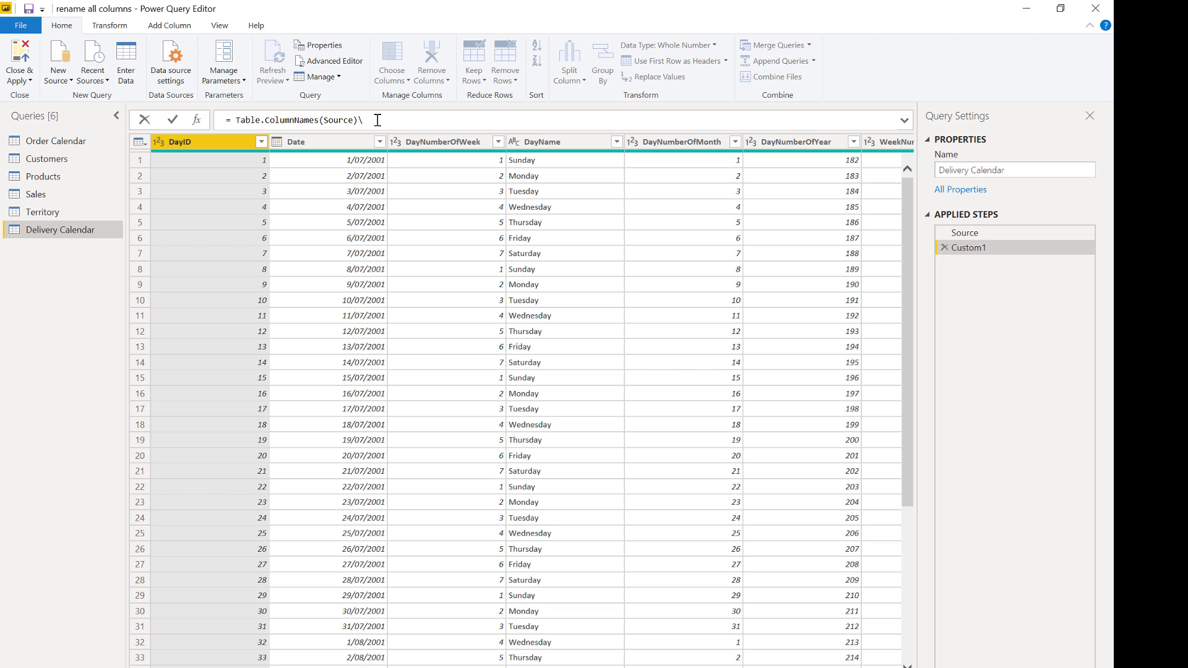
pyautogui.press('Return')
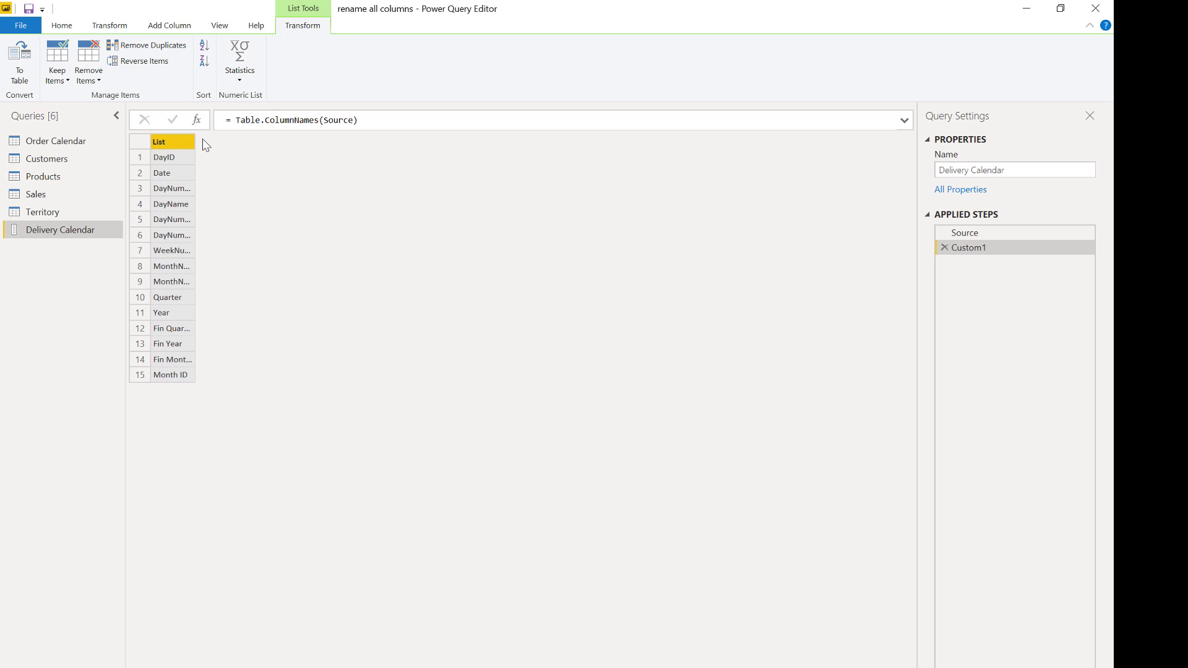
# - Convert the list of column names to a table with delimiter None and extra columns shown as errors
pyautogui.click(175, 141)
pyautogui.click(21, 62)
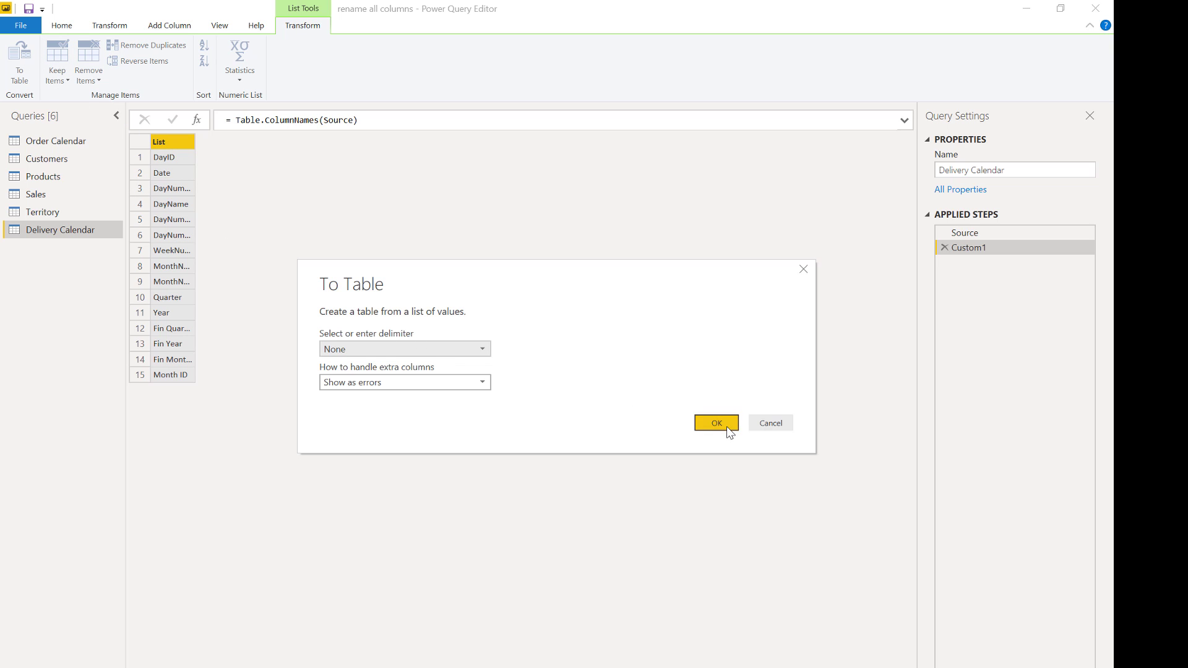
pyautogui.click(726, 424)
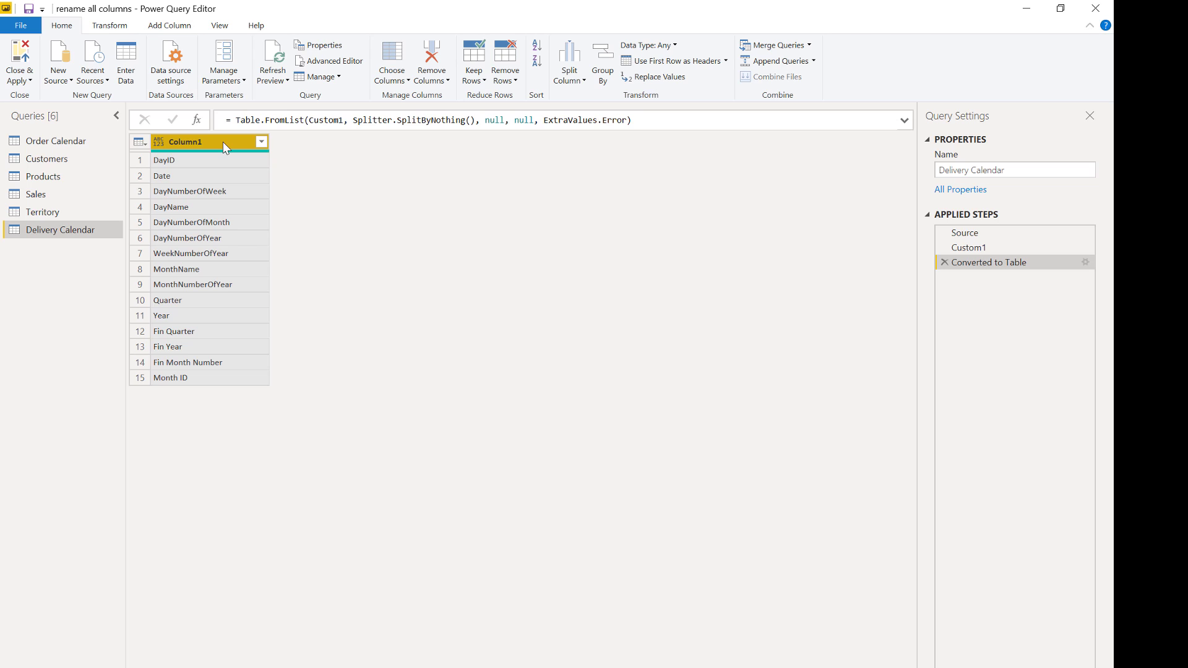
# - Add a custom column named Custom with the formula "Del " & [Column1]
pyautogui.click(175, 26)
pyautogui.click(74, 62)
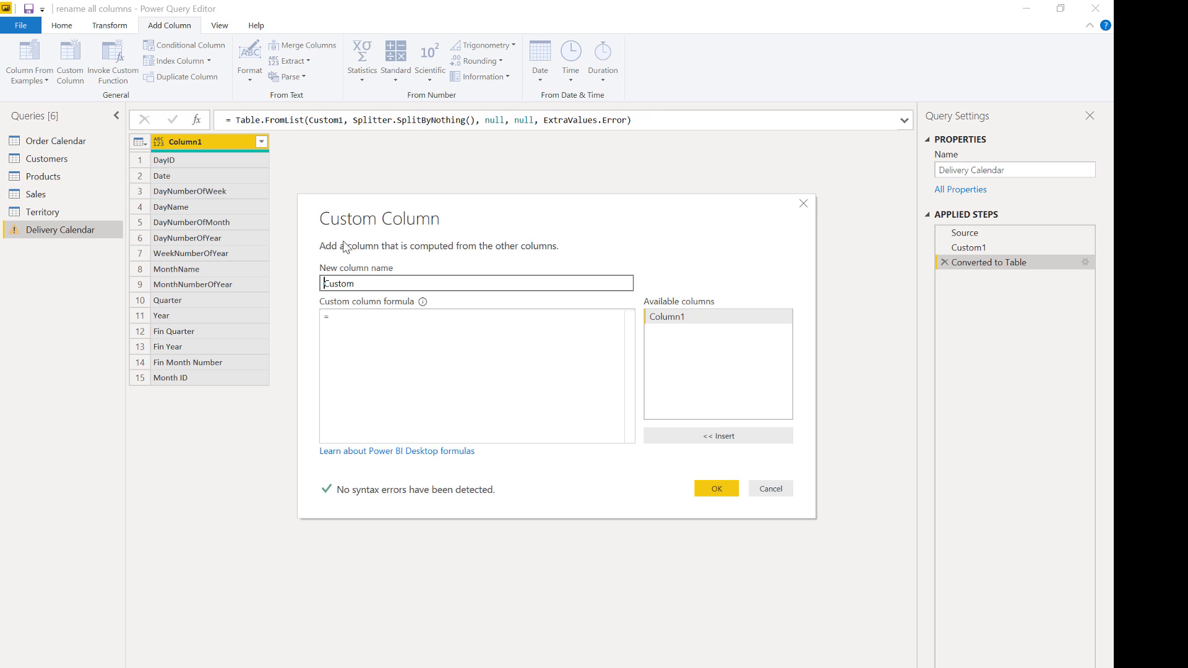
pyautogui.click(364, 319)
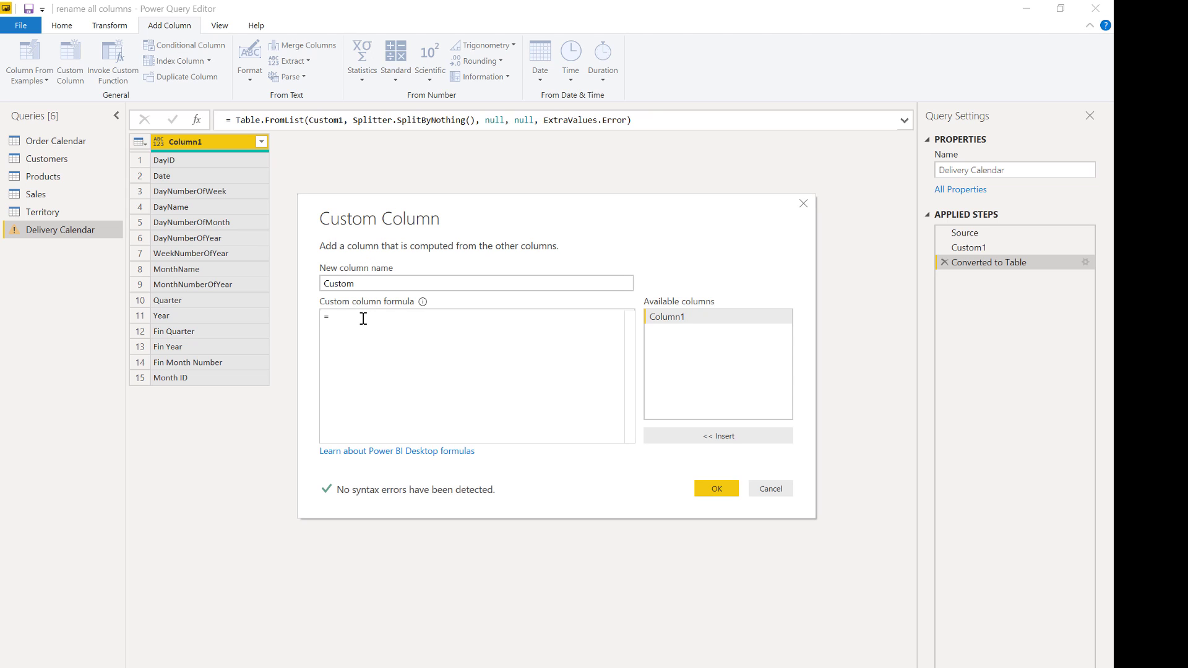
pyautogui.write('"Del " &')
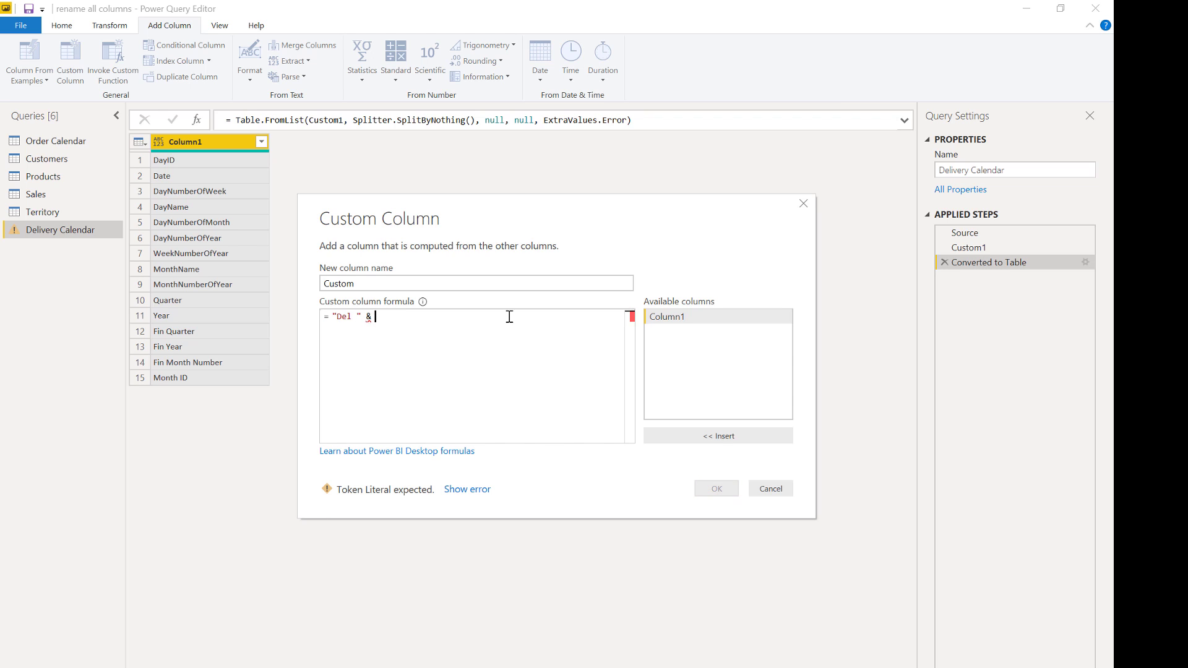
pyautogui.doubleClick(685, 318)
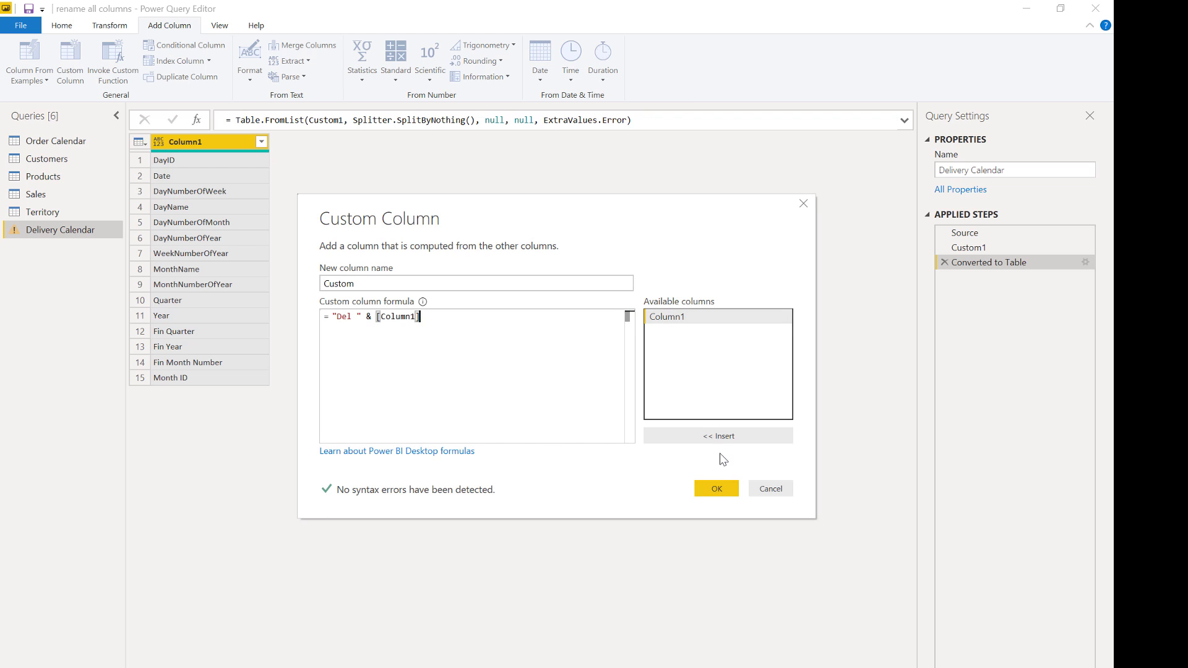
pyautogui.click(717, 489)
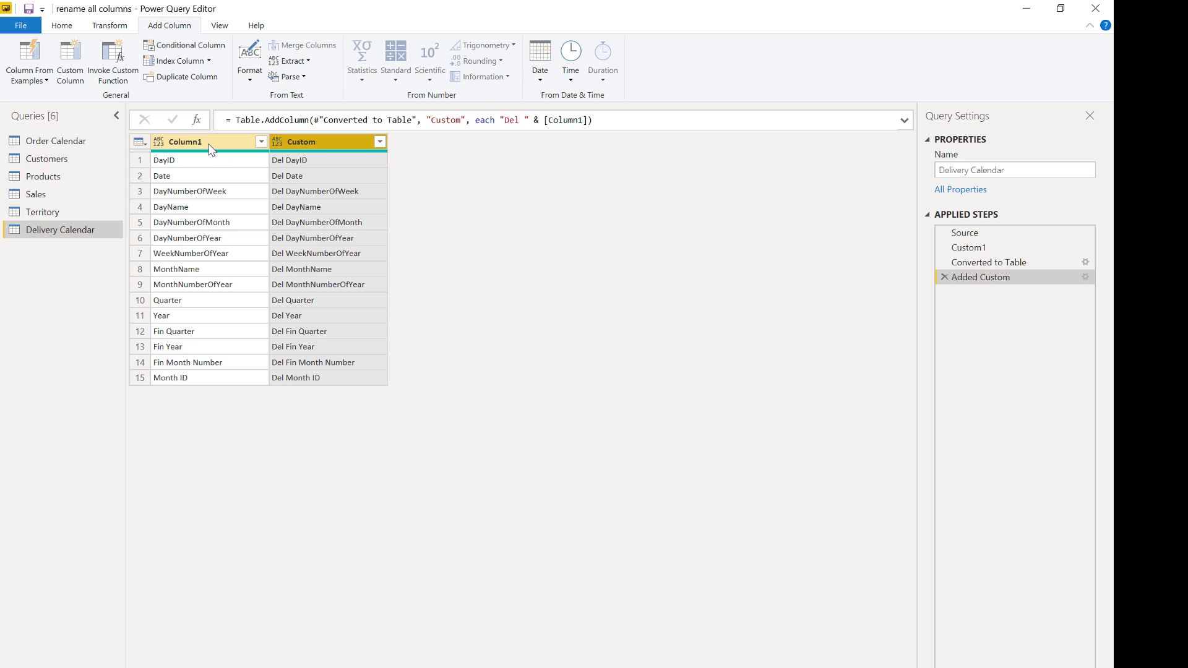
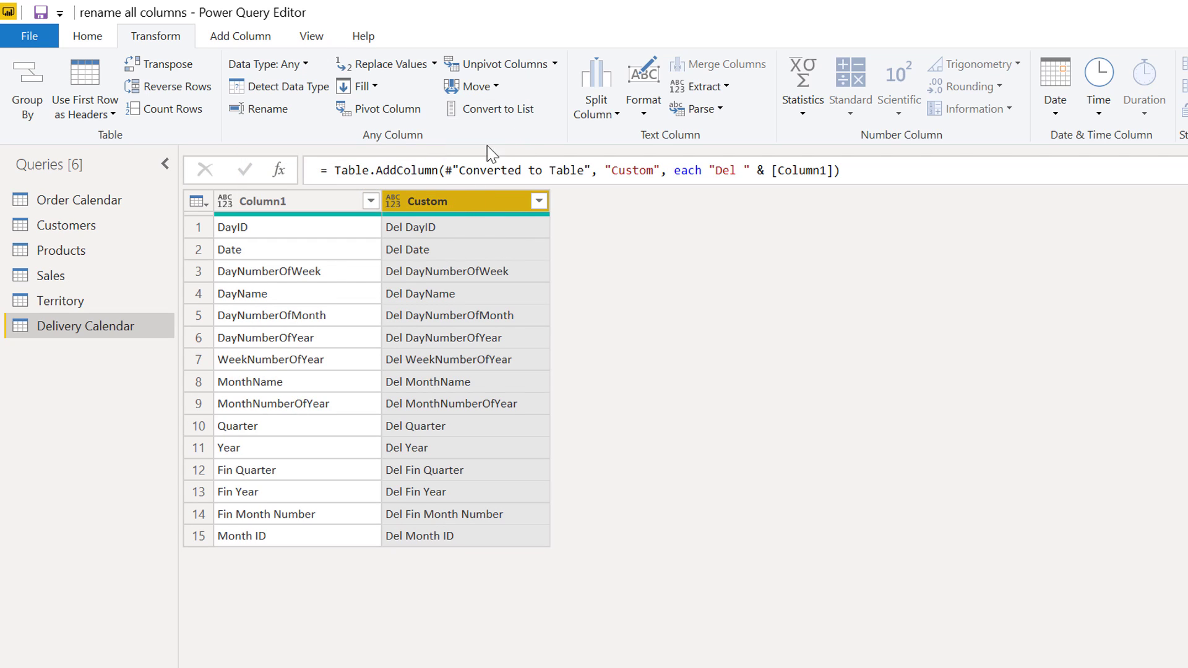
# - Try converting the Custom column to a list, undo it, and check whether Column1 and Custom can be converted together
pyautogui.click(492, 112)
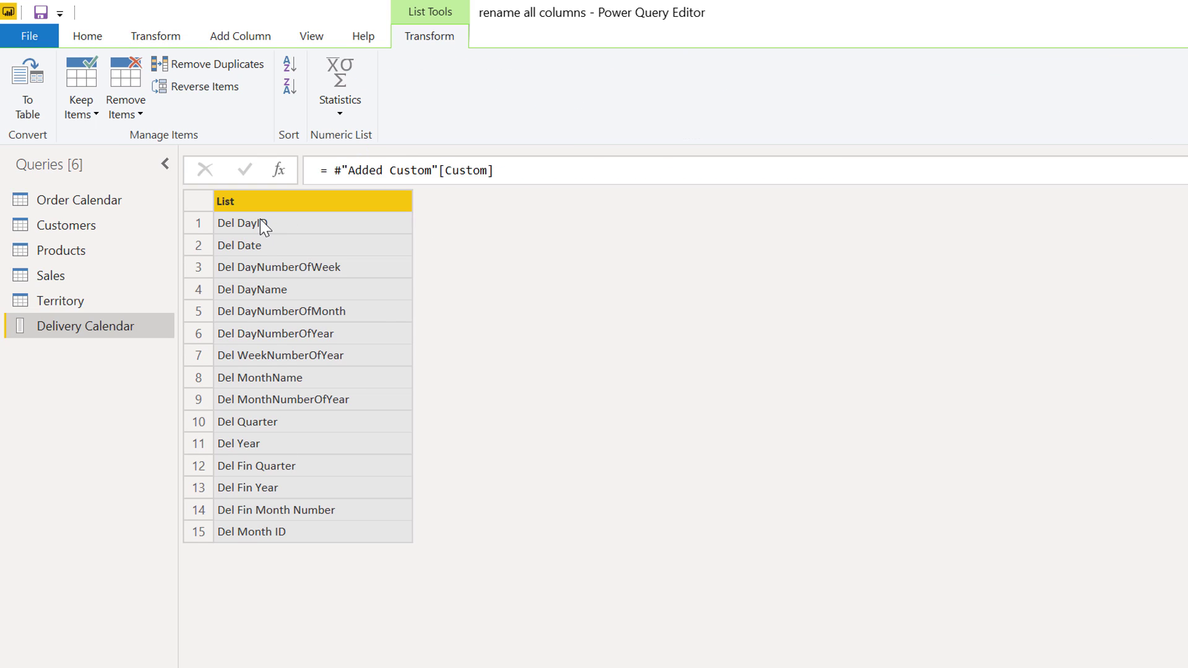
pyautogui.hotkey('ctrl', 'z')
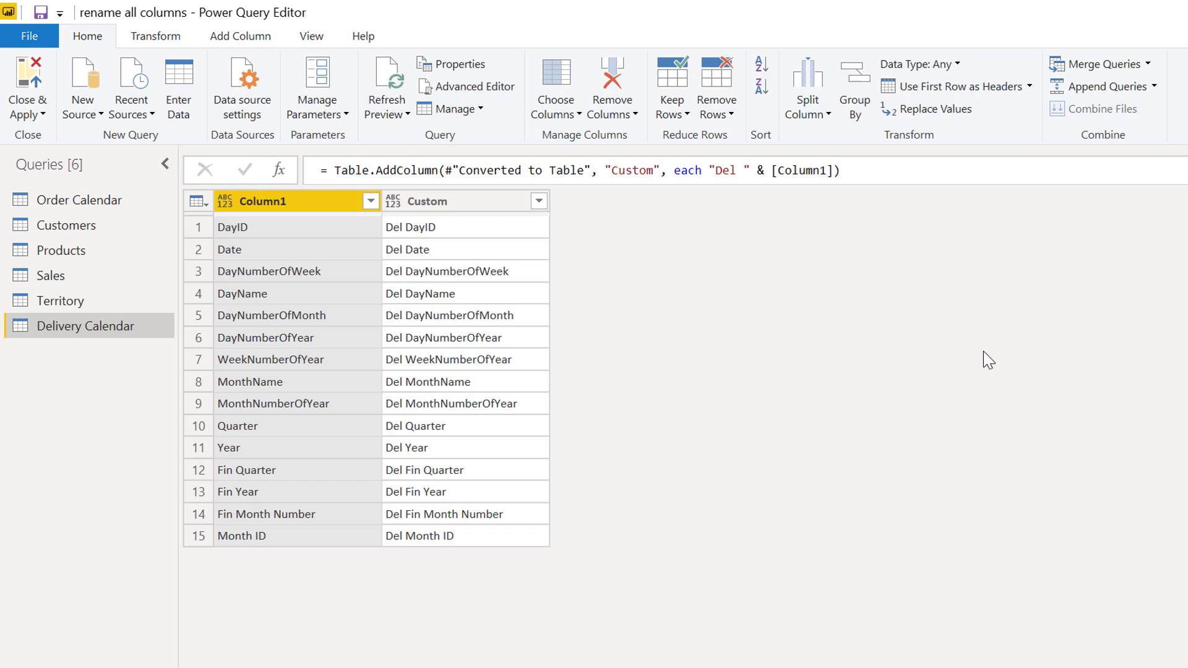
pyautogui.keyDown('ctrl'); pyautogui.click(459, 200); pyautogui.keyUp('ctrl')
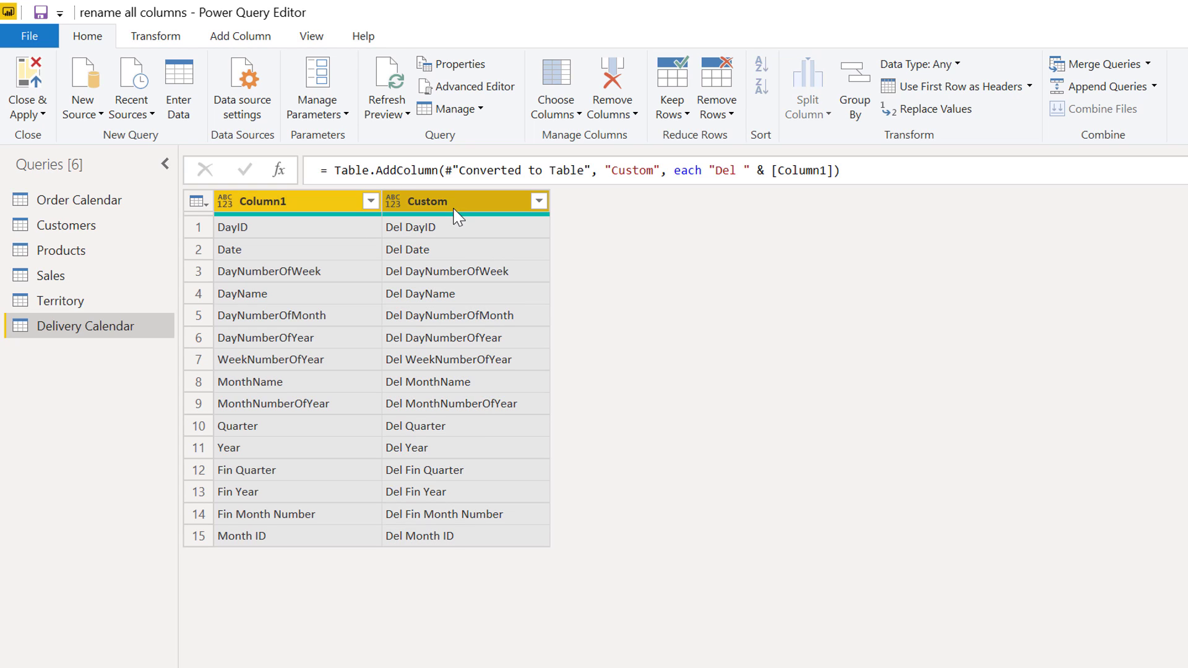
pyautogui.click(171, 35)
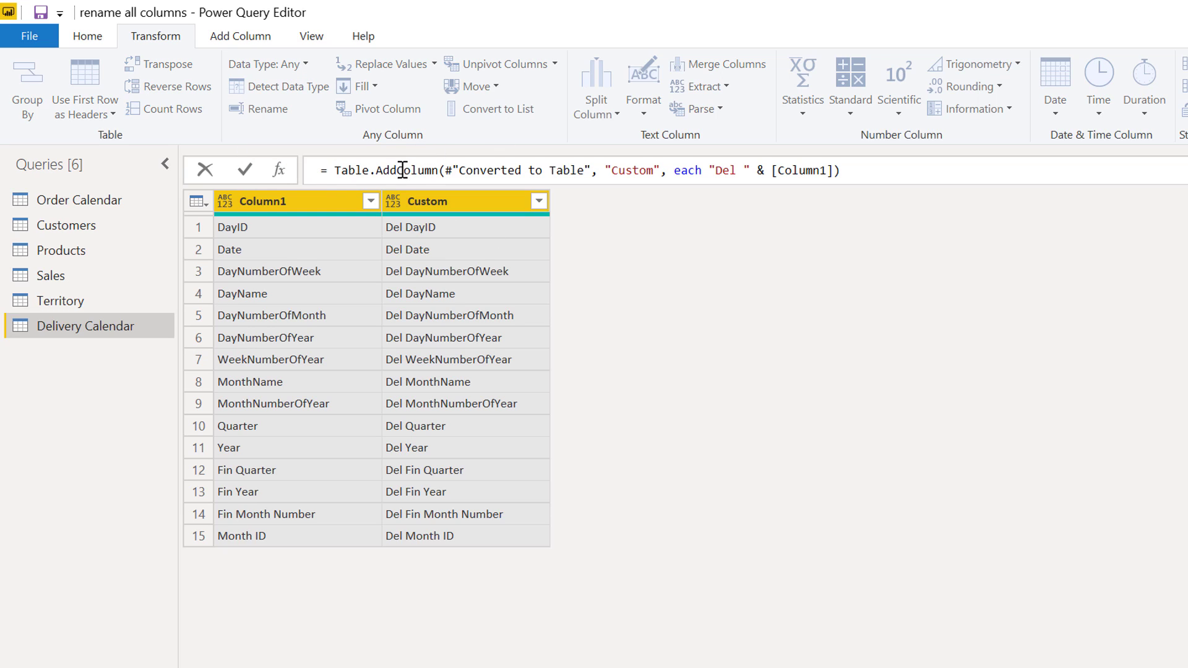
pyautogui.click(336, 170)
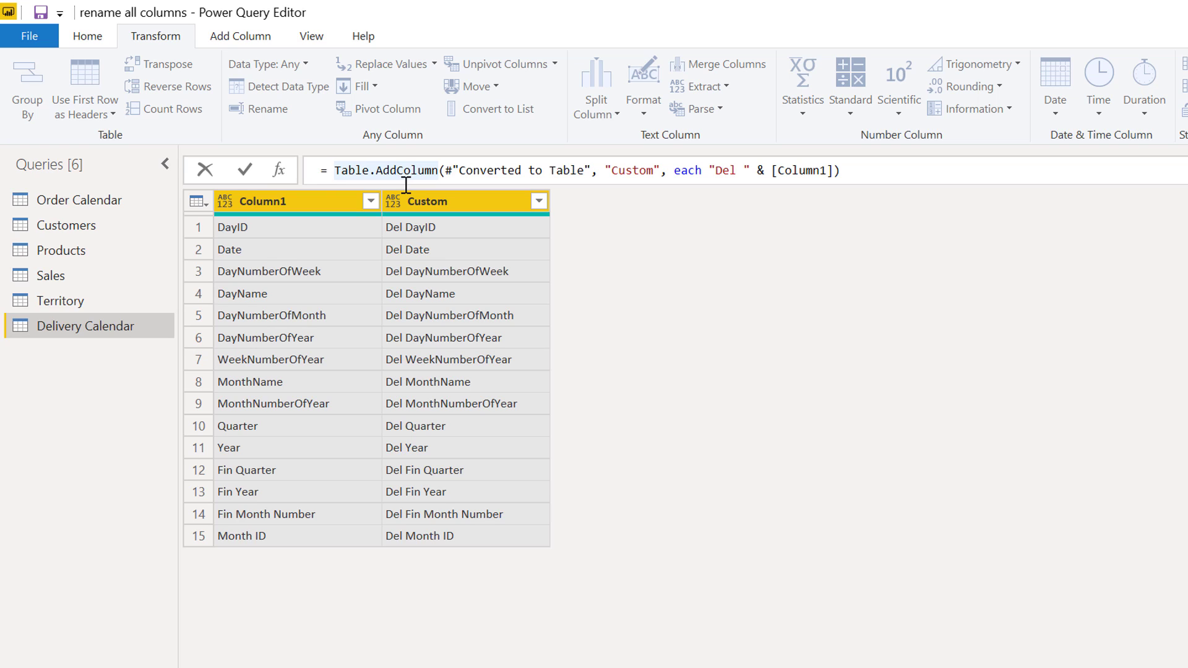
pyautogui.write('Table.')
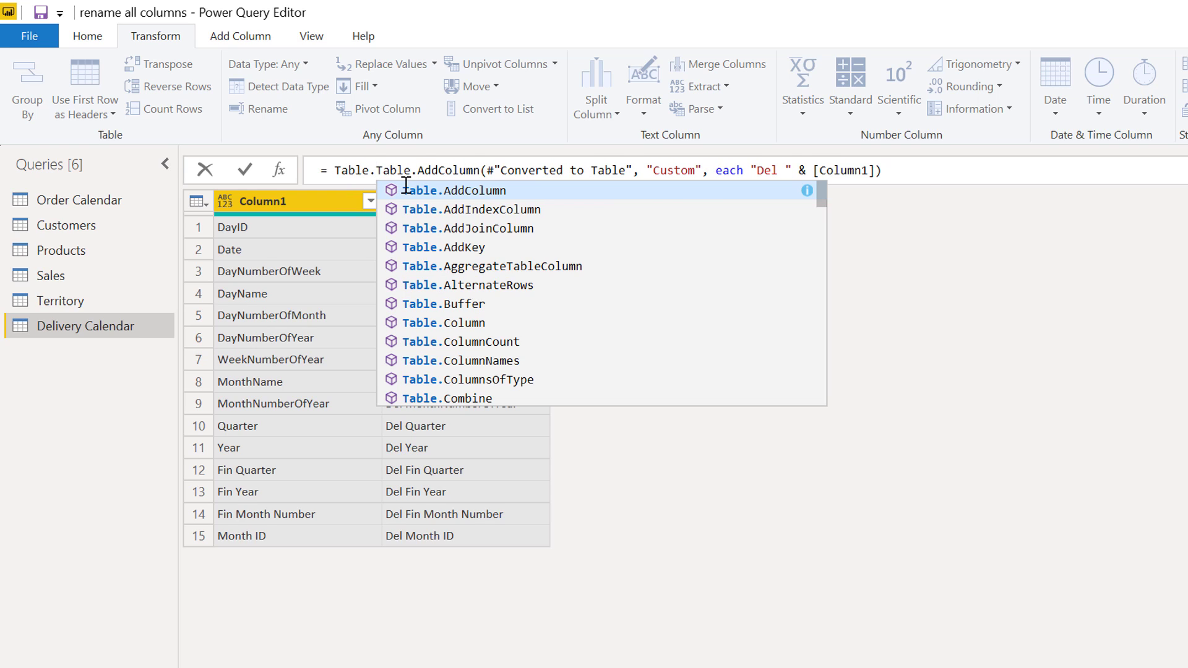
pyautogui.write('to')
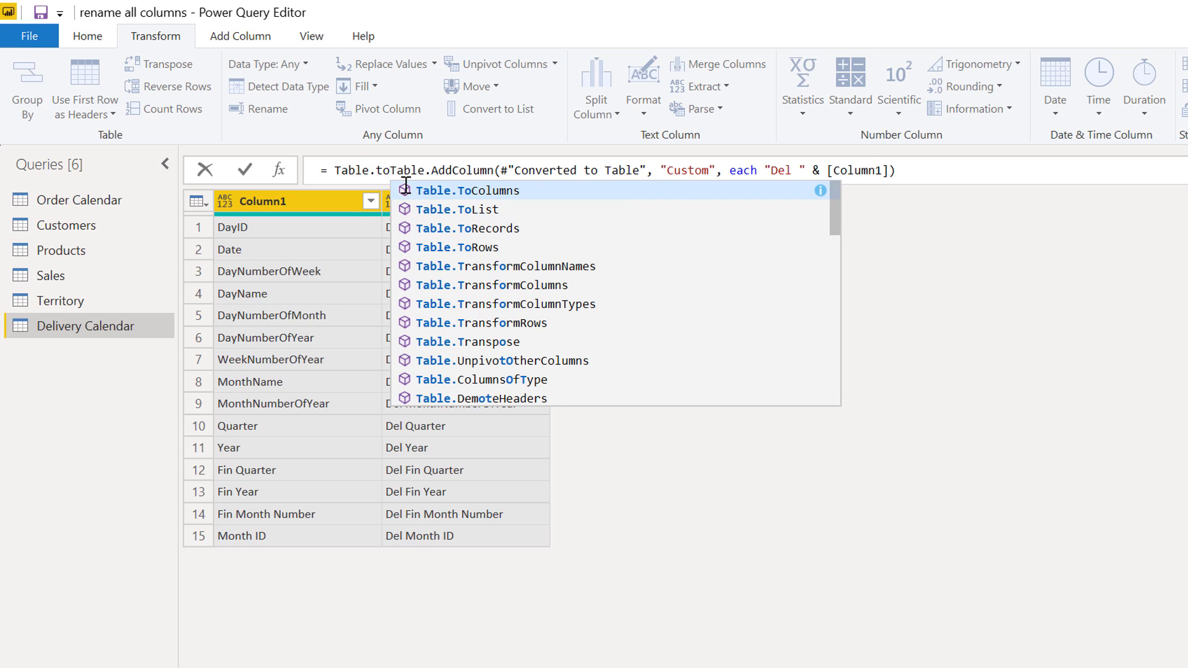
pyautogui.press('Down')
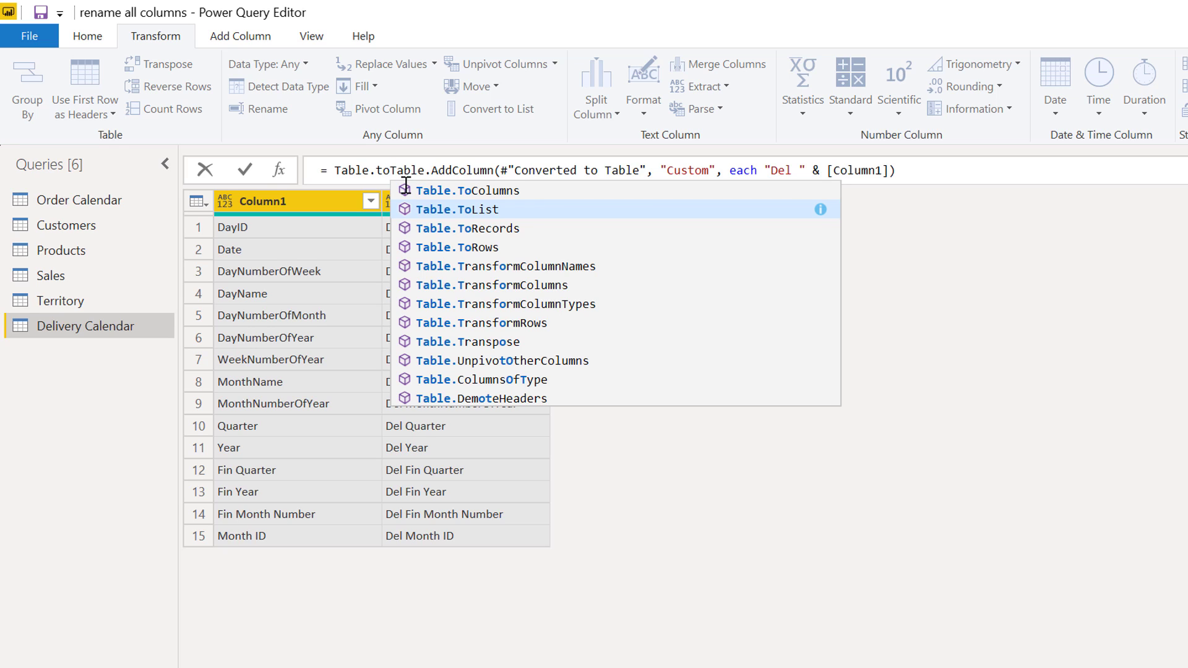
pyautogui.click(452, 215)
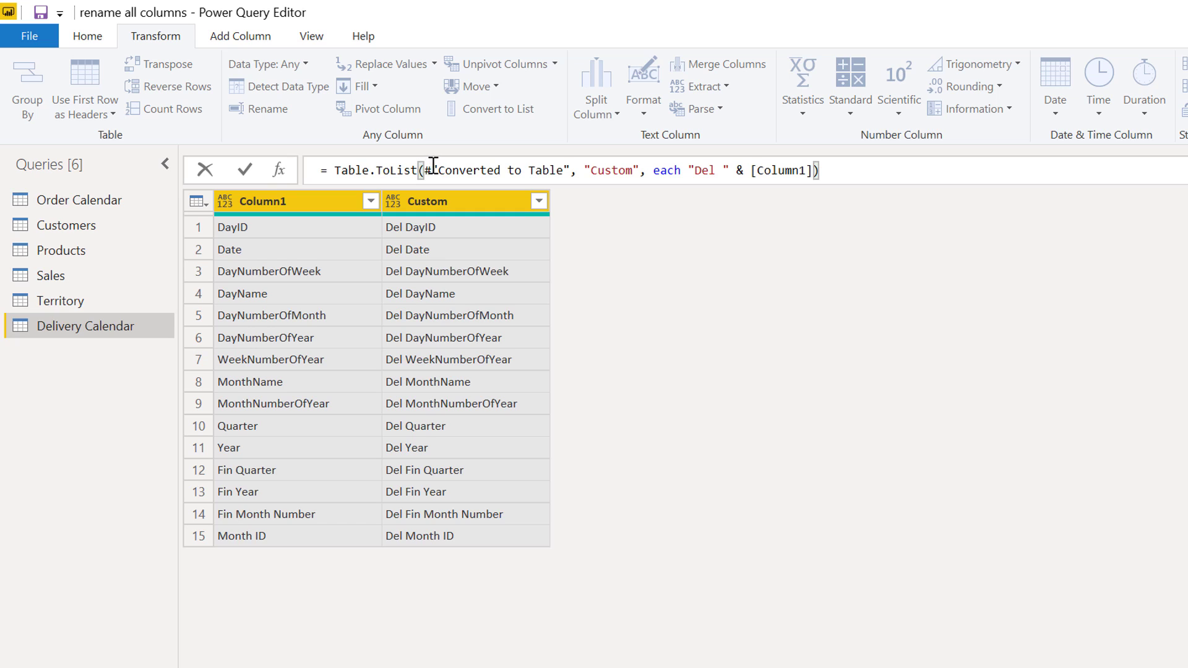
pyautogui.hotkey('ctrl', 'z')
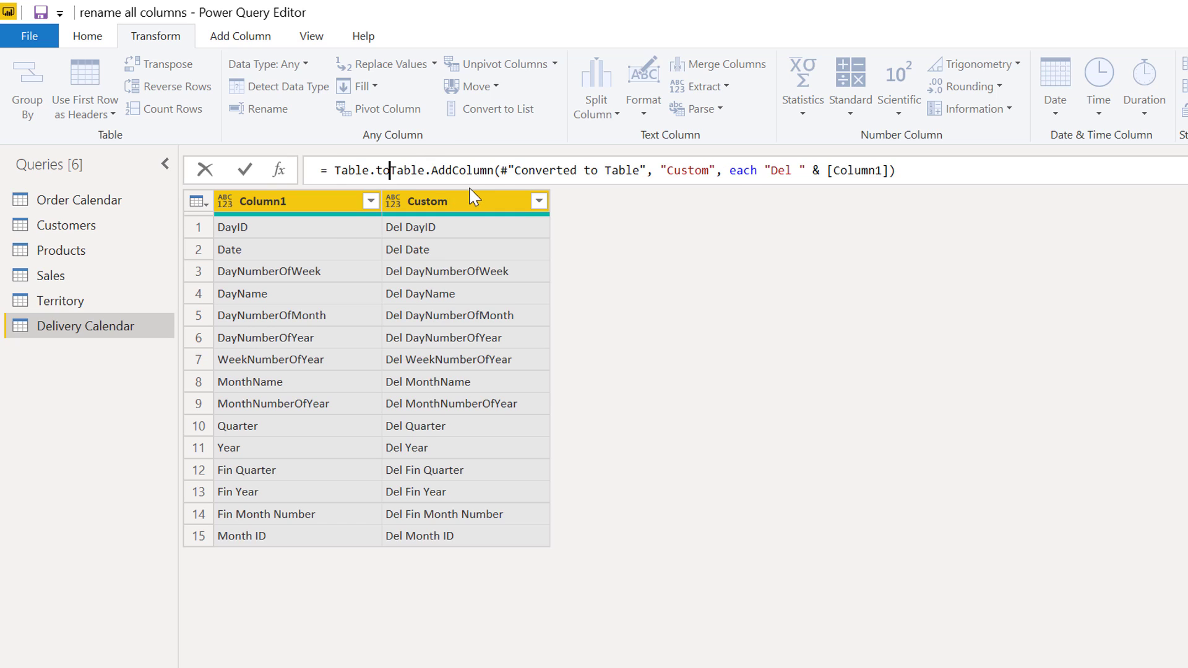
pyautogui.press('BackSpace')
pyautogui.press('BackSpace')
pyautogui.press('BackSpace')
pyautogui.press('BackSpace')
pyautogui.press('BackSpace')
pyautogui.press('BackSpace')
pyautogui.press('BackSpace')
pyautogui.press('BackSpace')
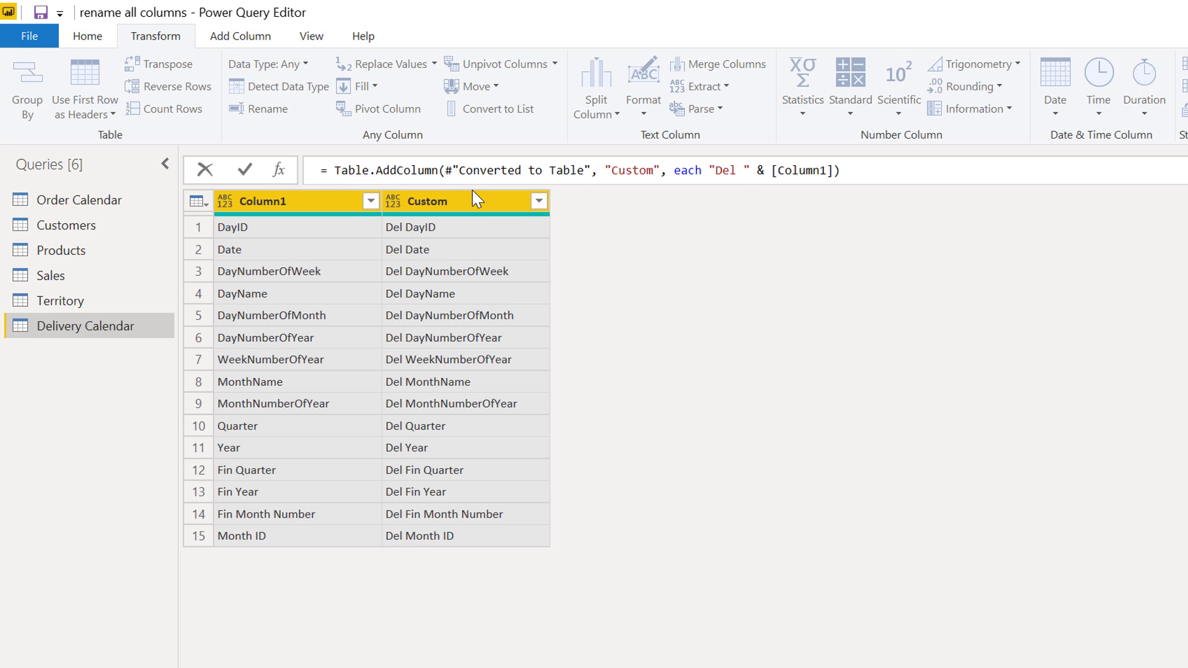
# - Wrap the Table.AddColumn formula of the Added Custom step in Table.ToList( )
pyautogui.write('Table.')
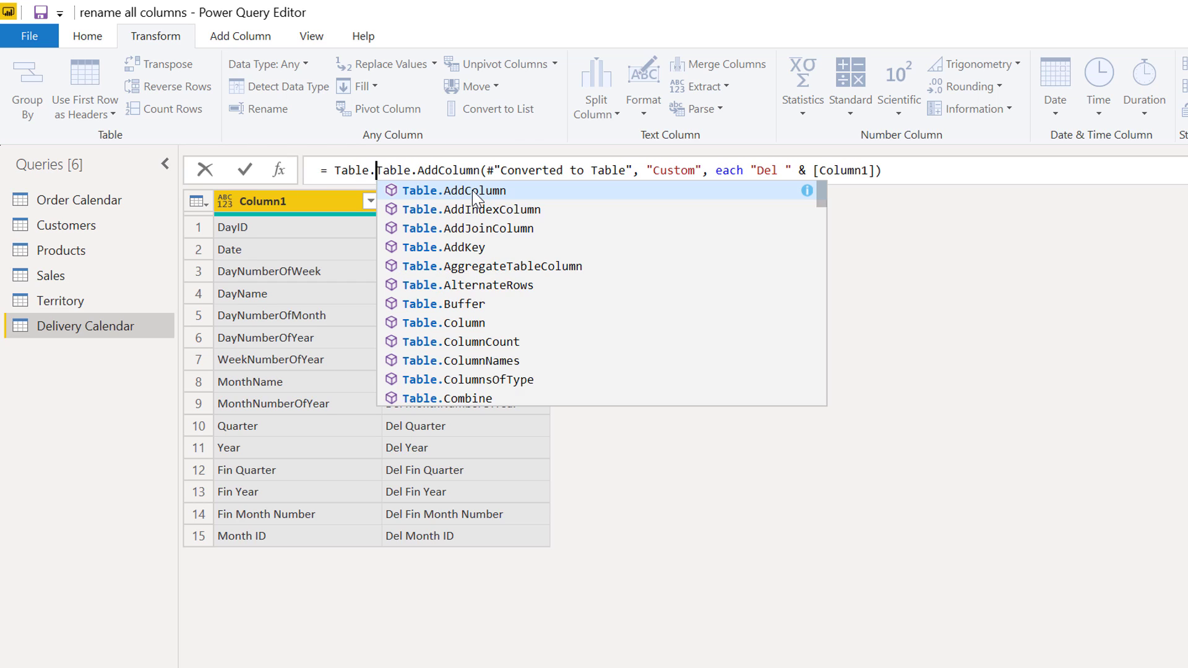
pyautogui.write('ToList')
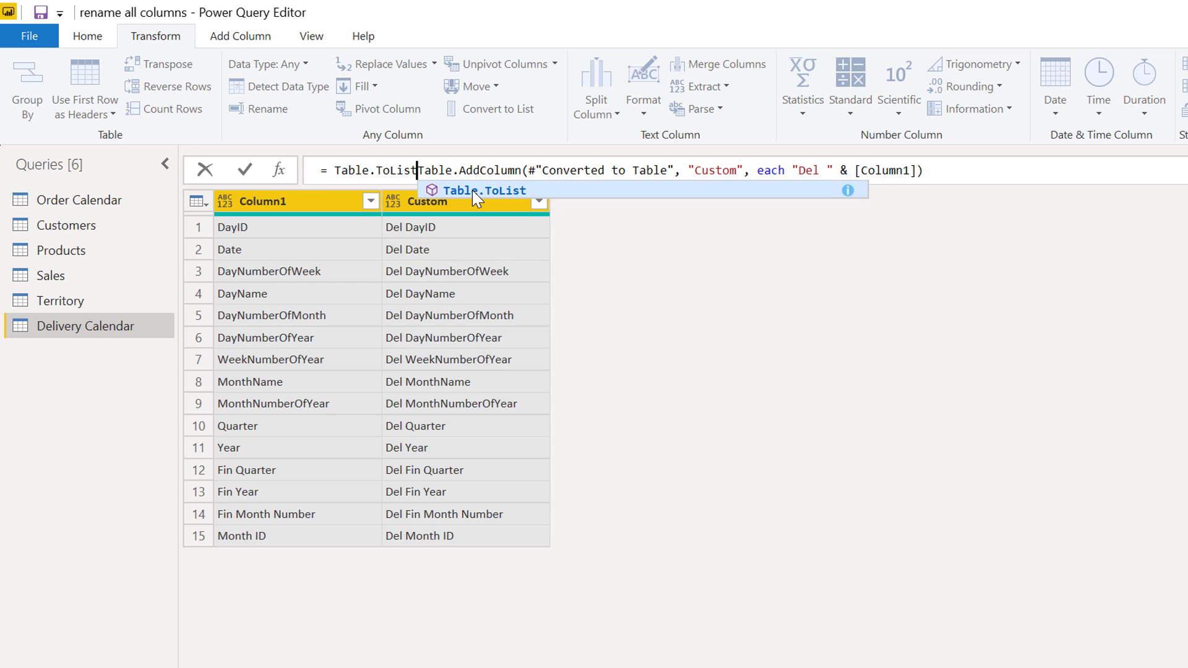
pyautogui.write('(')
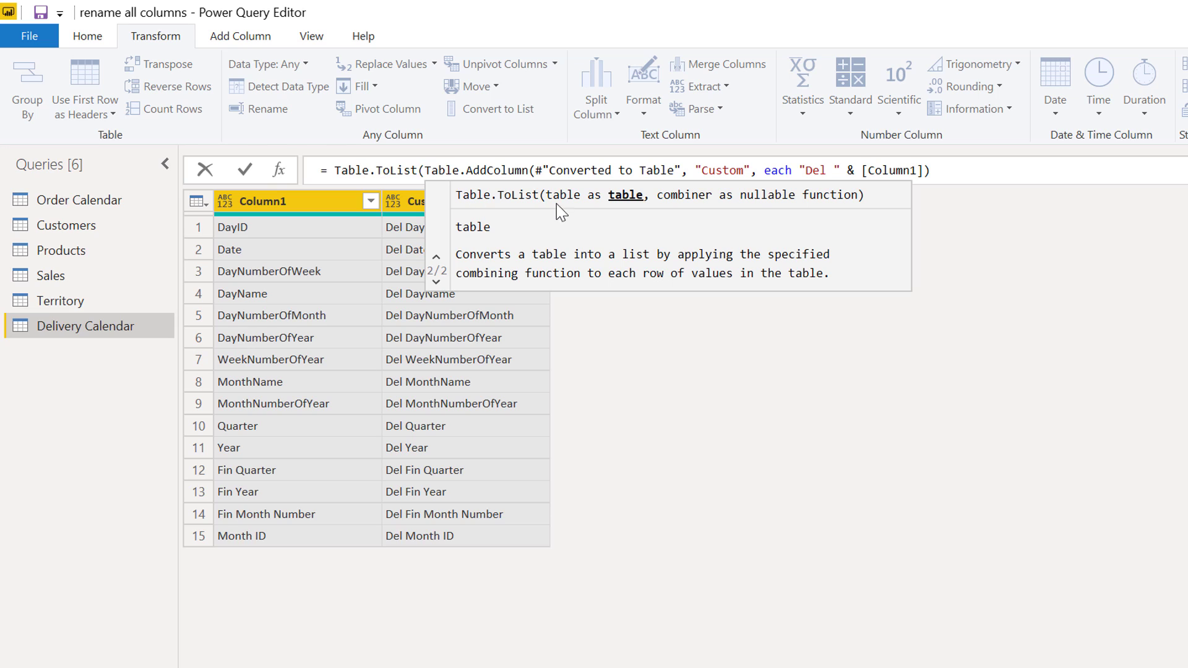
pyautogui.click(956, 174)
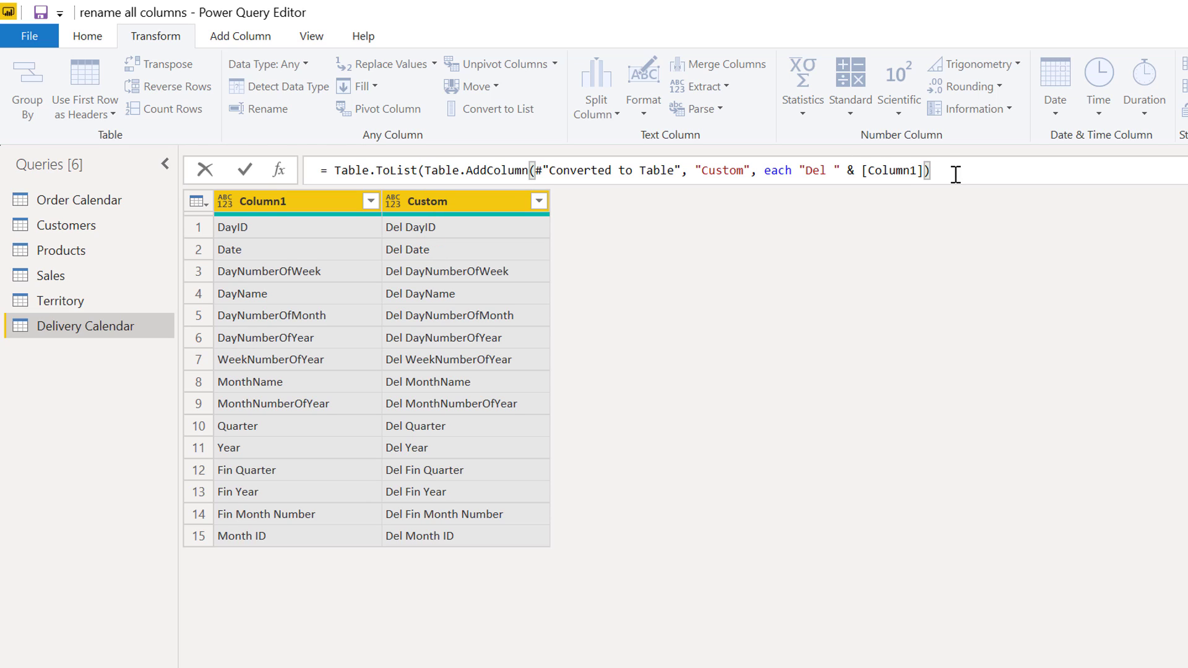
pyautogui.write(')')
pyautogui.press('Return')
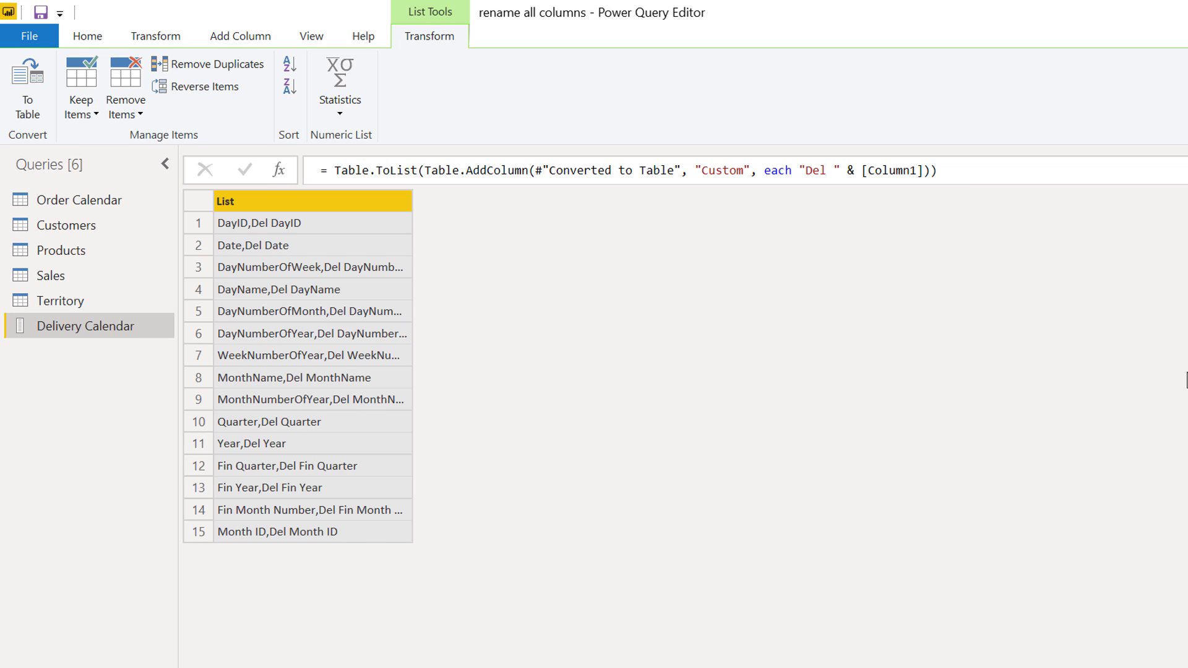
# - Replace Table.ToList with Table.ToRows in the Added Custom step's formula
pyautogui.doubleClick(405, 175)
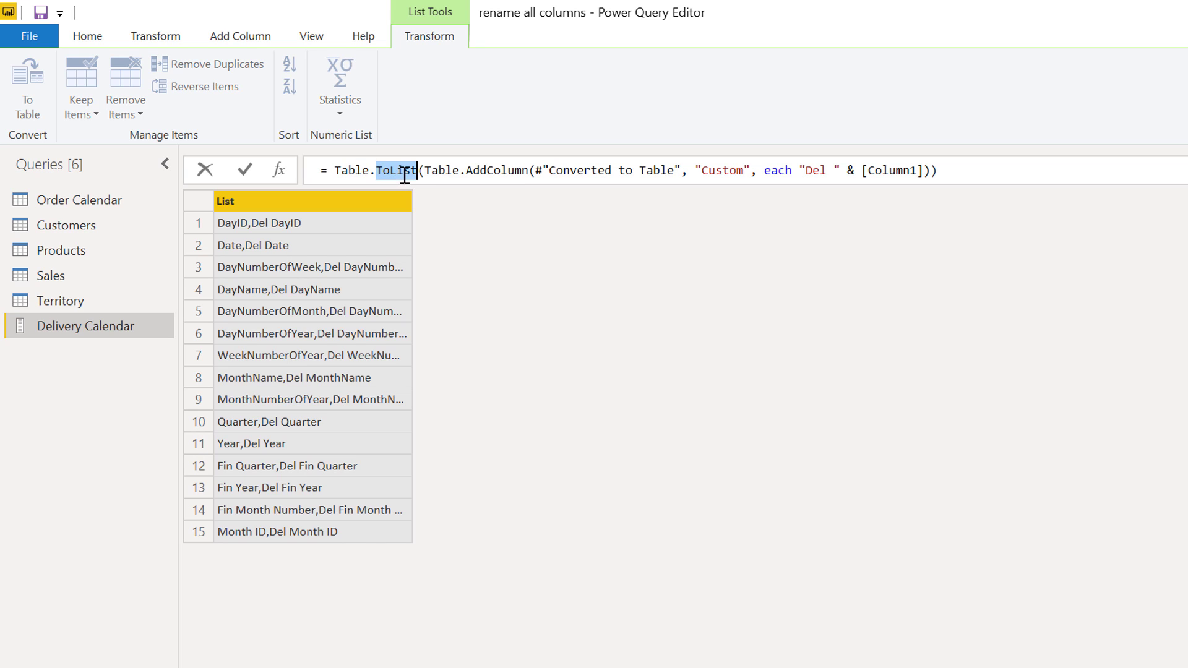
pyautogui.press('BackSpace')
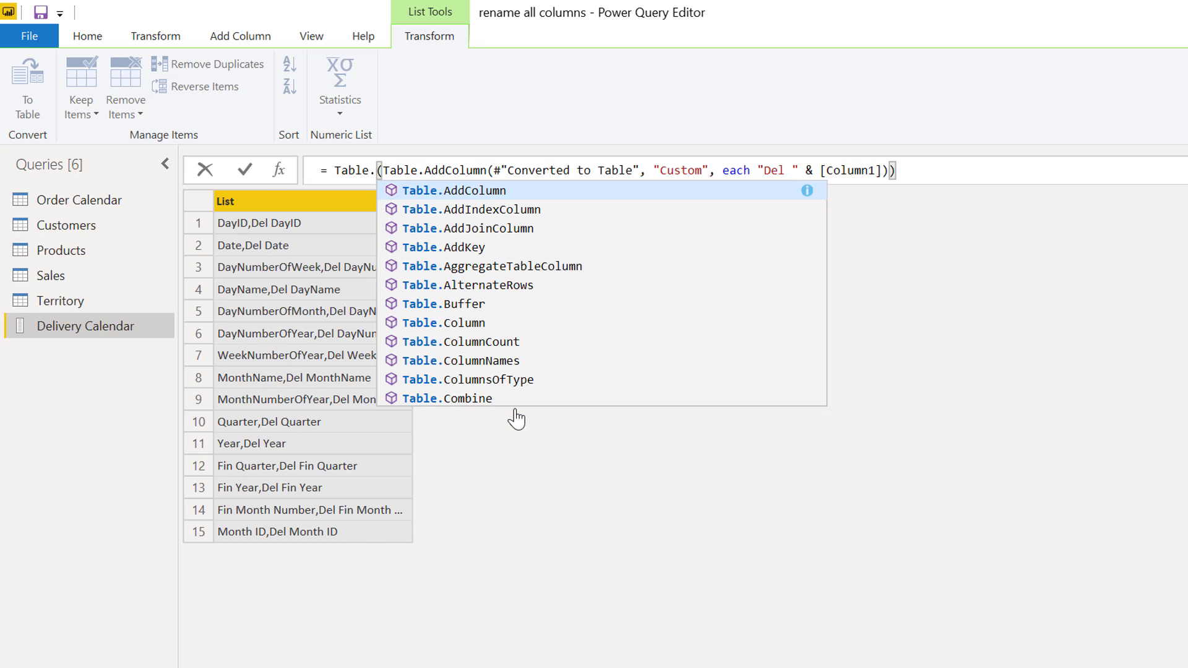
pyautogui.write('toro')
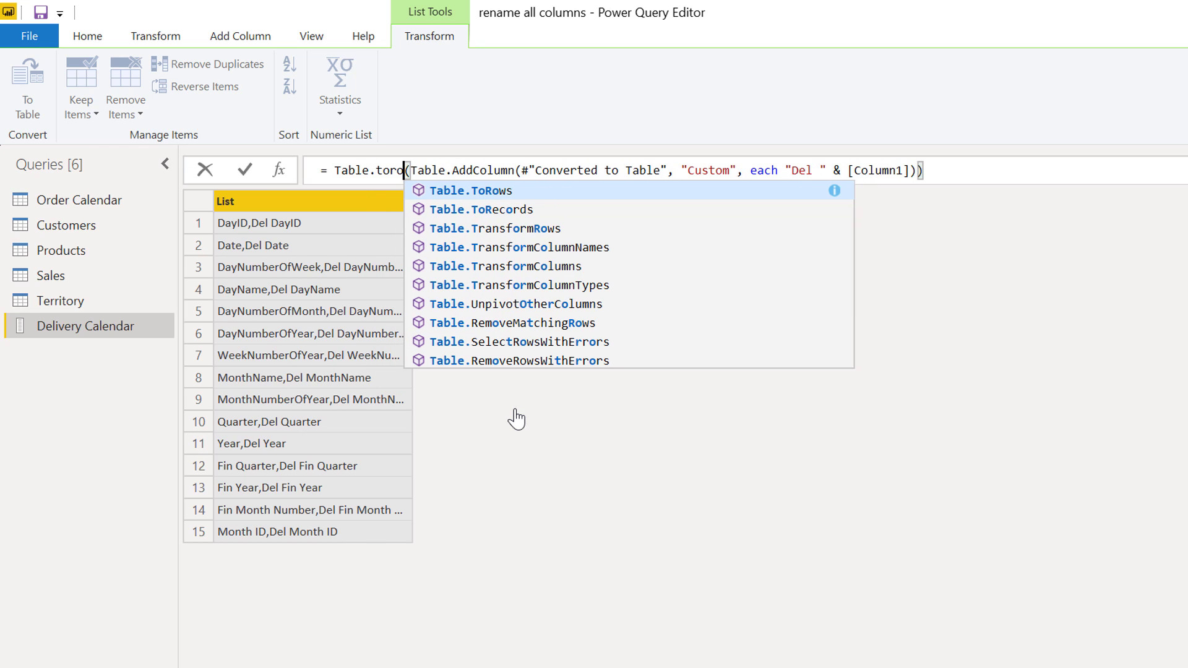
pyautogui.press('Tab')
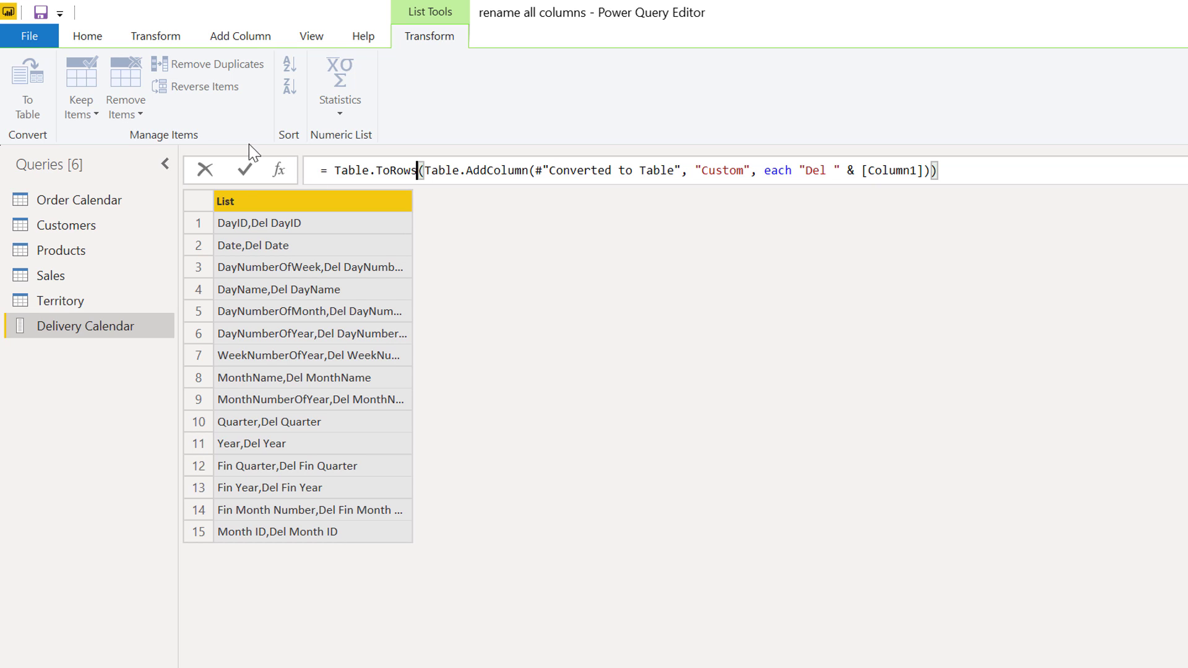
pyautogui.click(243, 174)
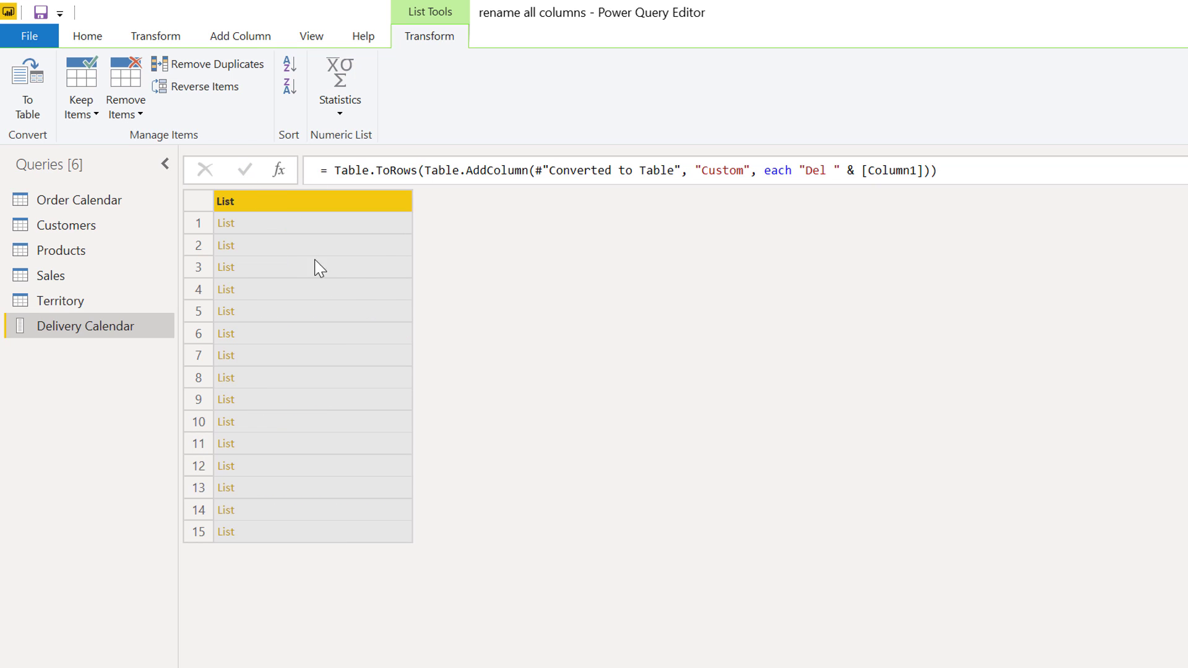
# - Preview the contents of several nested lists, and review the Converted to Table and Custom1 steps
pyautogui.click(304, 226)
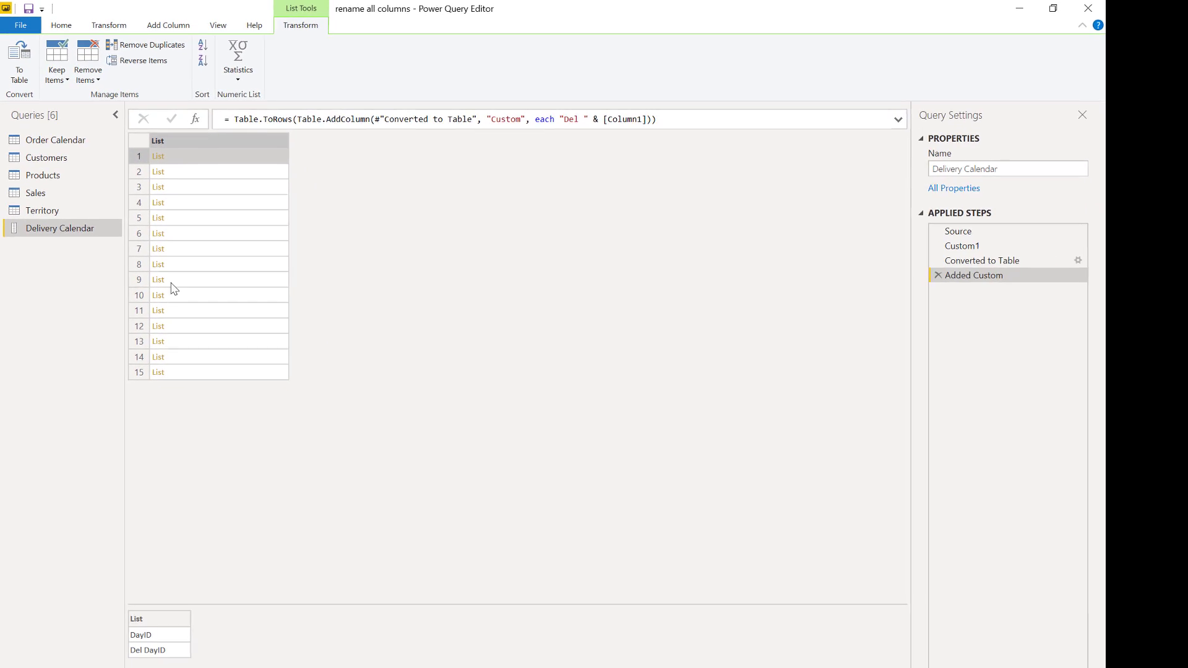
pyautogui.click(189, 173)
pyautogui.click(209, 188)
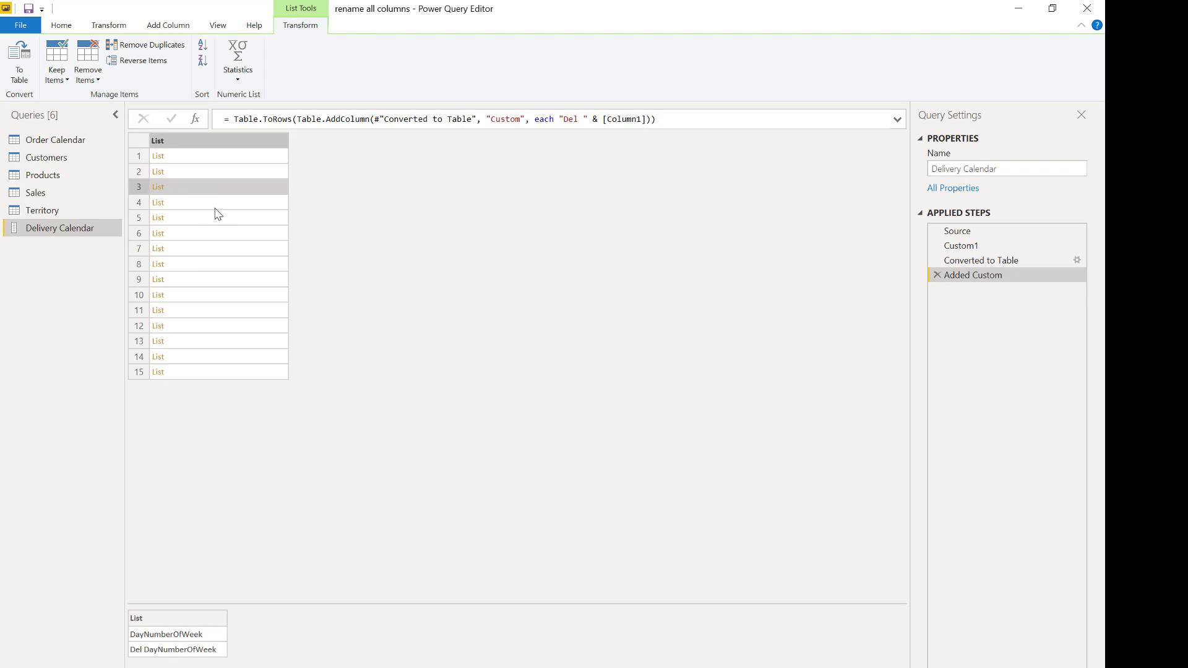
pyautogui.click(213, 203)
pyautogui.click(214, 219)
pyautogui.click(222, 249)
pyautogui.click(228, 280)
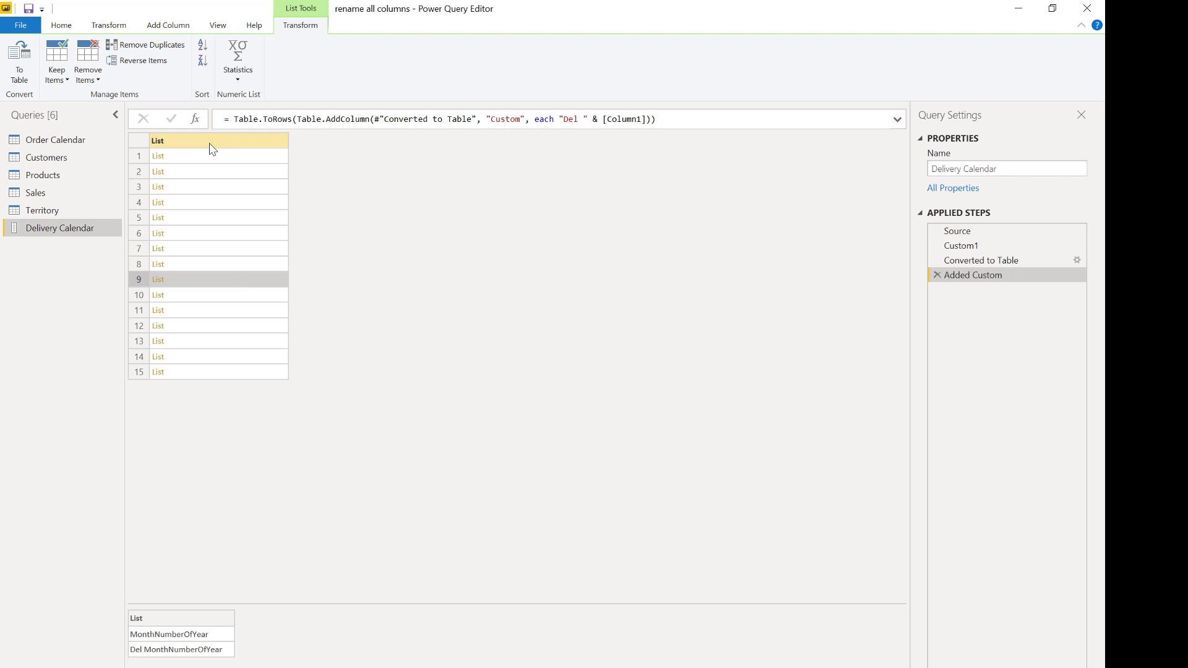
pyautogui.click(1002, 262)
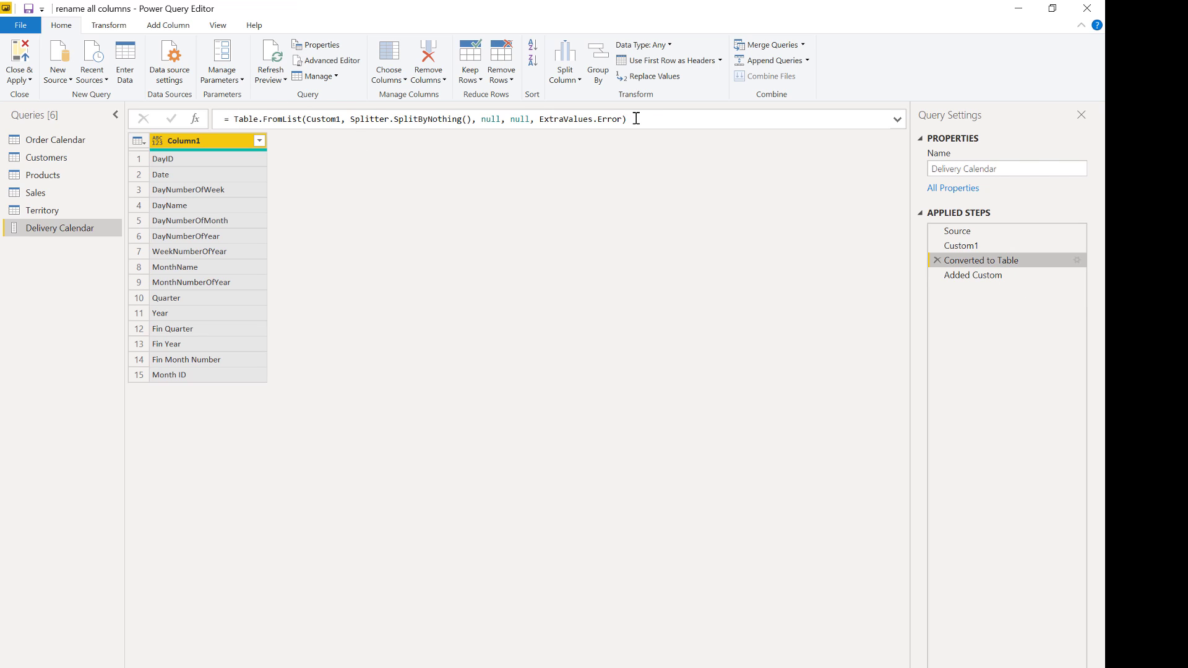
pyautogui.click(976, 247)
pyautogui.click(975, 234)
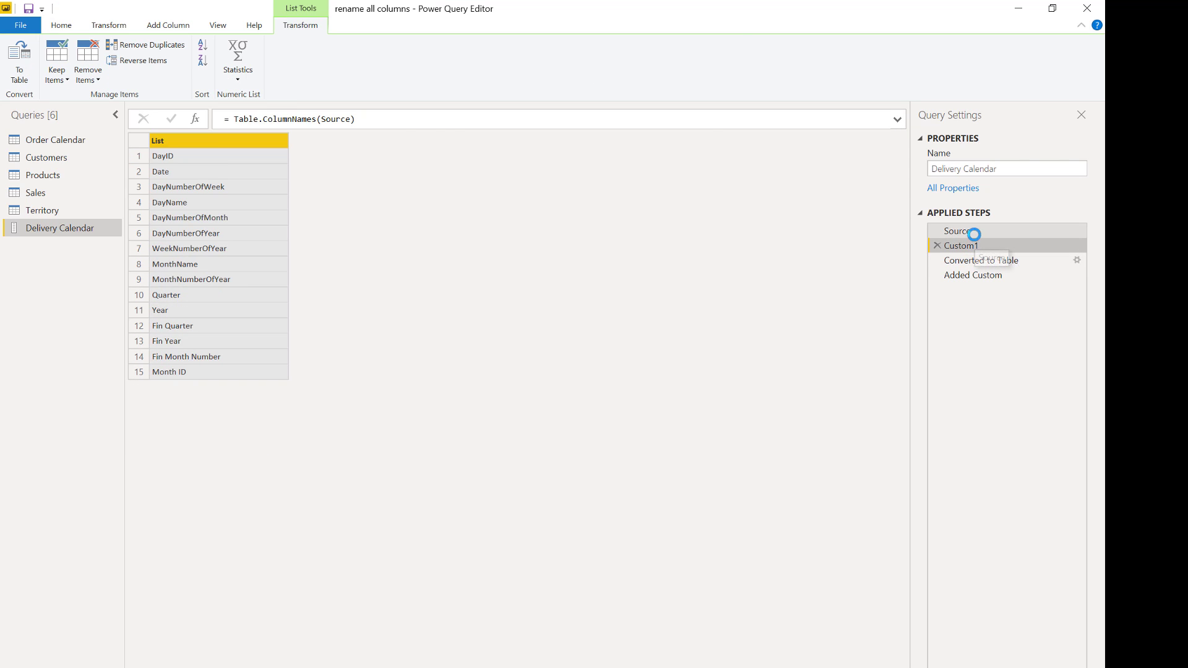
# - Rename the Added Custom step as ListOfLists
pyautogui.click(983, 276)
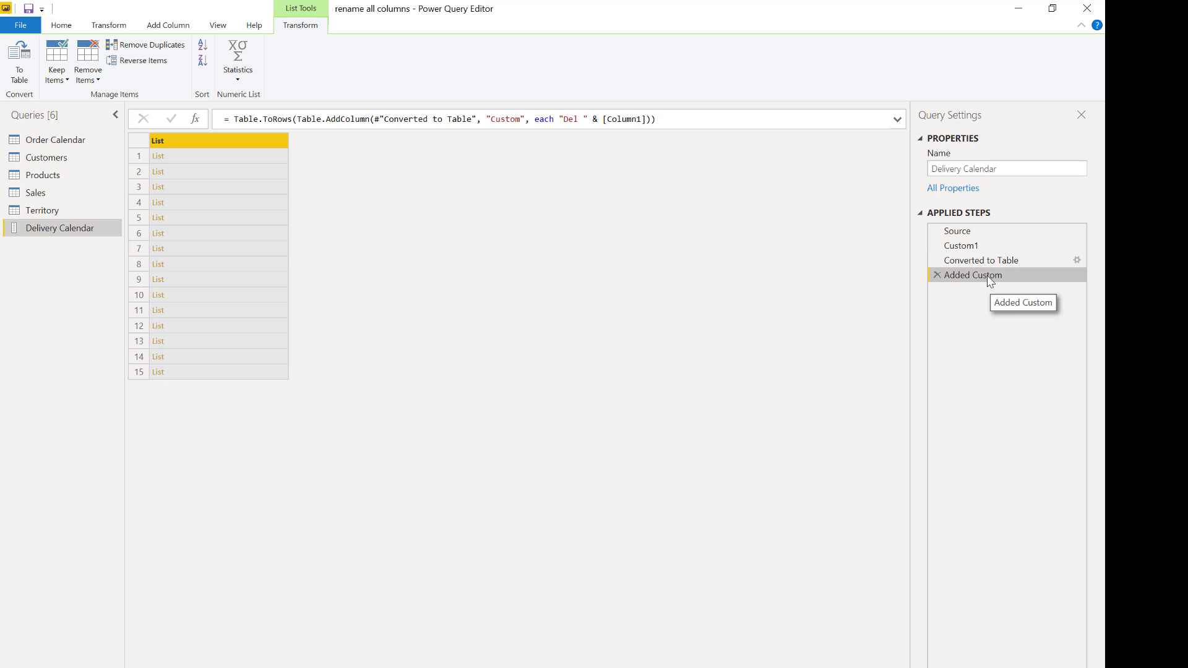
pyautogui.rightClick(988, 278)
pyautogui.click(1018, 299)
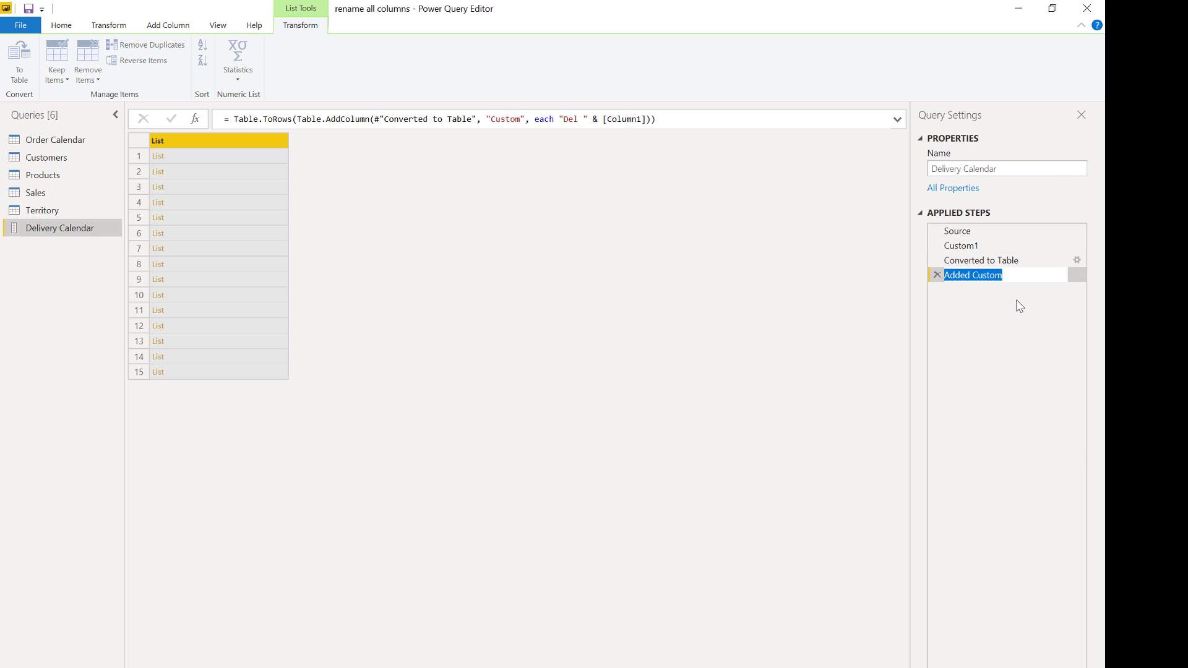
pyautogui.write('List')
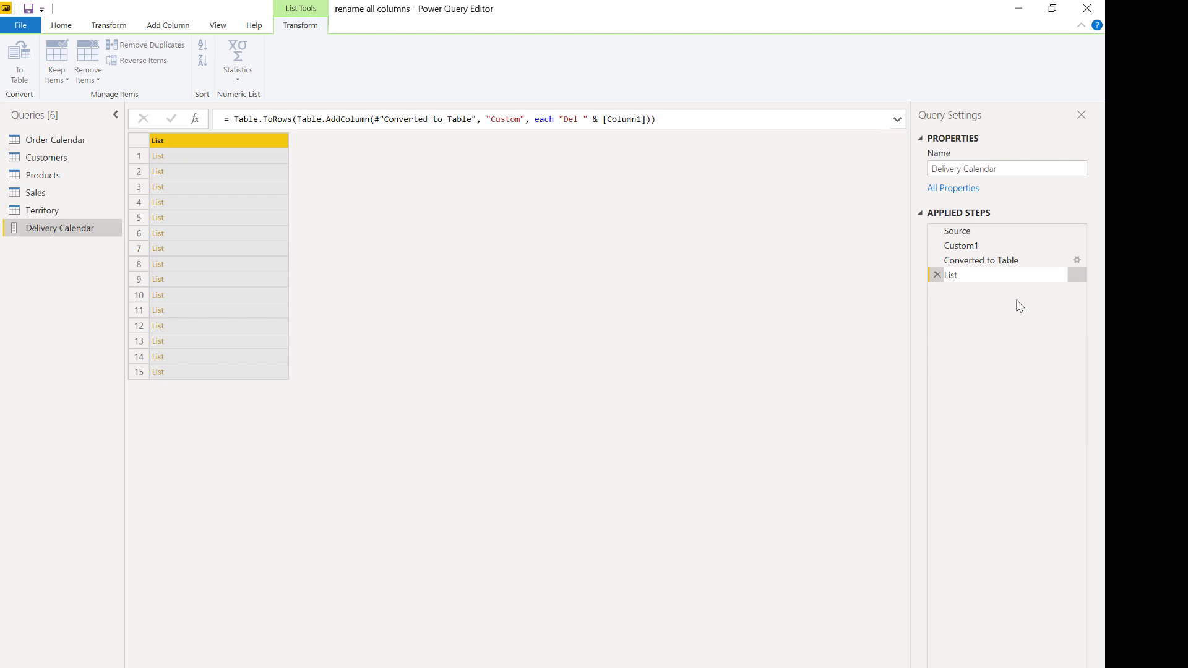
pyautogui.write('OfLists')
pyautogui.press('Return')
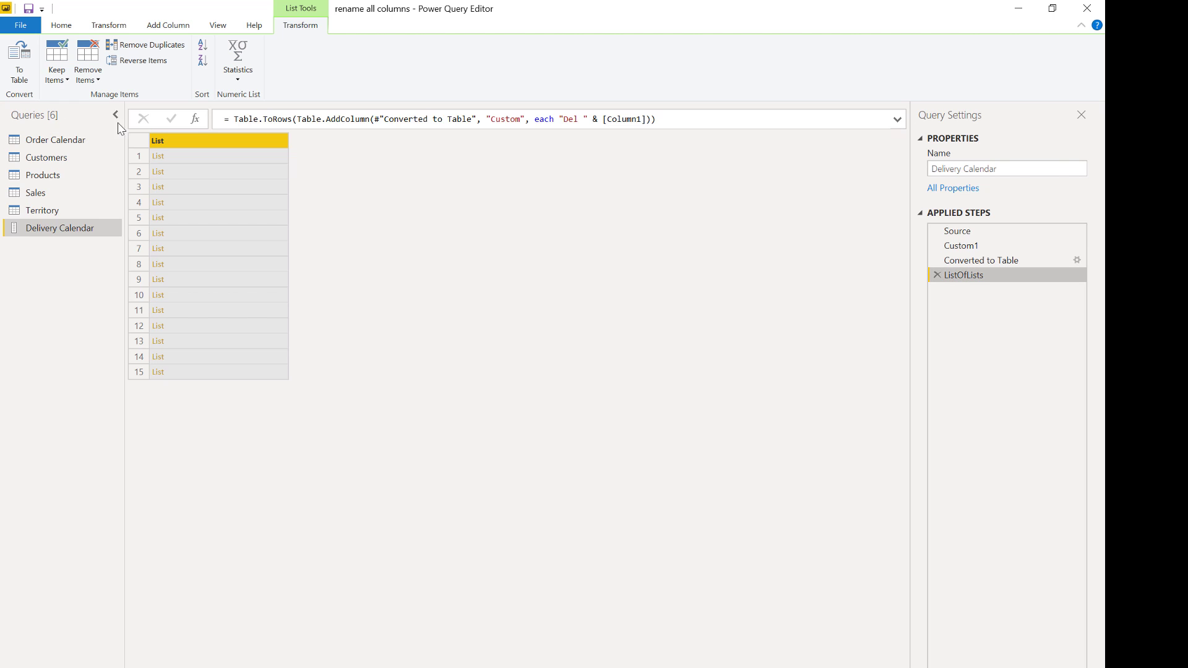
# - Add a custom step after ListOfLists with the formula = Source
pyautogui.click(195, 119)
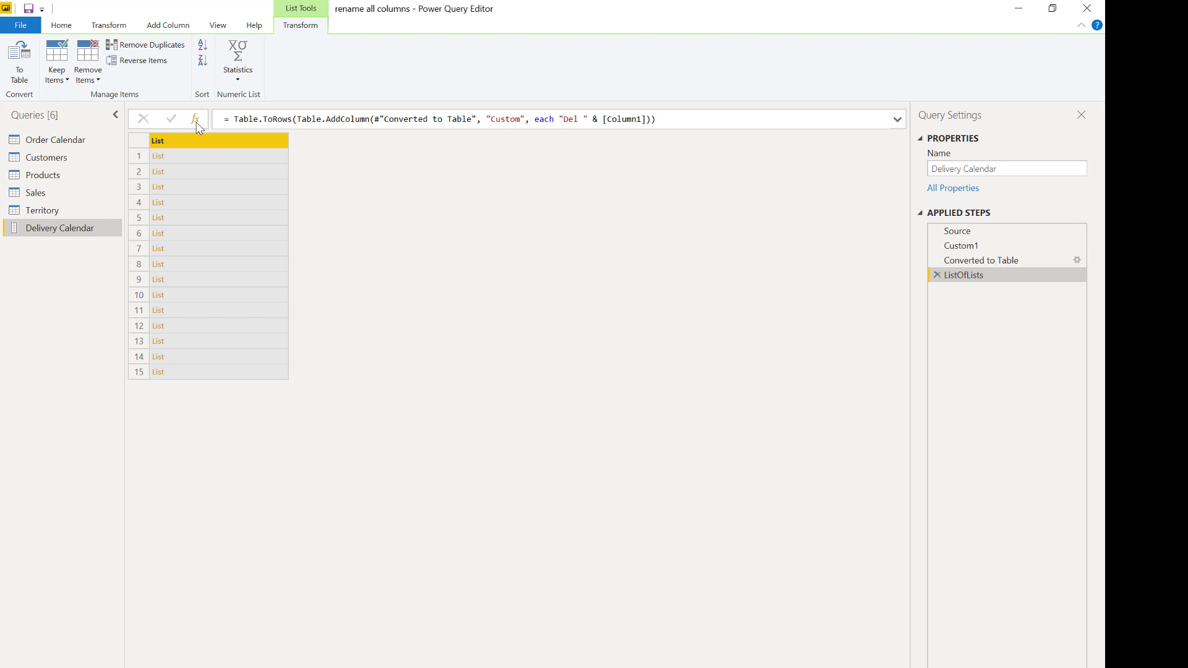
pyautogui.doubleClick(277, 119)
pyautogui.doubleClick(277, 119)
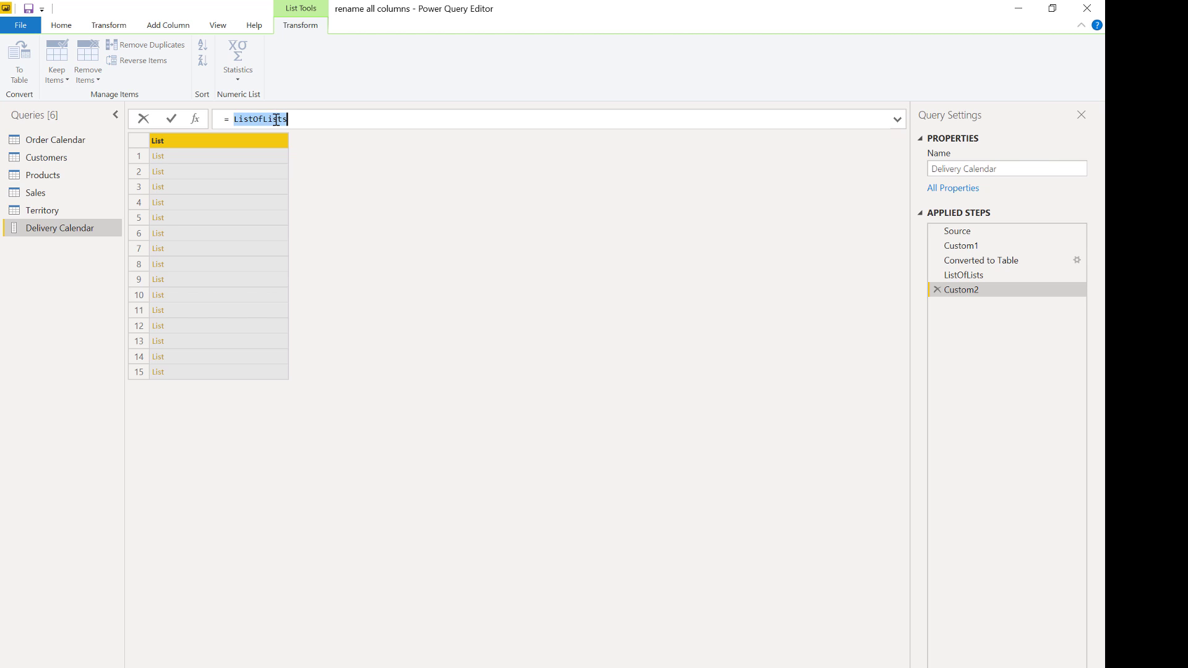
pyautogui.write('Sou')
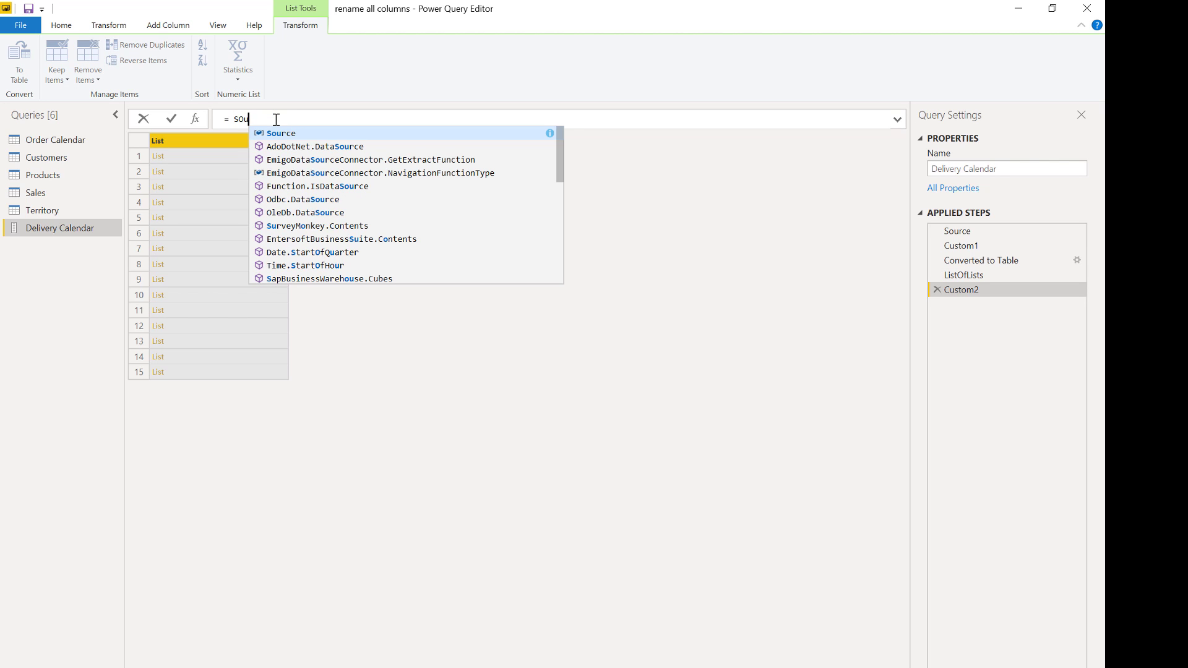
pyautogui.write('rce')
pyautogui.press('Escape')
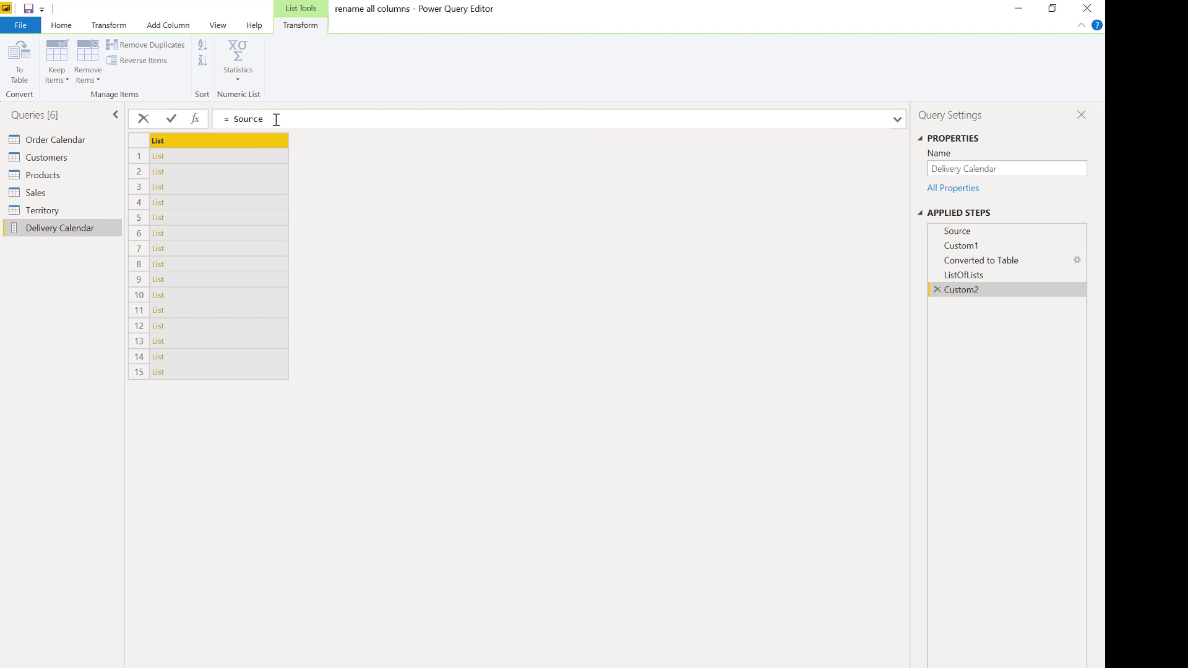
pyautogui.press('Return')
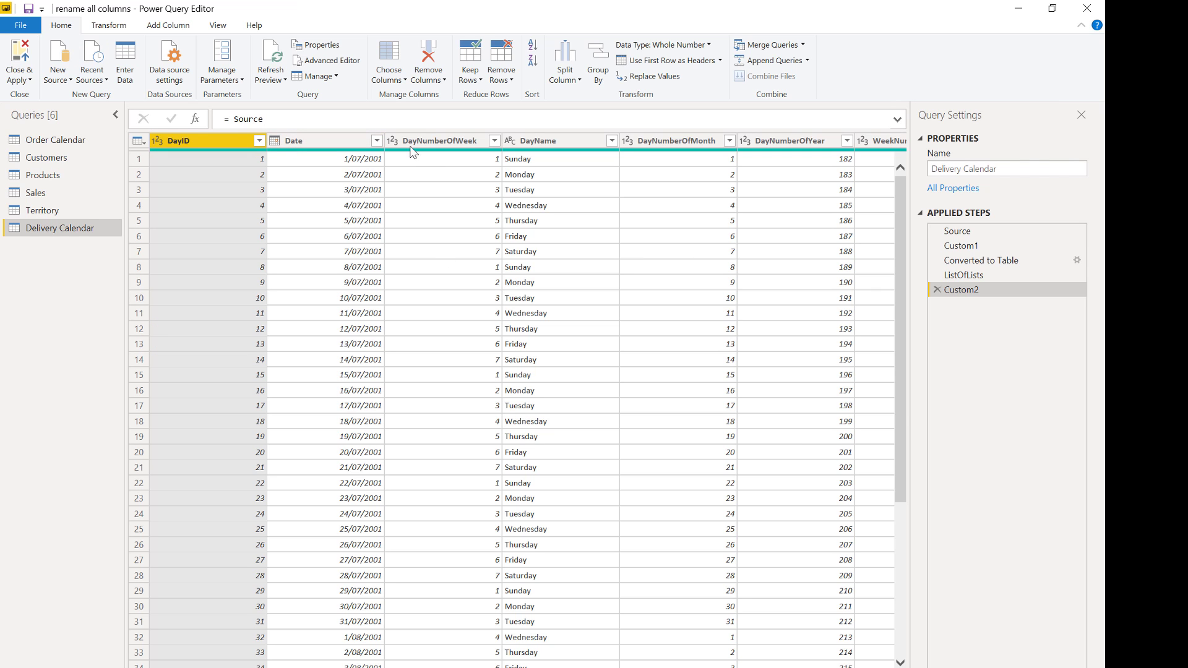
# - Rename the DayNumberOfWeek column as sdfdsf to generate a Table.RenameColumns step
pyautogui.doubleClick(425, 147)
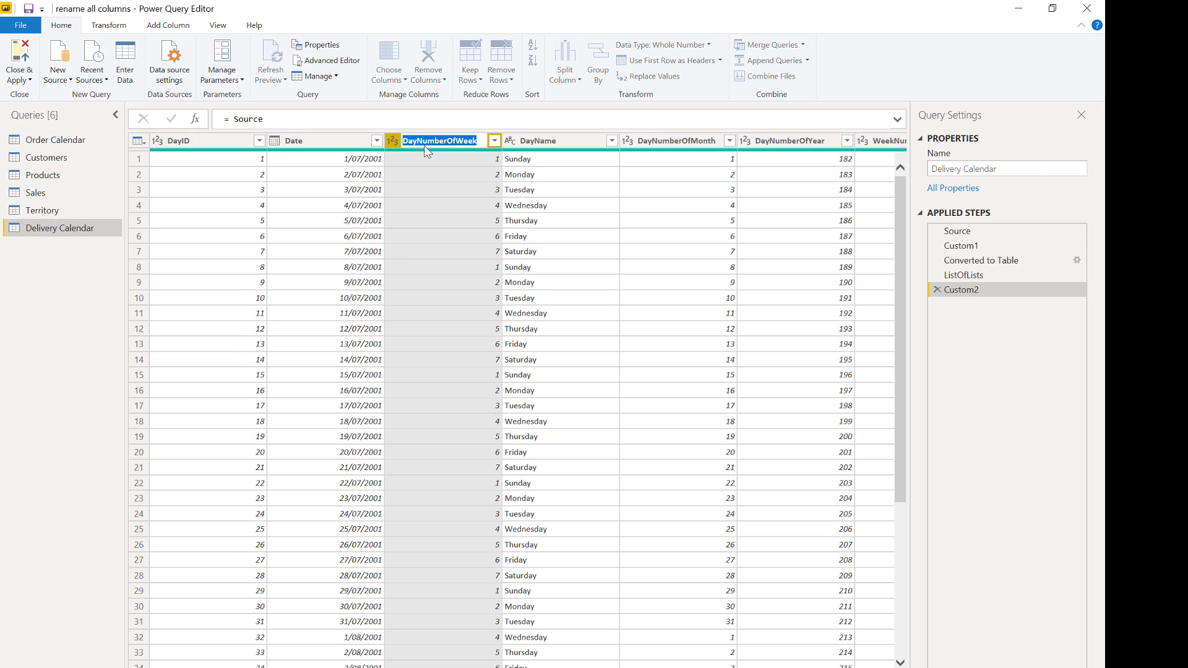
pyautogui.write('sdfdsf')
pyautogui.press('Return')
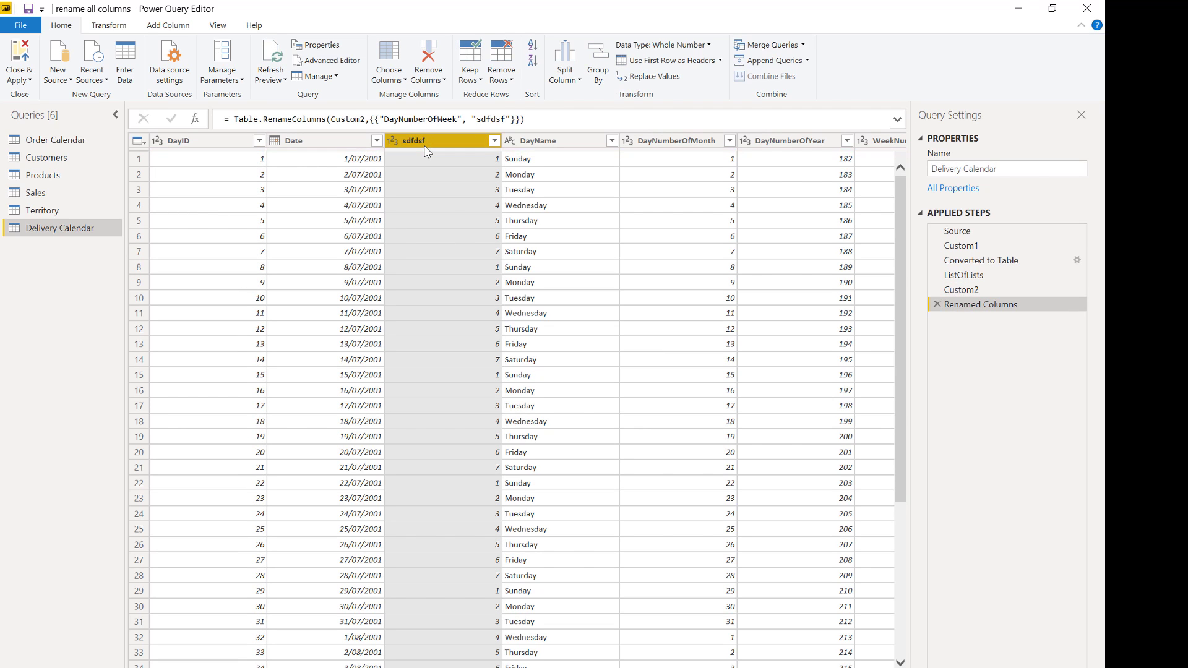
# - Replace the hard-coded name pair in the Table.RenameColumns formula with ListOfLists
pyautogui.click(396, 119)
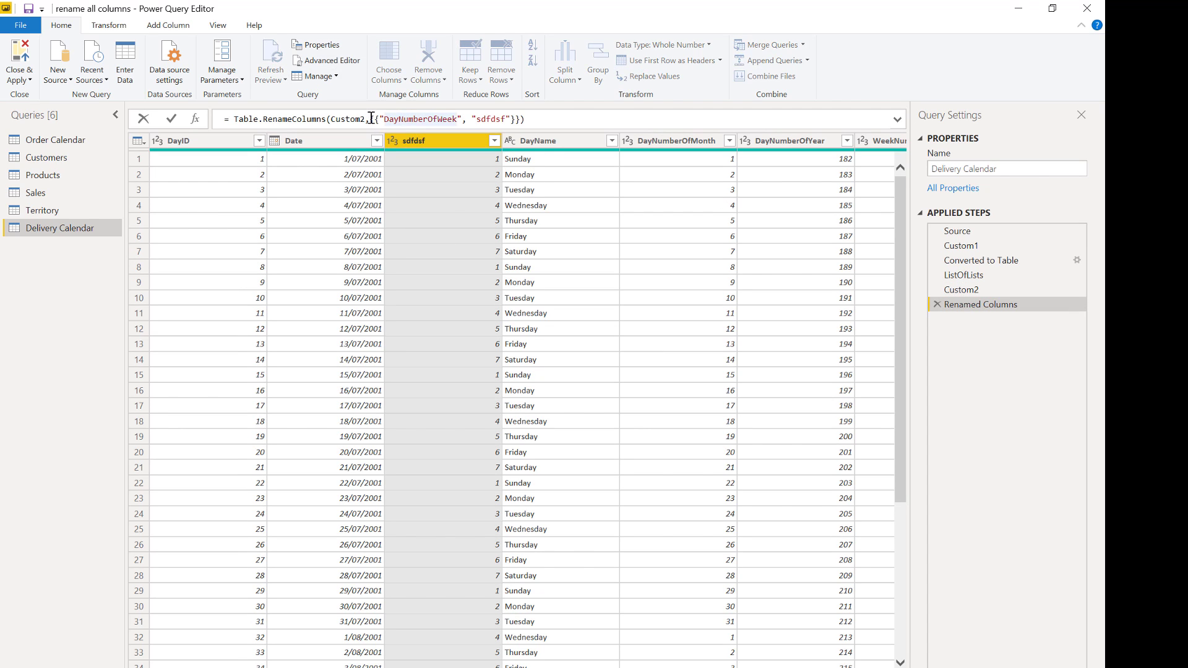
pyautogui.click(370, 119)
pyautogui.keyDown('shift'); pyautogui.click(523, 121); pyautogui.keyUp('shift')
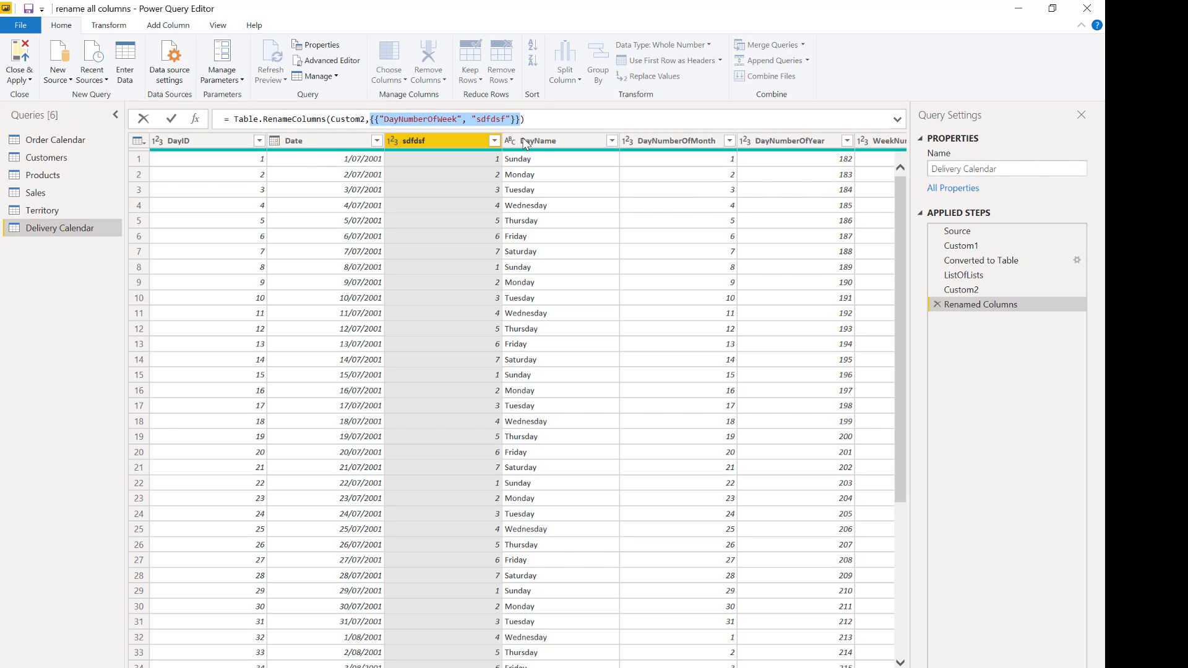
pyautogui.press('BackSpace')
pyautogui.write('ListO')
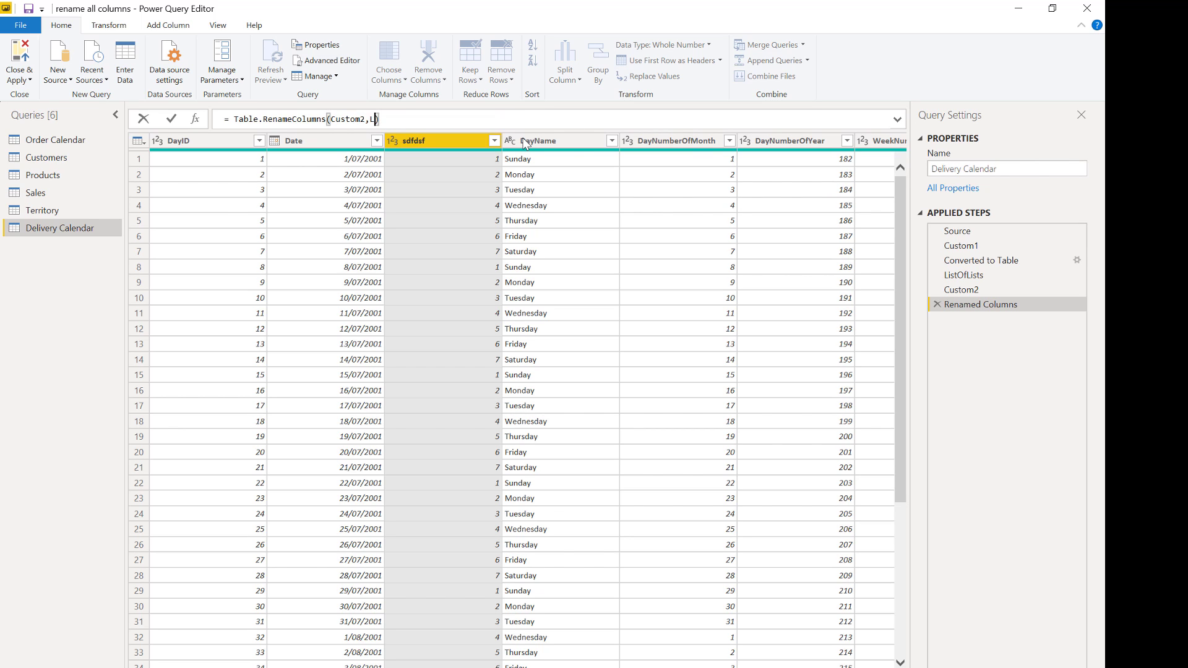
pyautogui.write('fLists')
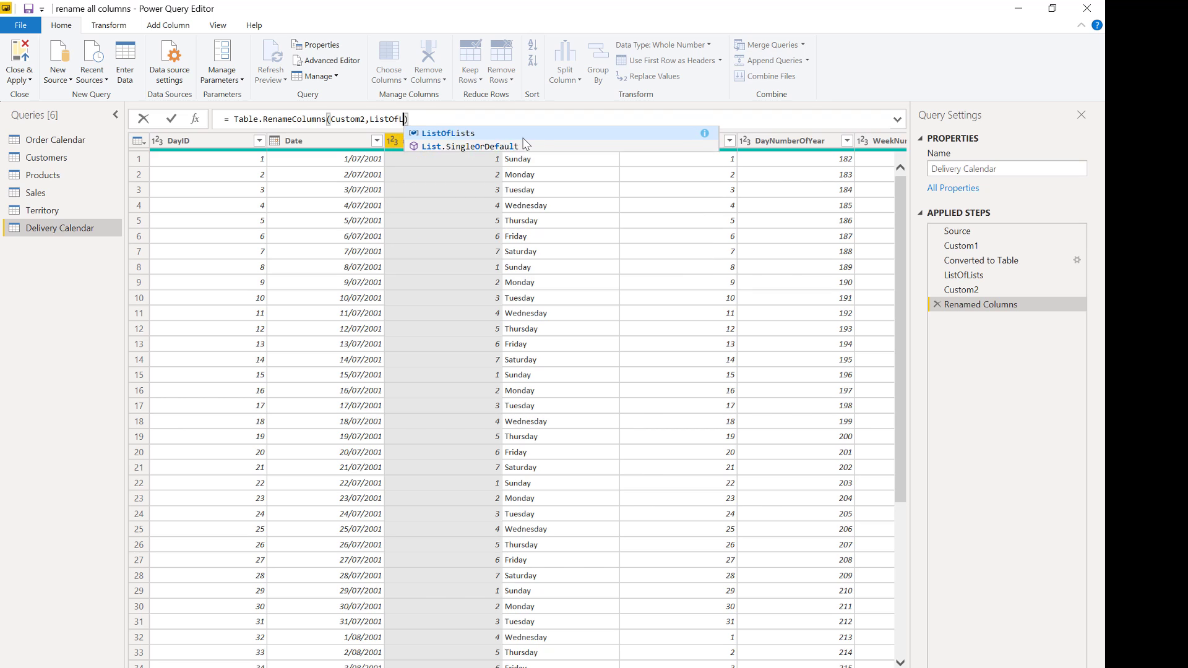
pyautogui.press('Escape')
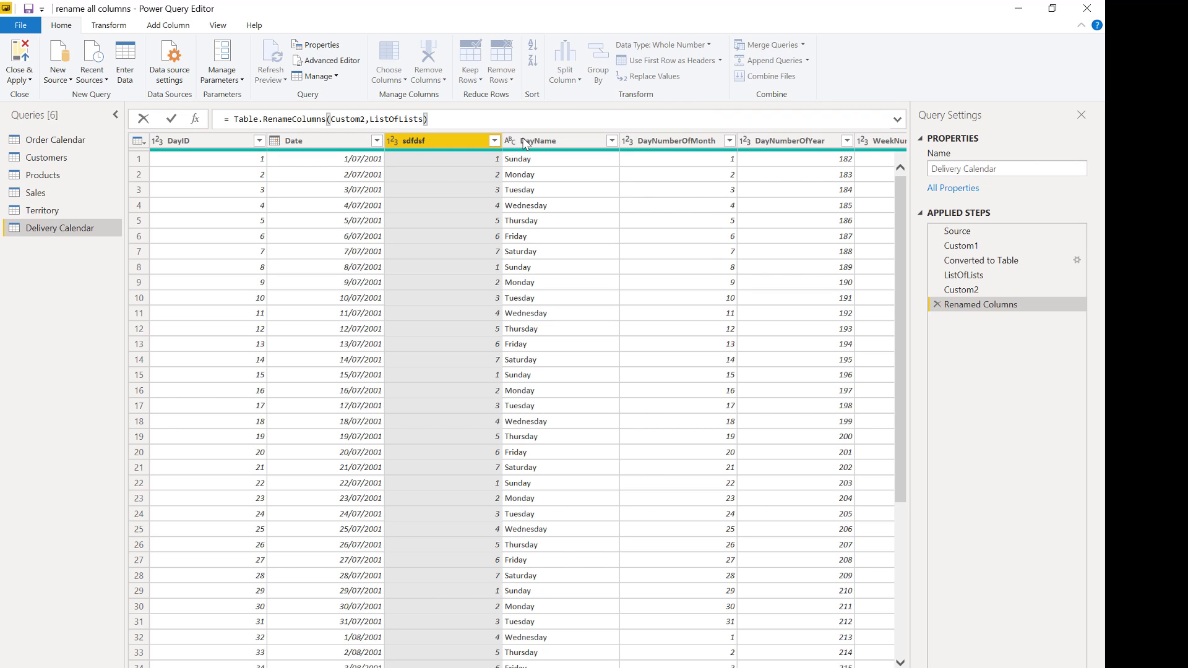
pyautogui.click(173, 120)
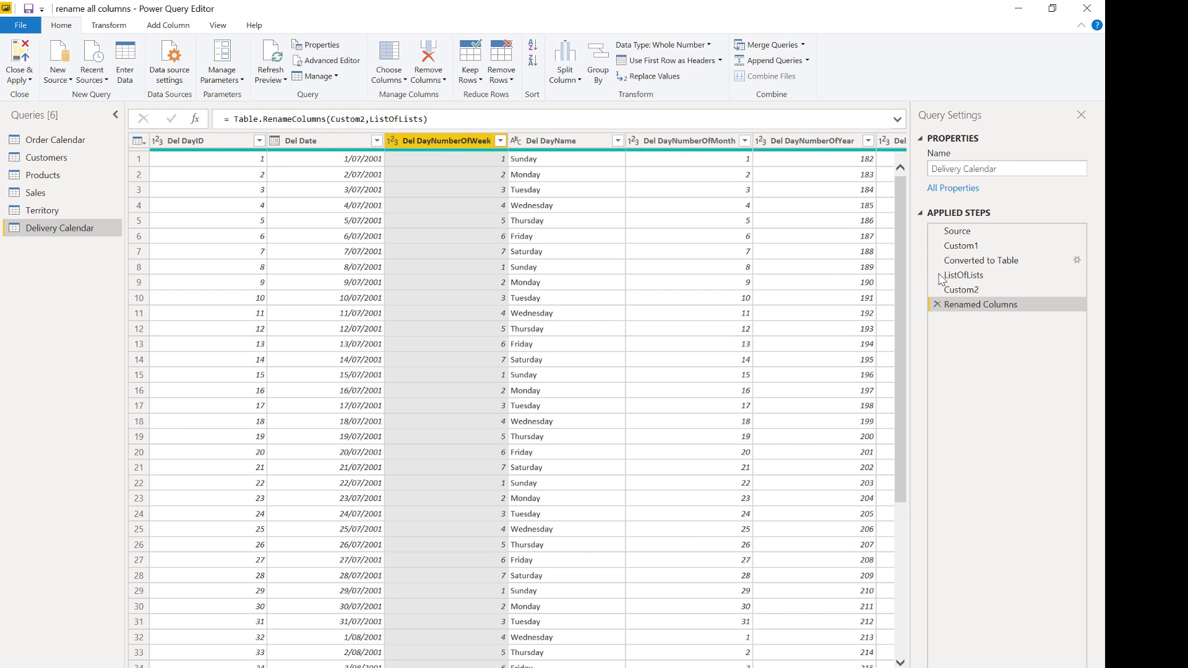
# - Review the Delivery Calendar query's Custom2, ListOfLists, Converted to Table and Custom1 steps, and return to Renamed Columns
pyautogui.click(960, 290)
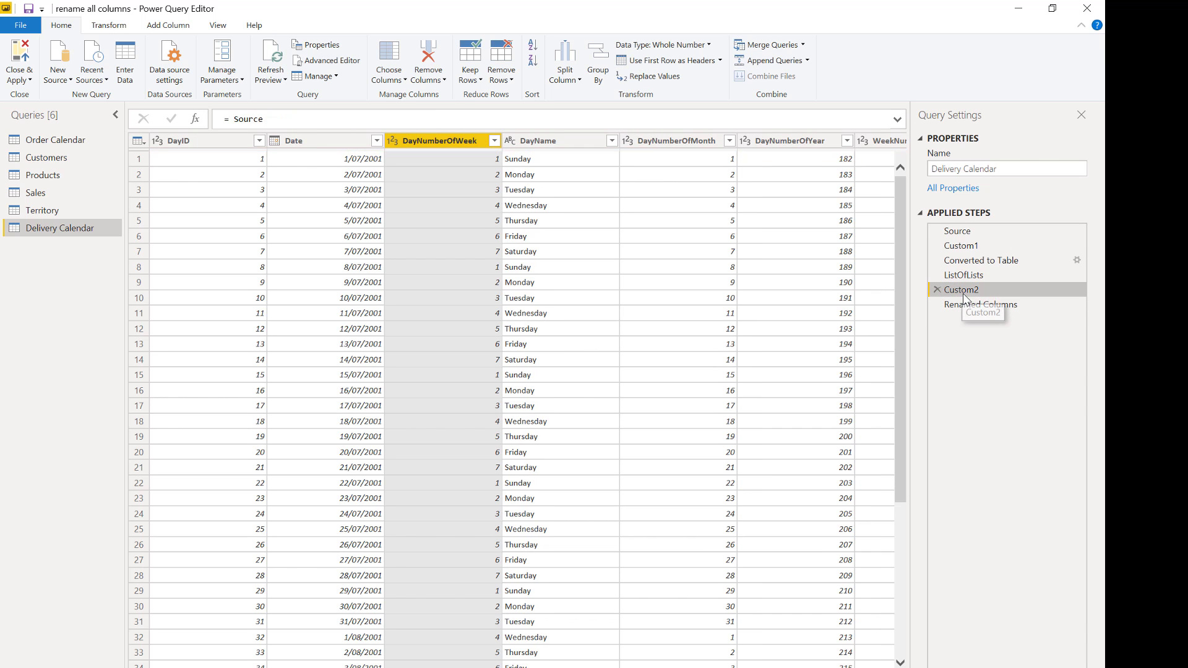
pyautogui.click(966, 276)
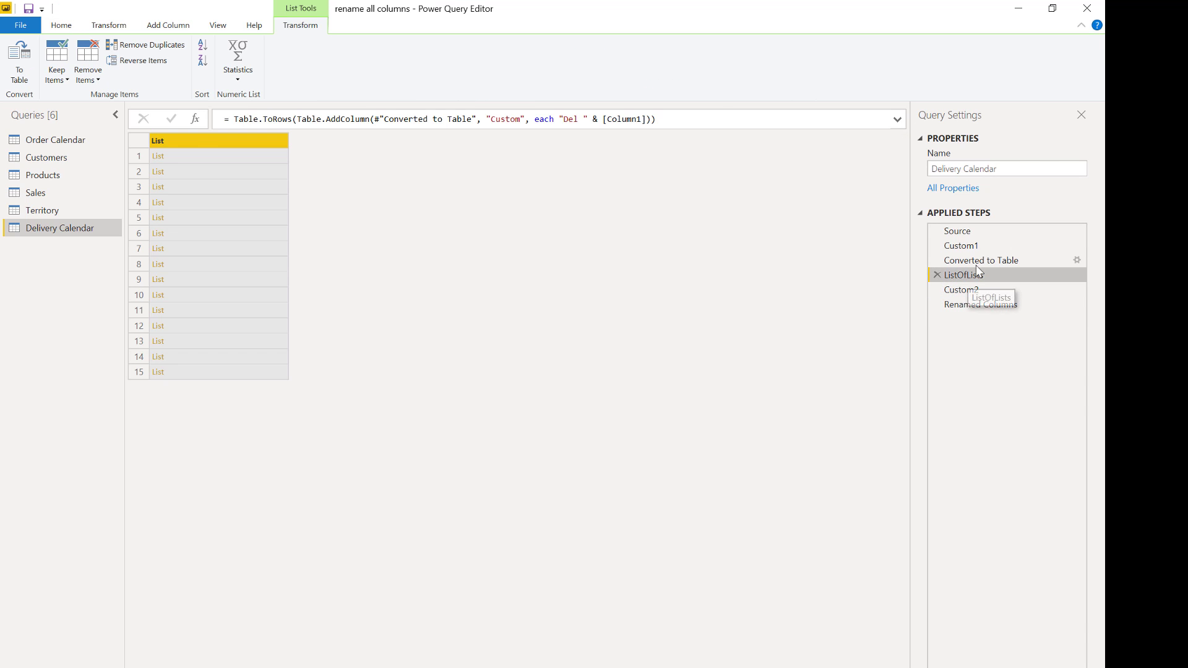
pyautogui.click(977, 260)
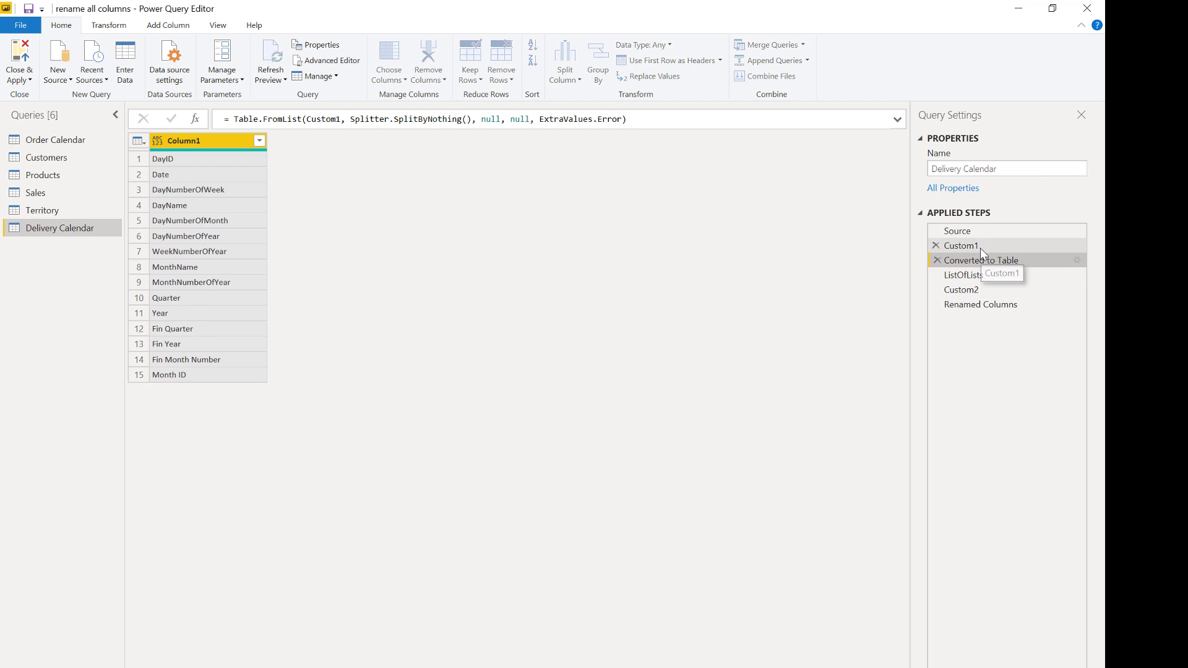
pyautogui.click(980, 247)
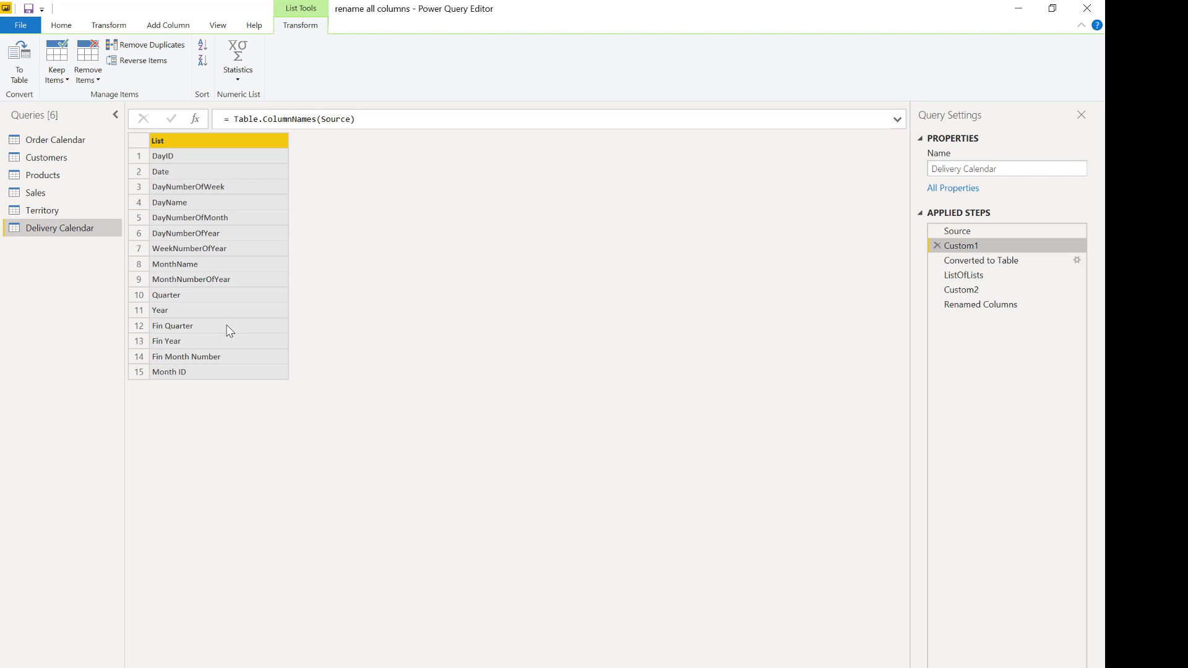
pyautogui.click(1018, 304)
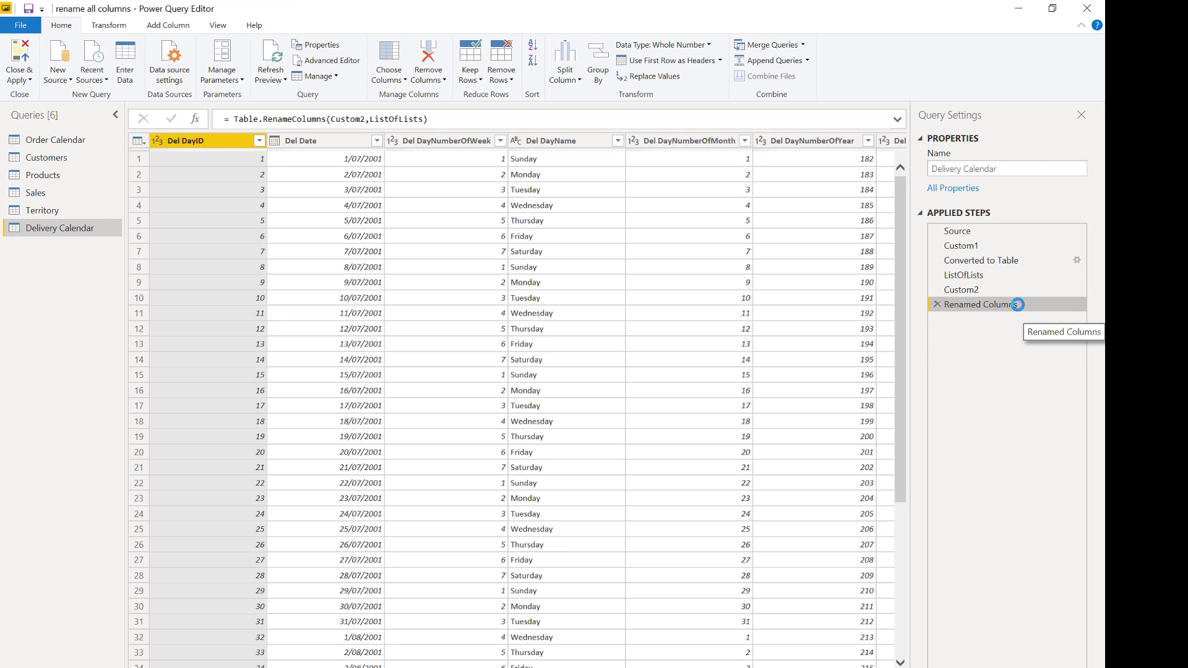
# - Create a new query that references the Order Calendar query
pyautogui.click(56, 139)
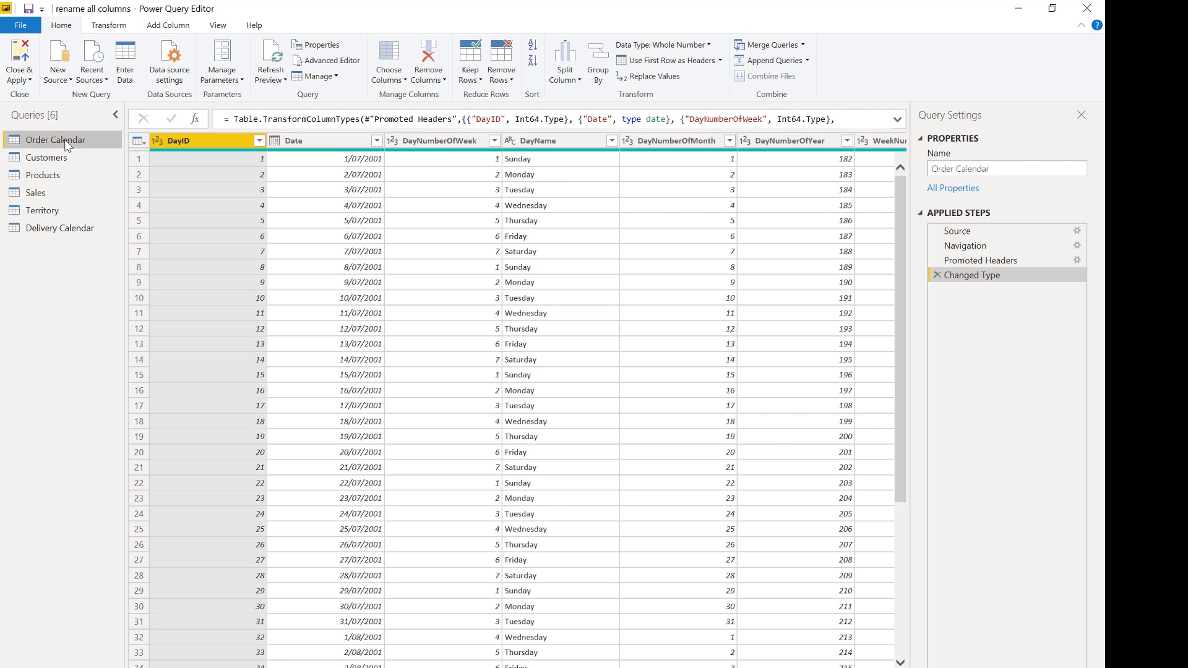
pyautogui.rightClick(68, 146)
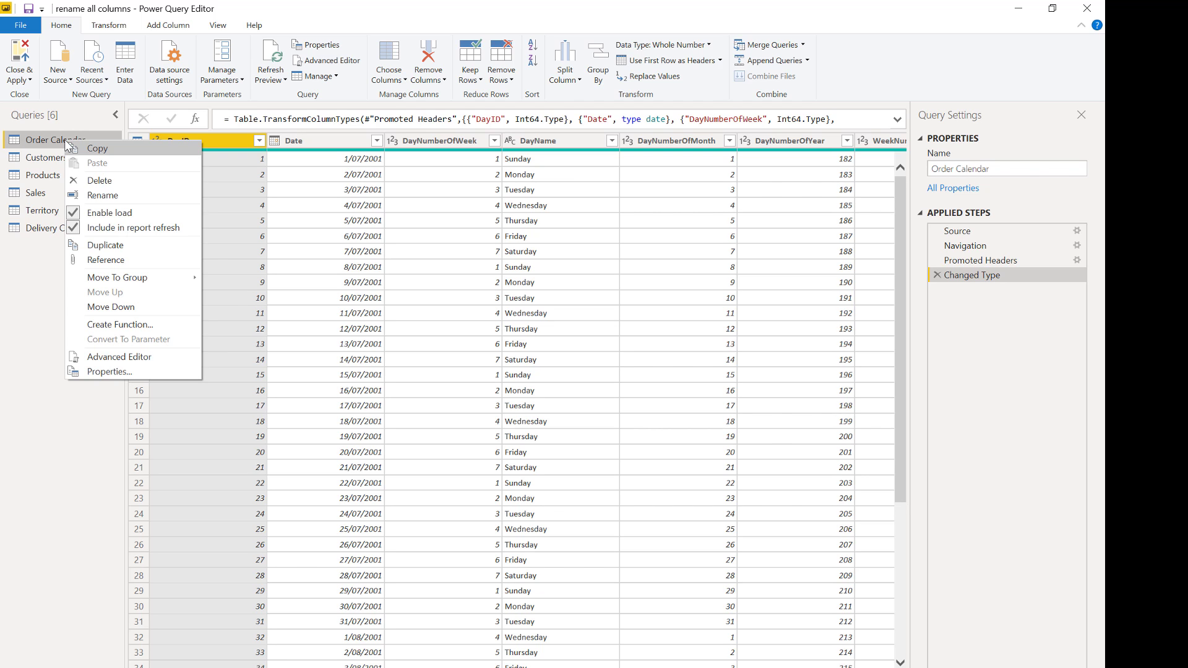
pyautogui.click(117, 261)
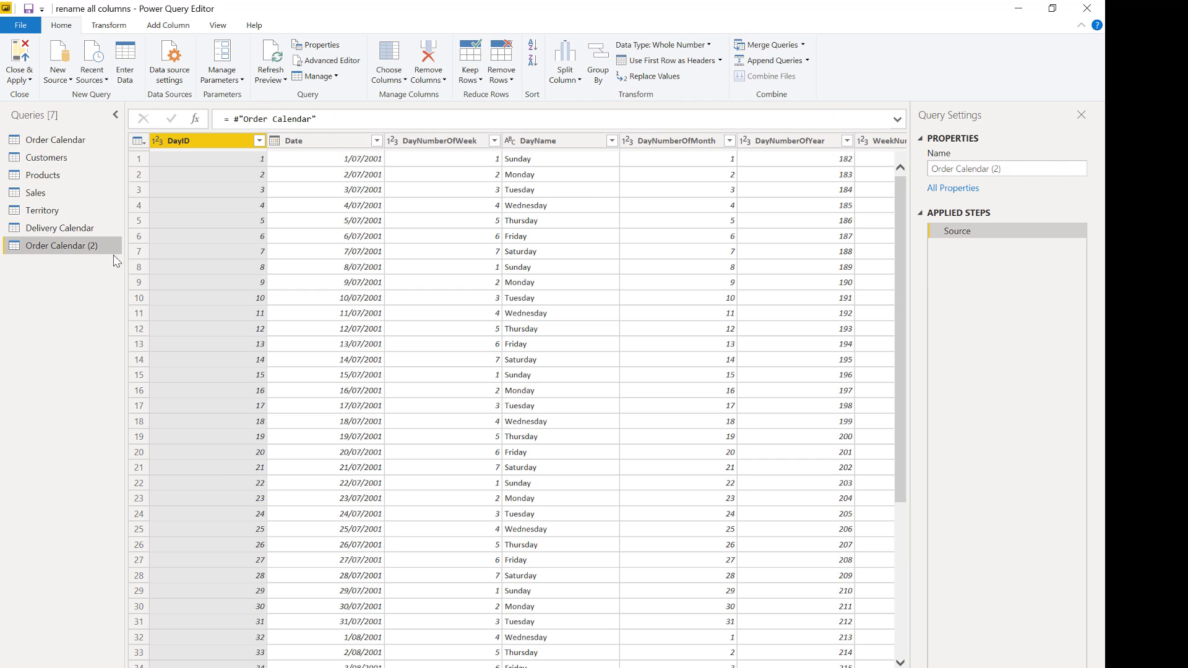
# - Disable loading of the Order Calendar (2) query and add a blank custom step after Source
pyautogui.rightClick(82, 248)
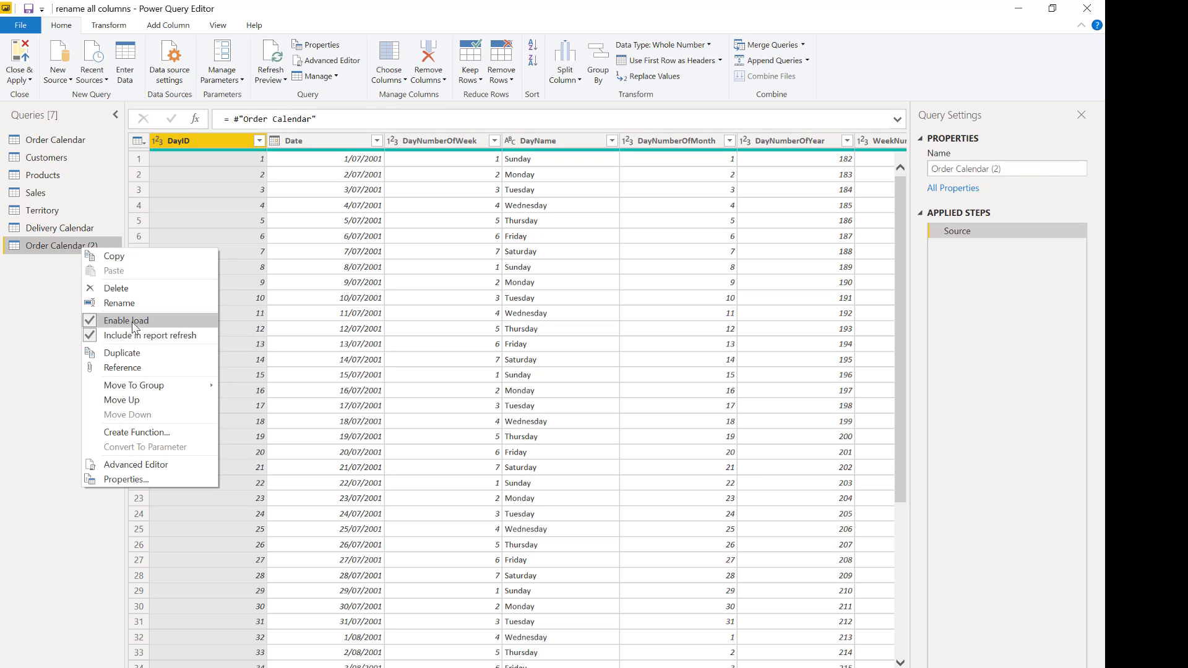
pyautogui.click(159, 316)
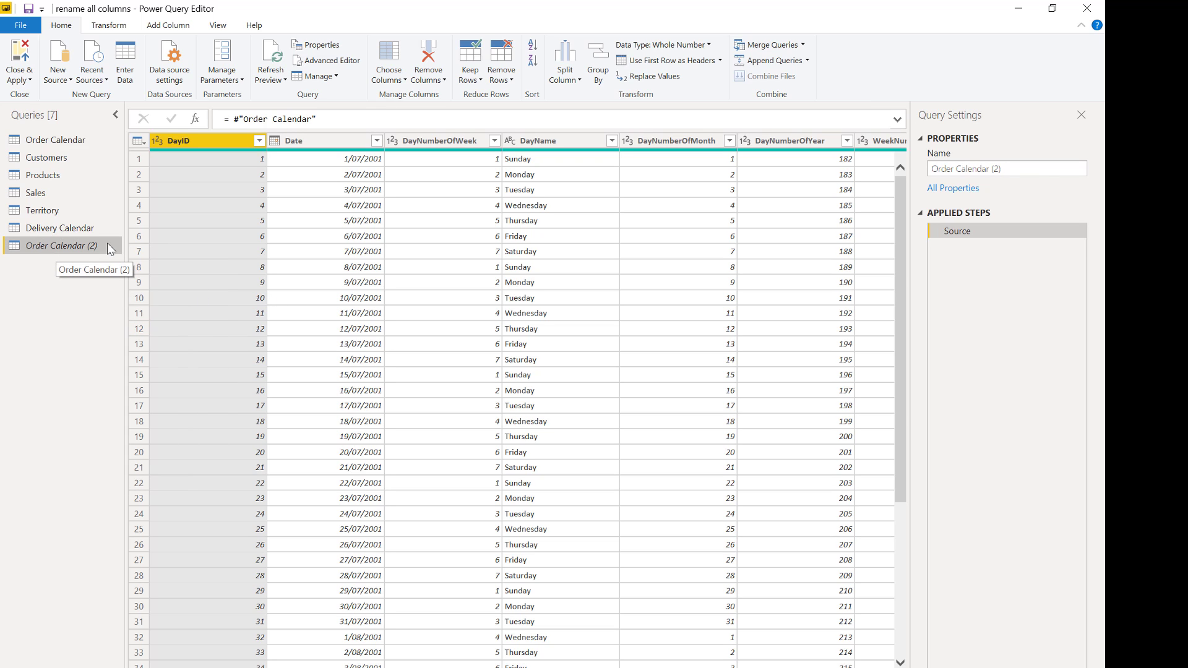
pyautogui.click(196, 118)
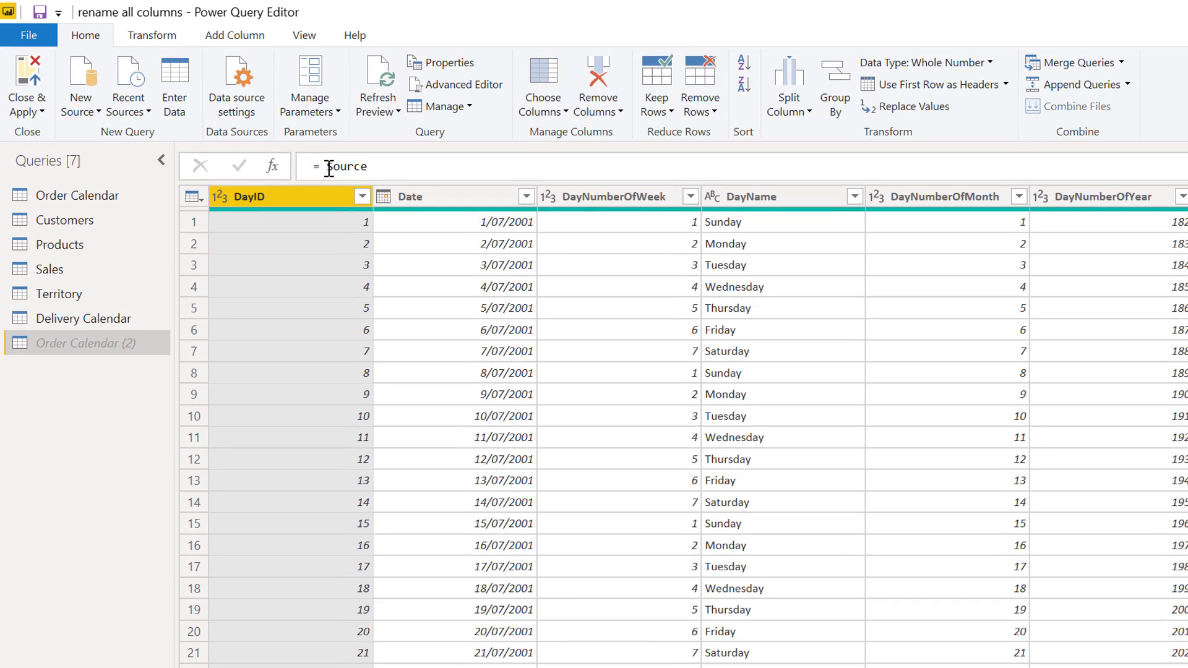
# - Wrap the custom step's Source reference in the Table.TransformColumnNames function as its first argument
pyautogui.doubleClick(295, 150)
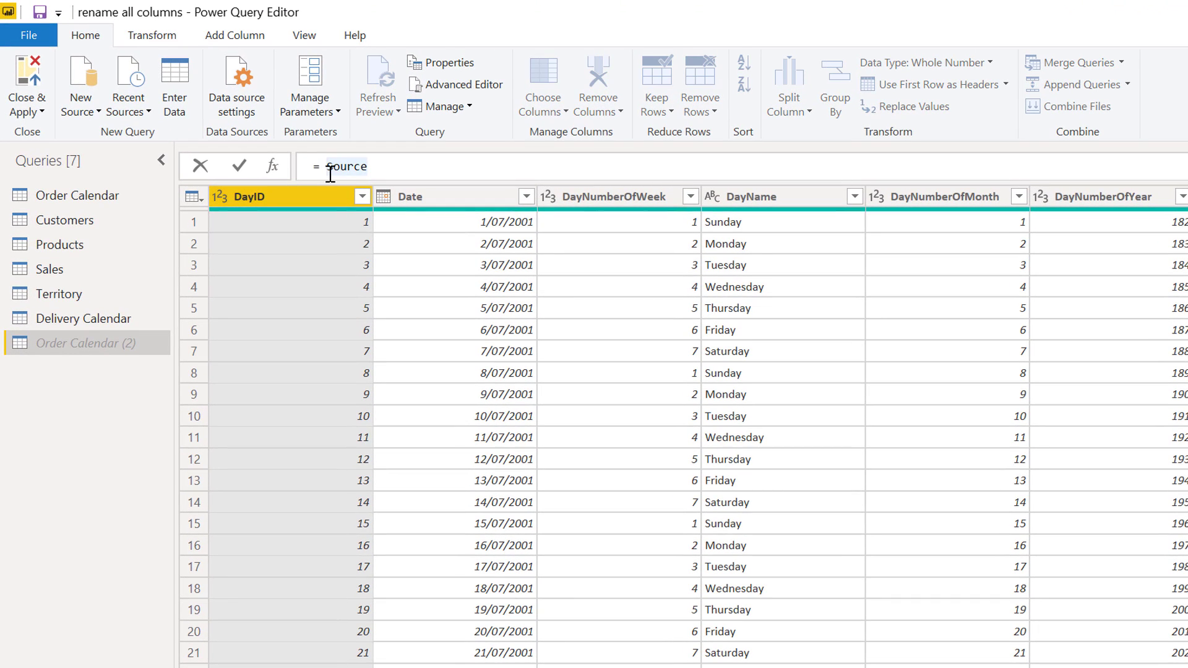
pyautogui.press('Home')
pyautogui.press('Right')
pyautogui.write('Table.')
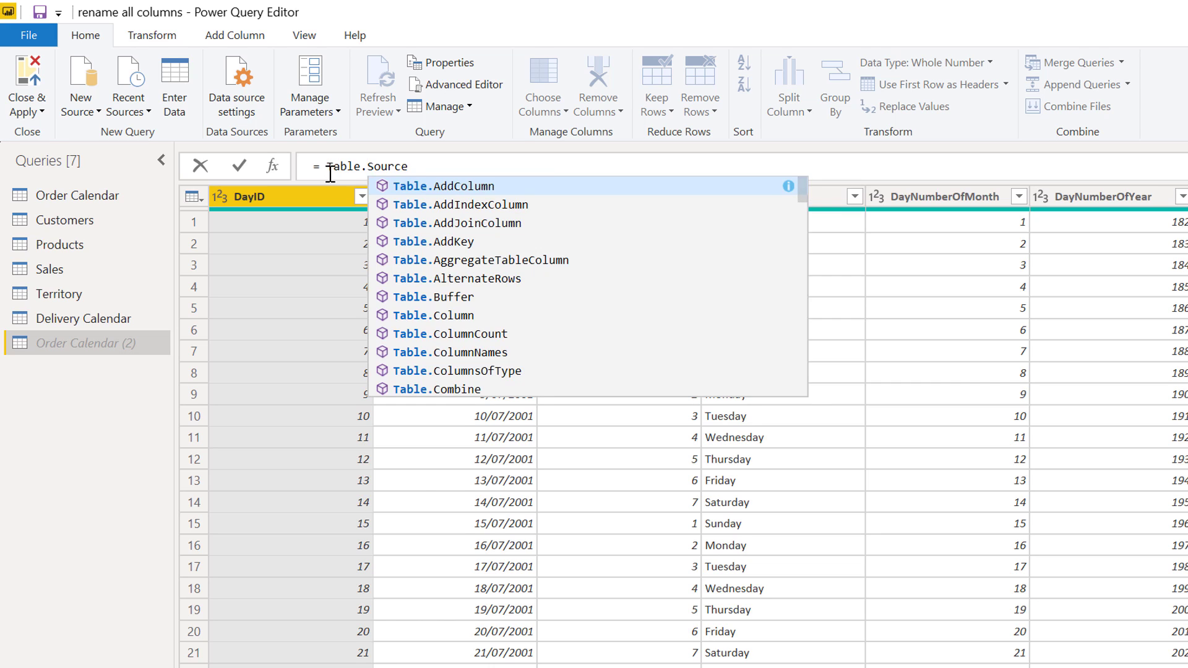
pyautogui.write('trans')
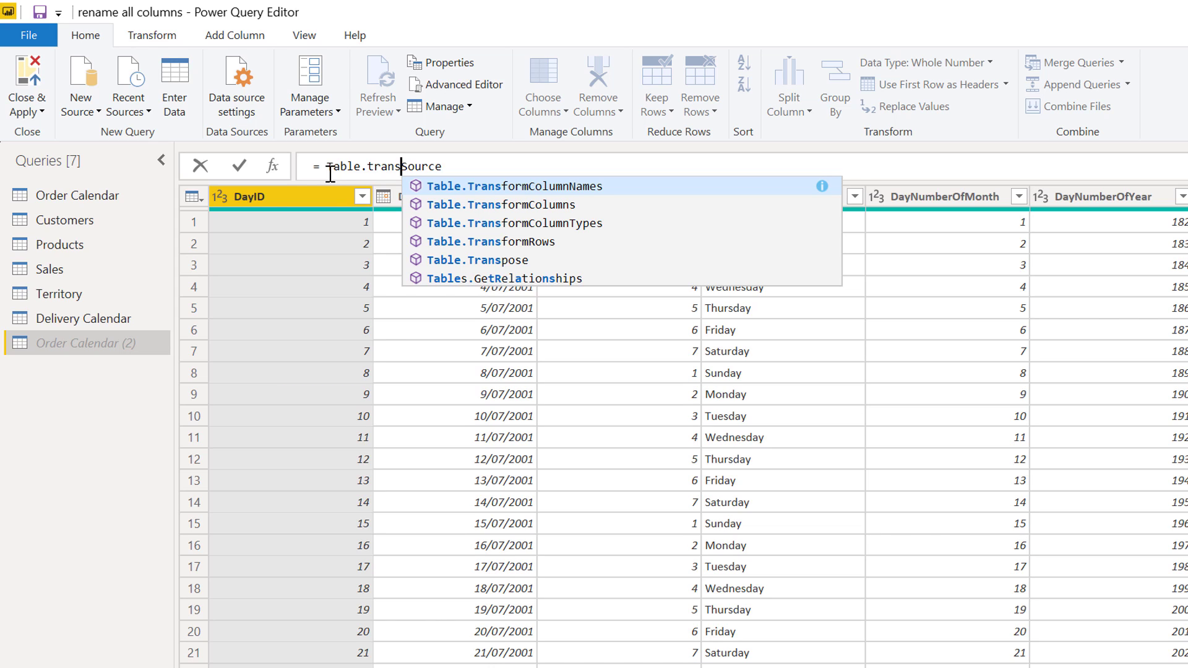
pyautogui.click(585, 194)
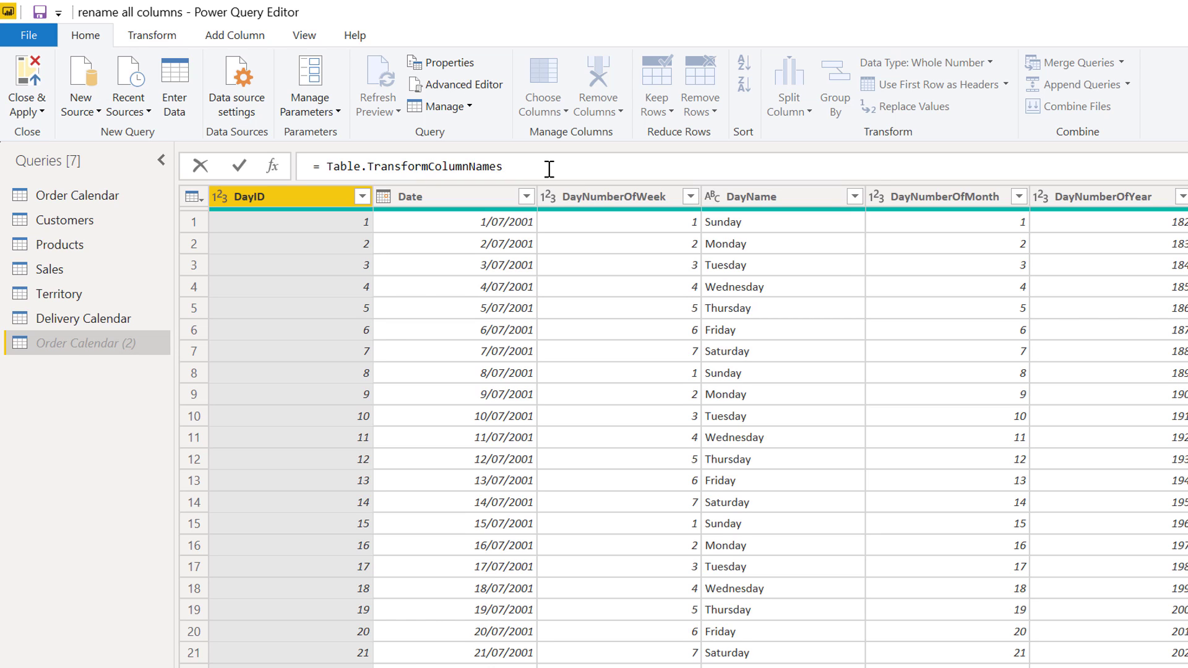
pyautogui.write('(Source,')
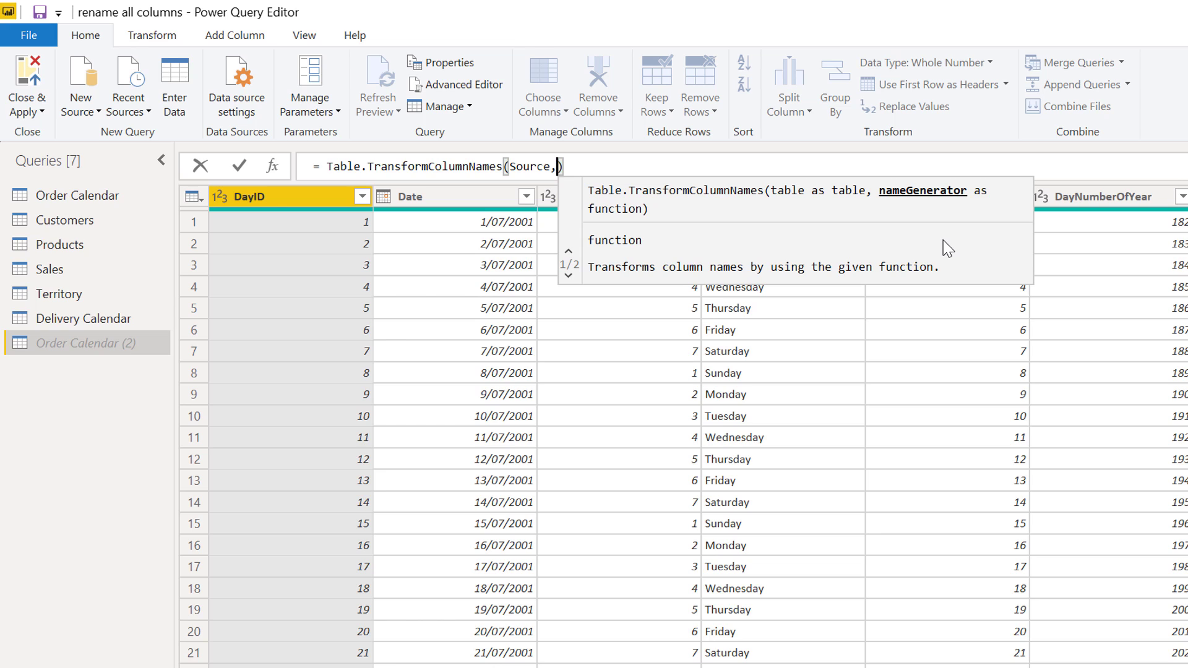
# - Complete the formula with the name generator each "Del " & _ and commit it to prefix all column names
pyautogui.write('each ')
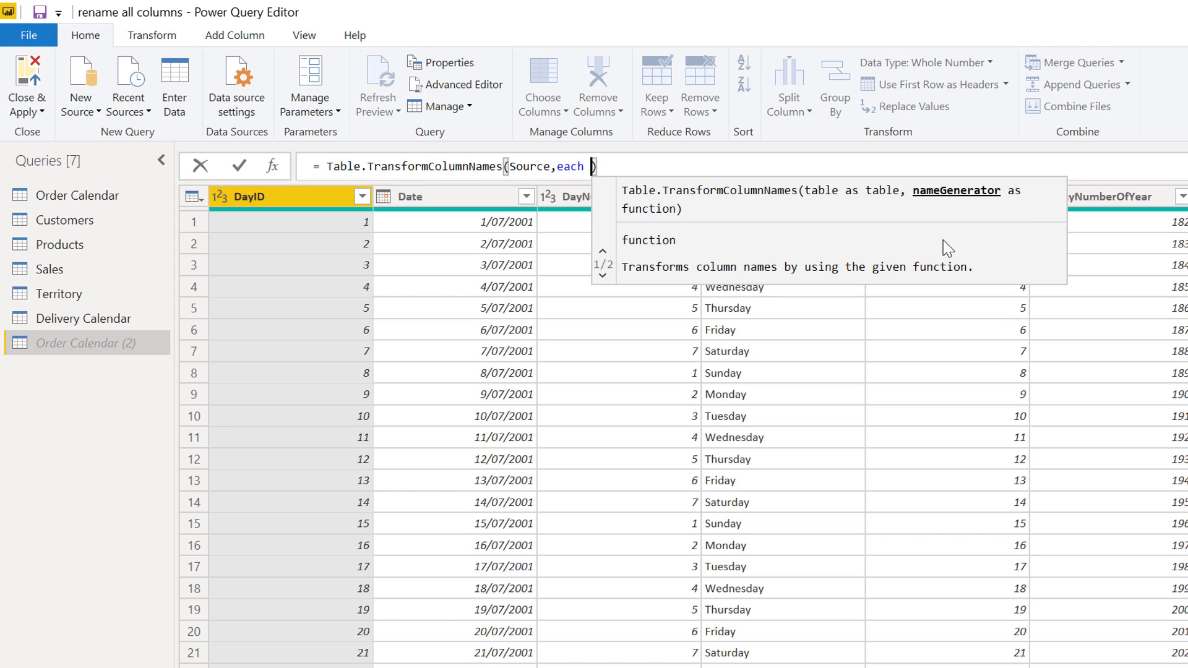
pyautogui.write('"')
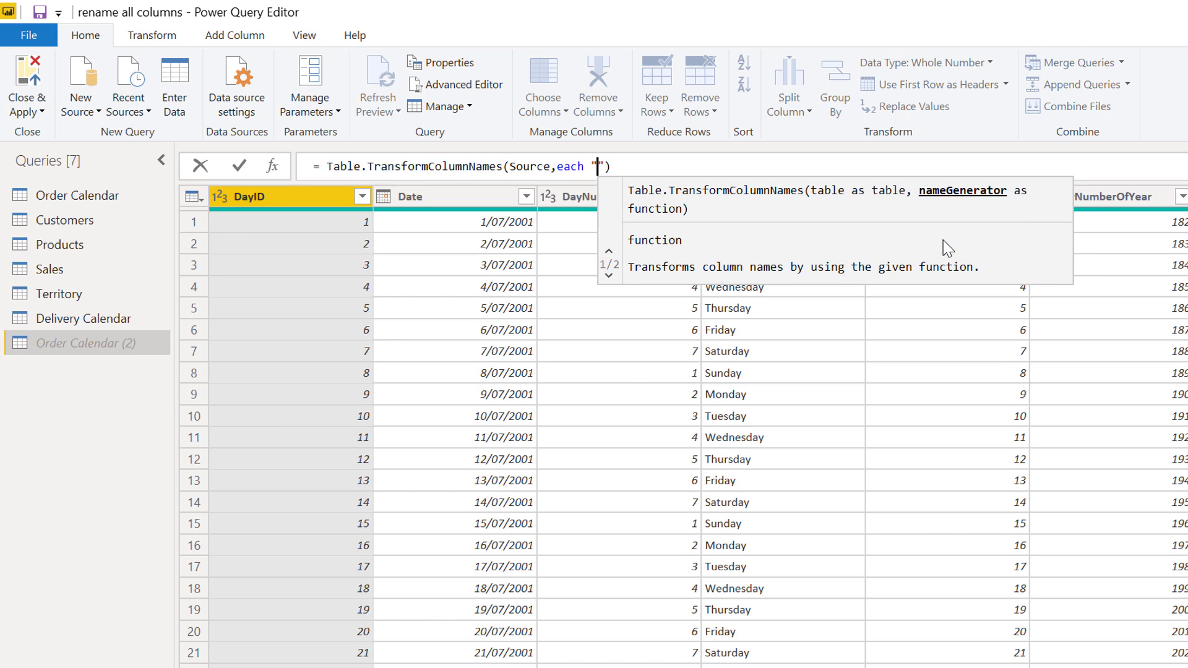
pyautogui.write('Del')
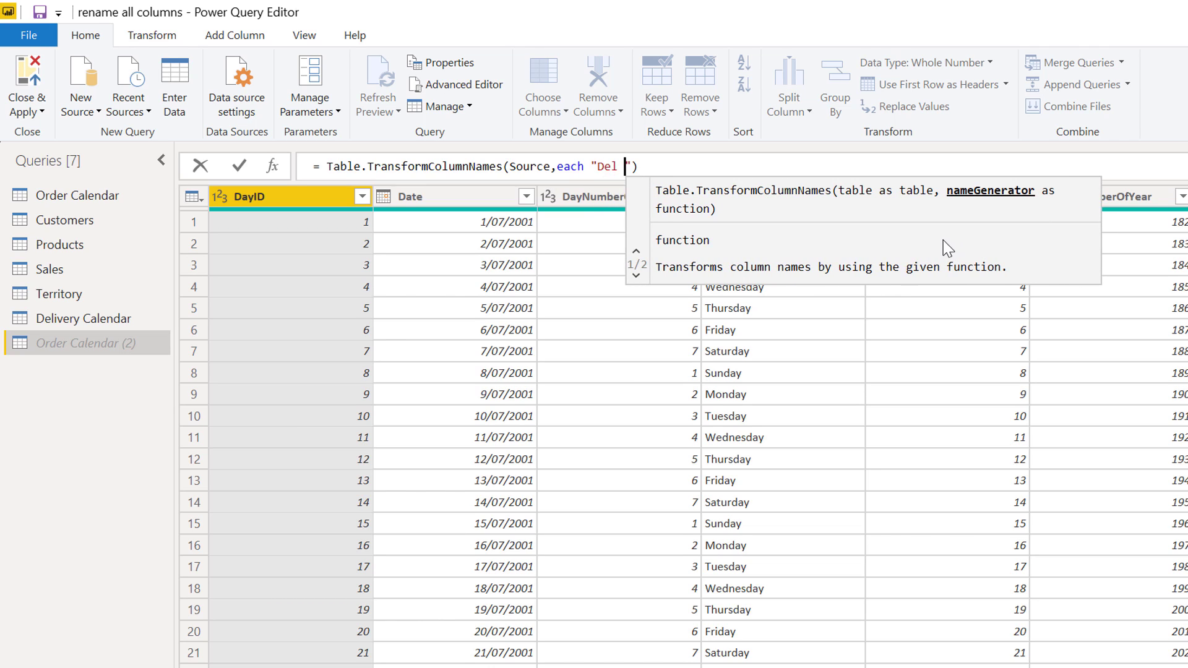
pyautogui.press('Right')
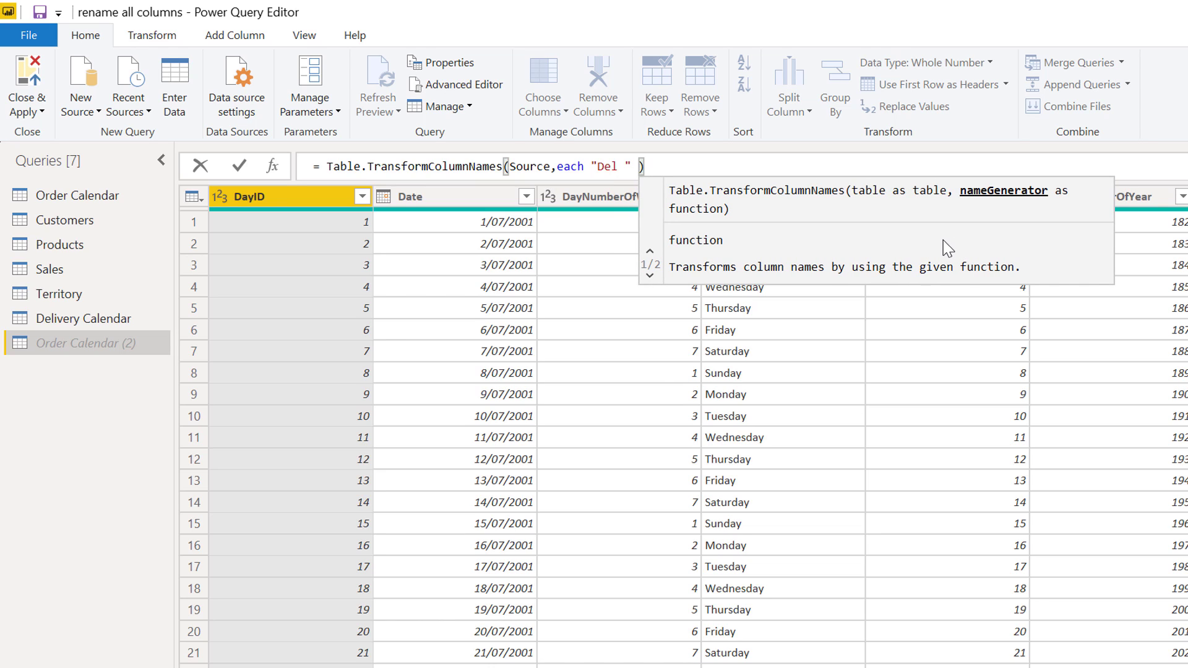
pyautogui.write('& ')
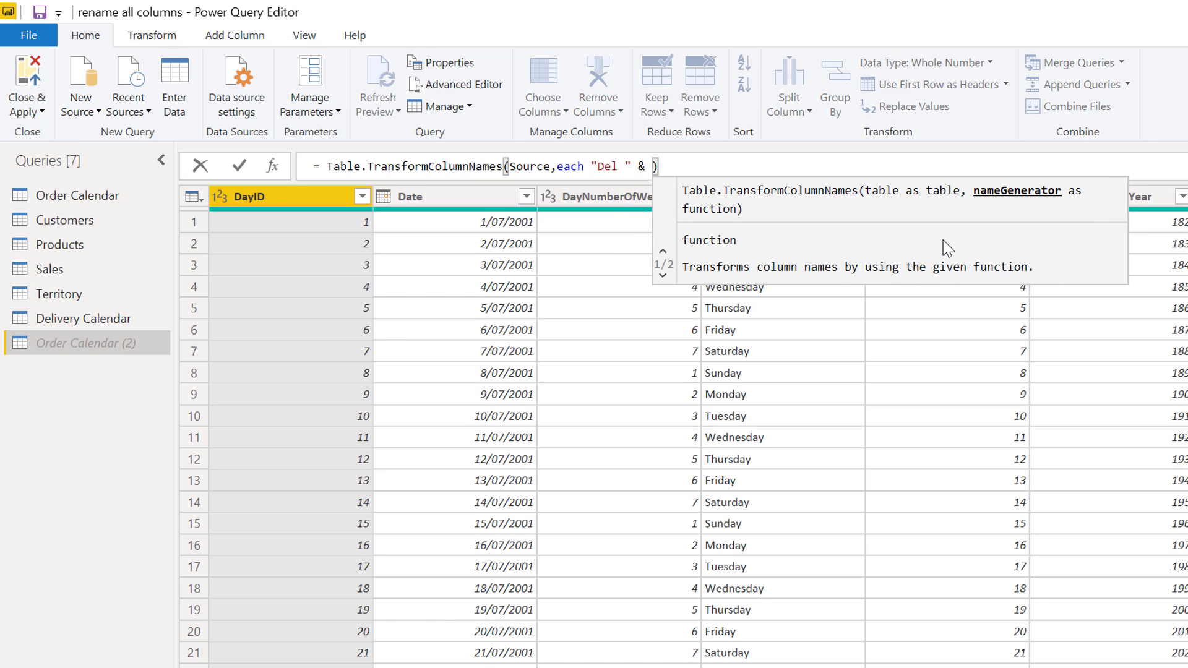
pyautogui.write('_')
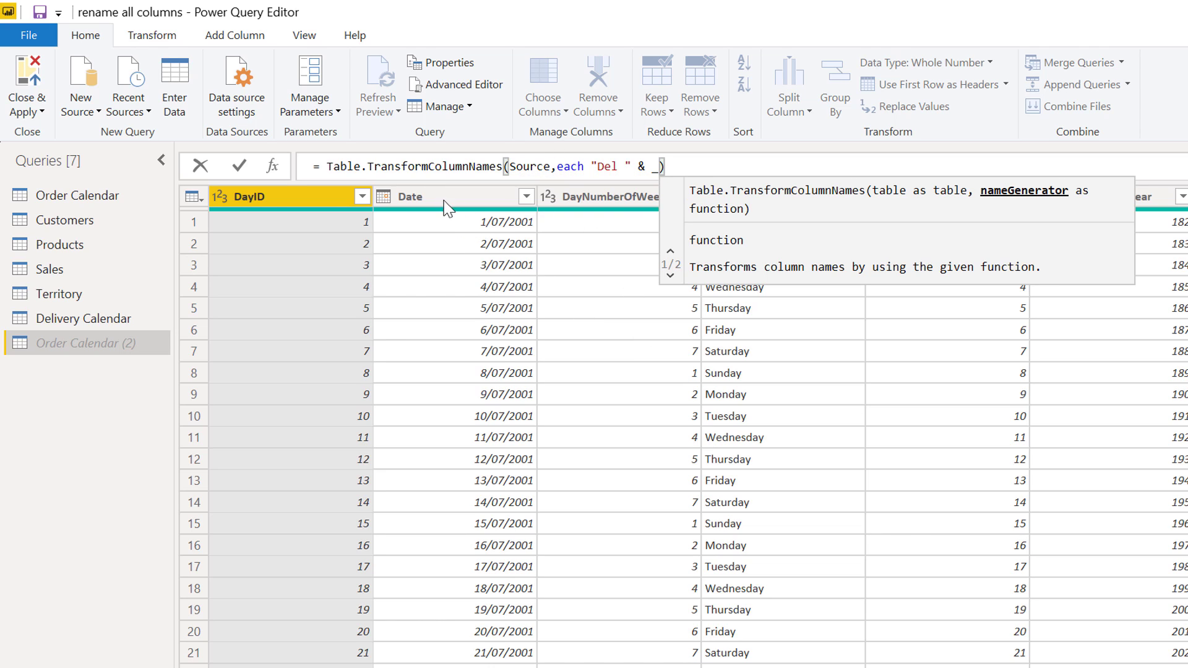
pyautogui.click(588, 167)
pyautogui.click(624, 166)
pyautogui.press('BackSpace')
pyautogui.click(240, 165)
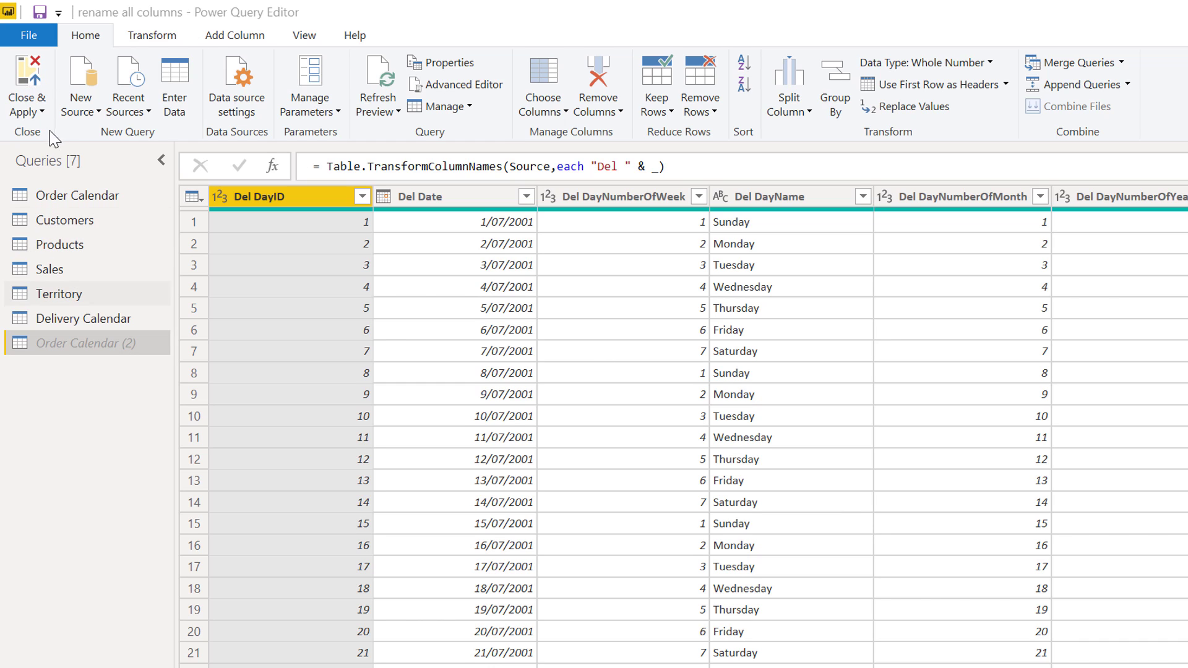
# - Apply the query changes and replace the matrix's broken Columns field with Del Year from Delivery Calendar
pyautogui.click(28, 77)
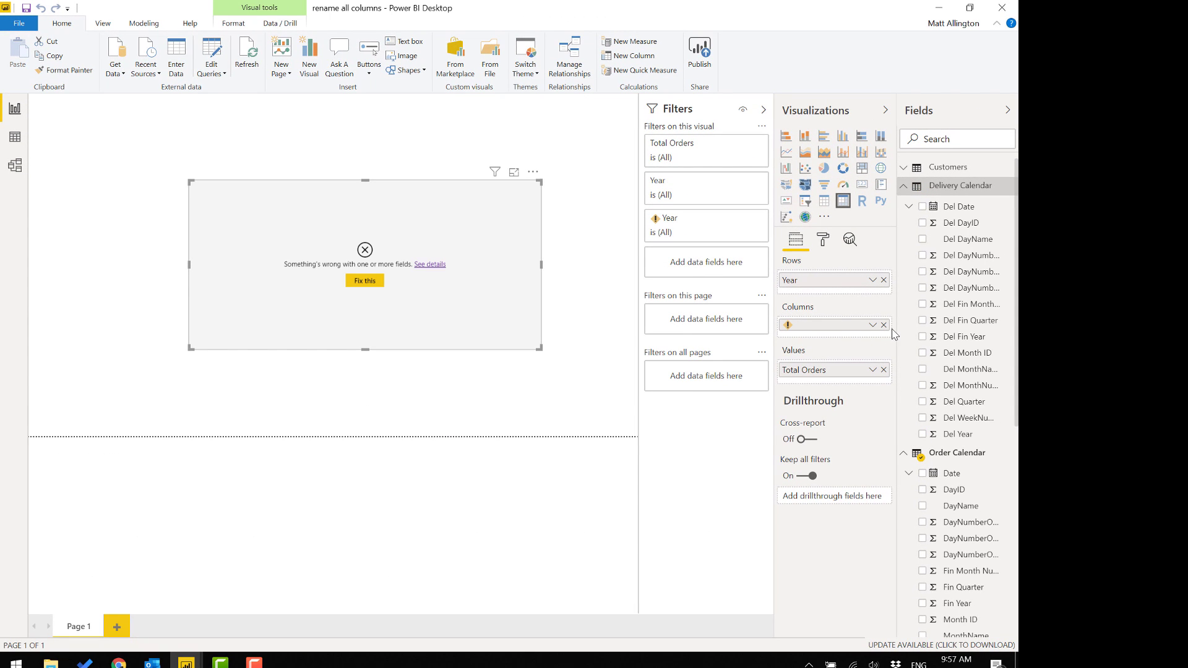
pyautogui.click(884, 325)
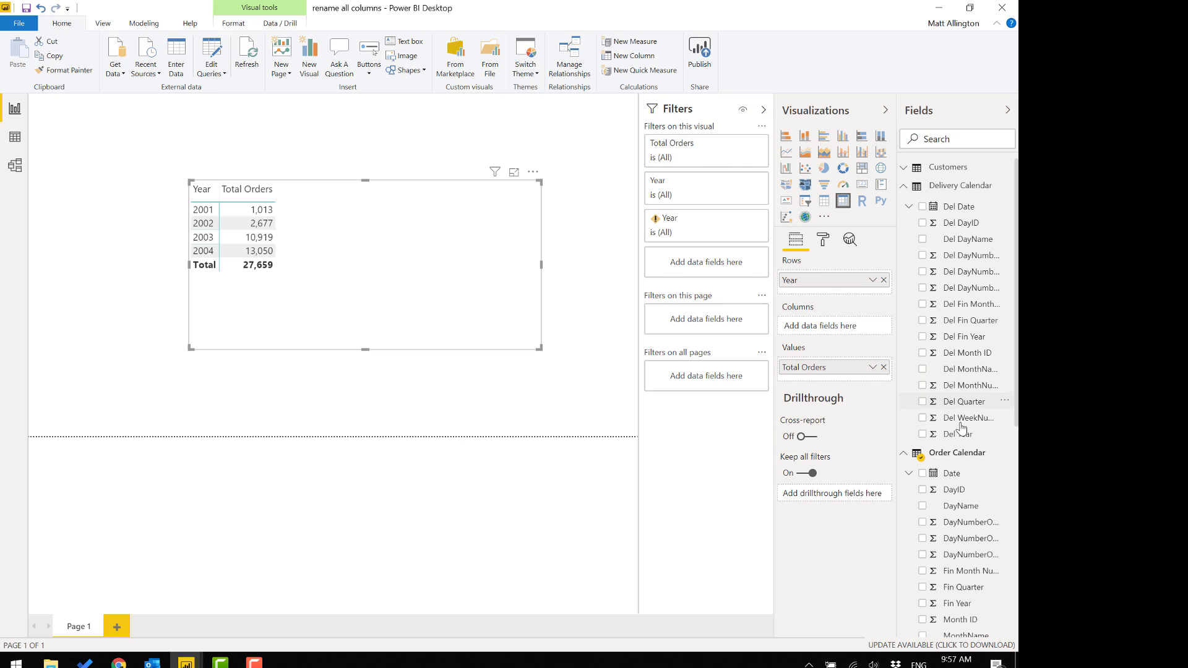
pyautogui.moveTo(961, 434); pyautogui.dragTo(853, 326)
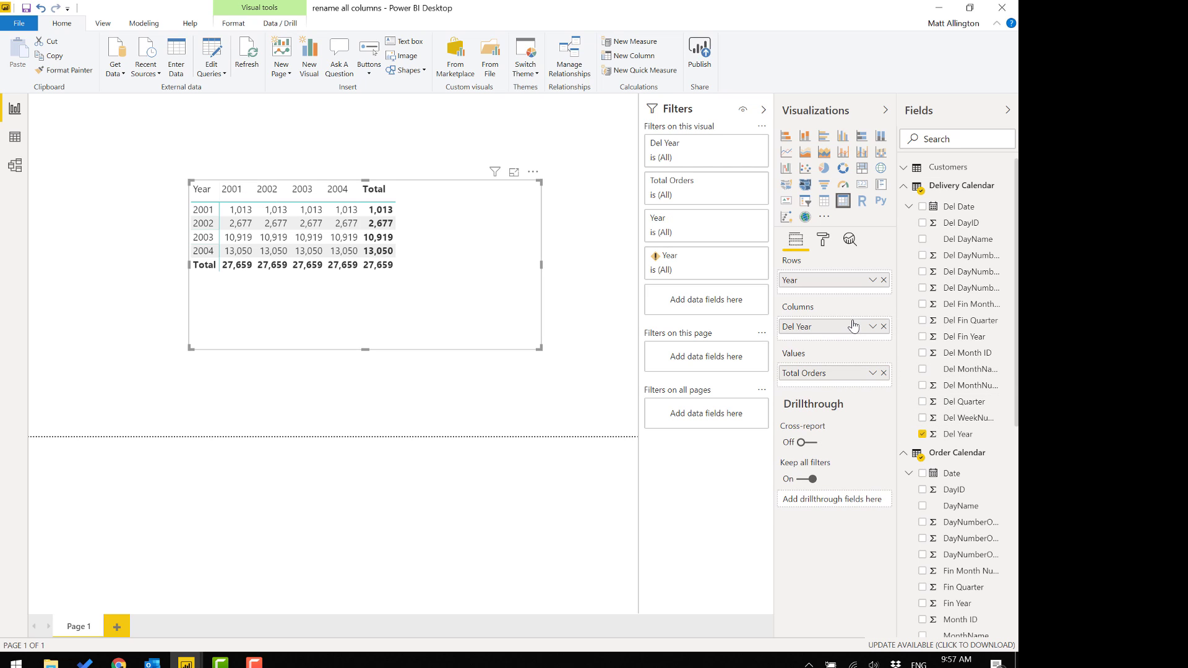